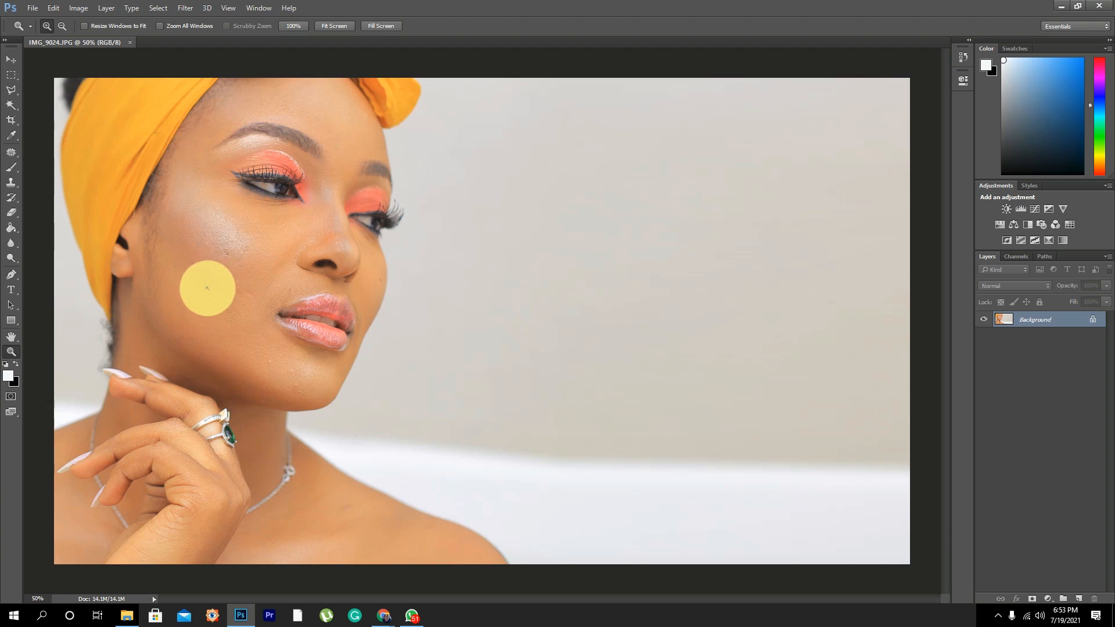
Step: Duplicate the Background layer twice
click(192, 217)
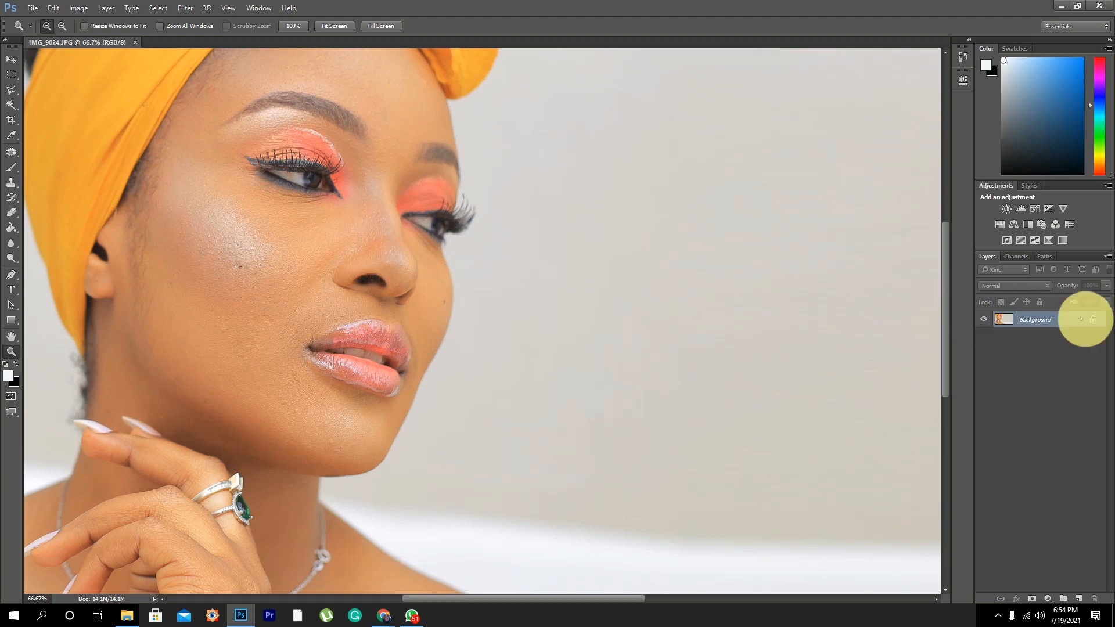
drag(1072, 321, 1078, 581)
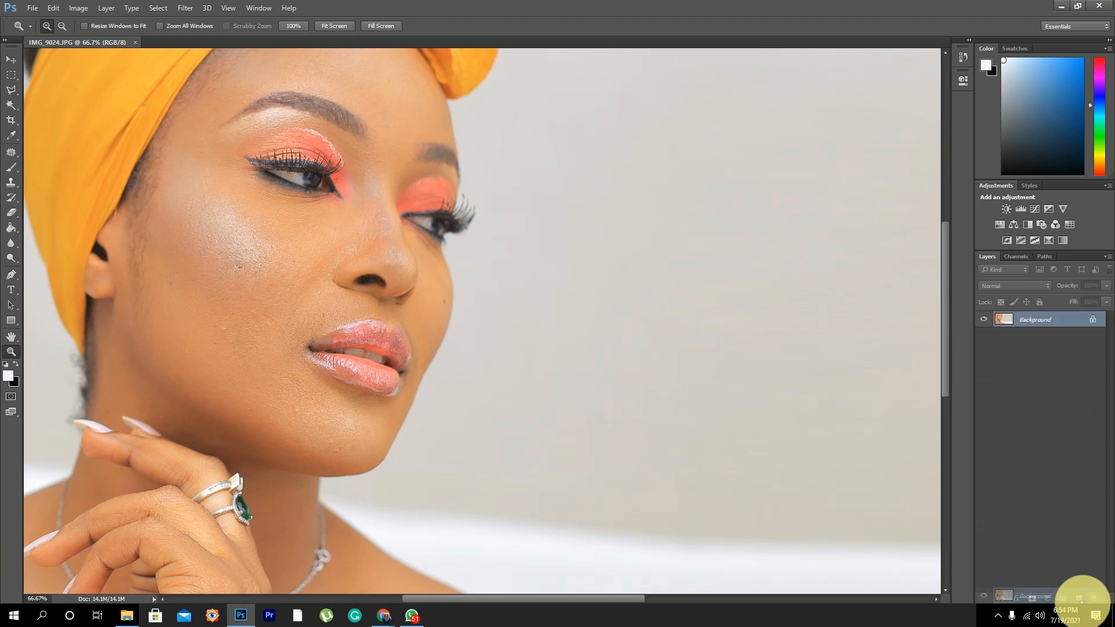
drag(1072, 318, 1075, 596)
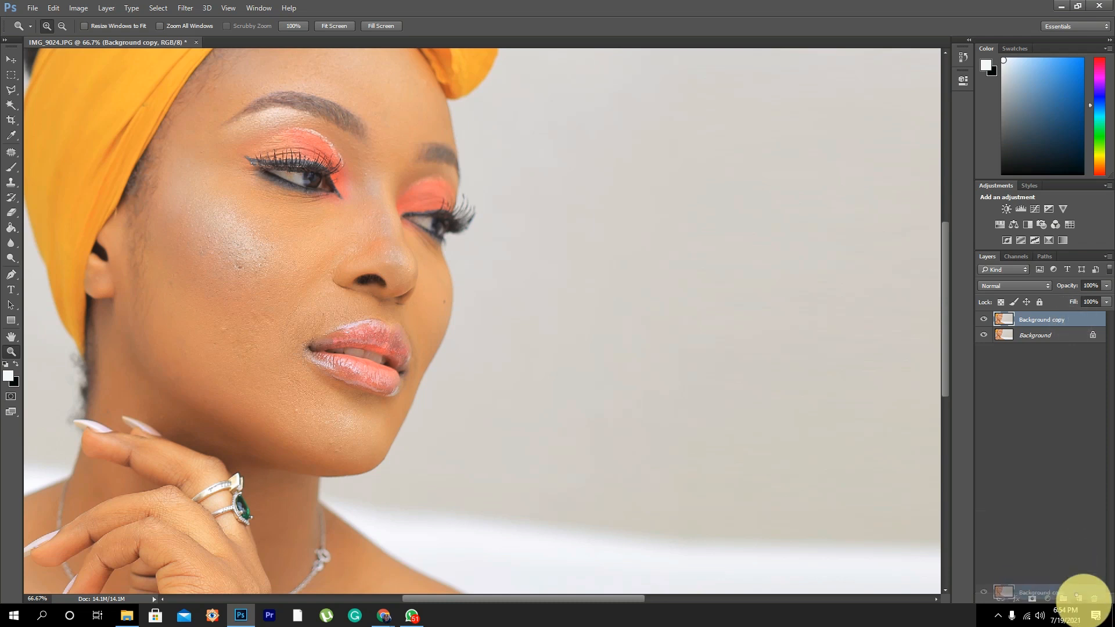
Step: Rename the lower Background copy as TONES and the upper copy as TEXTURES
double_click(1033, 335)
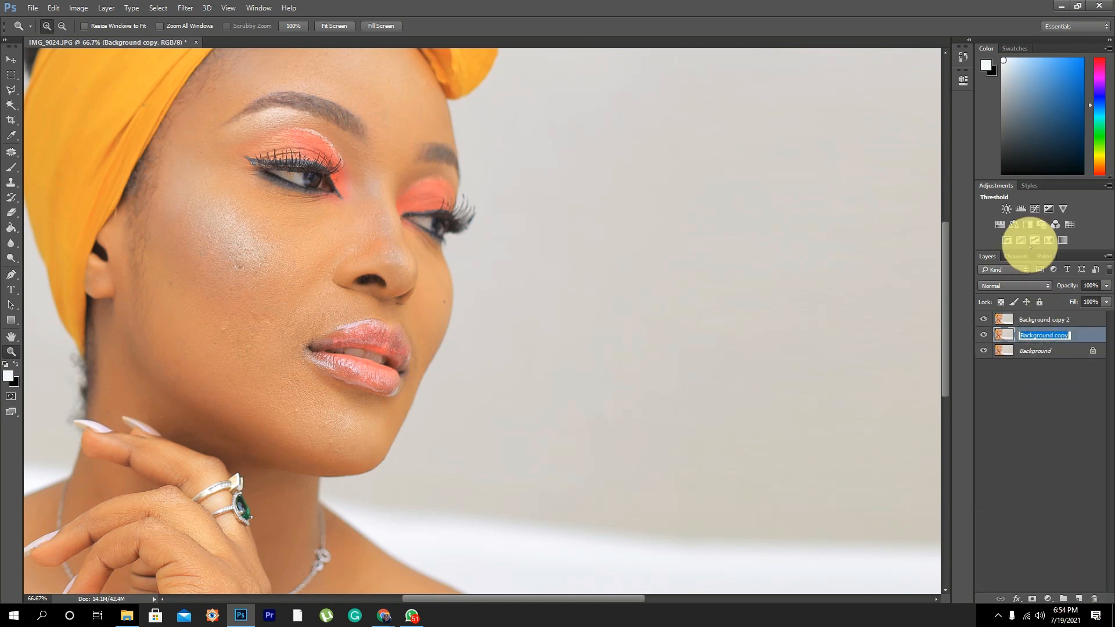
text(TONES)
double_click(1042, 319)
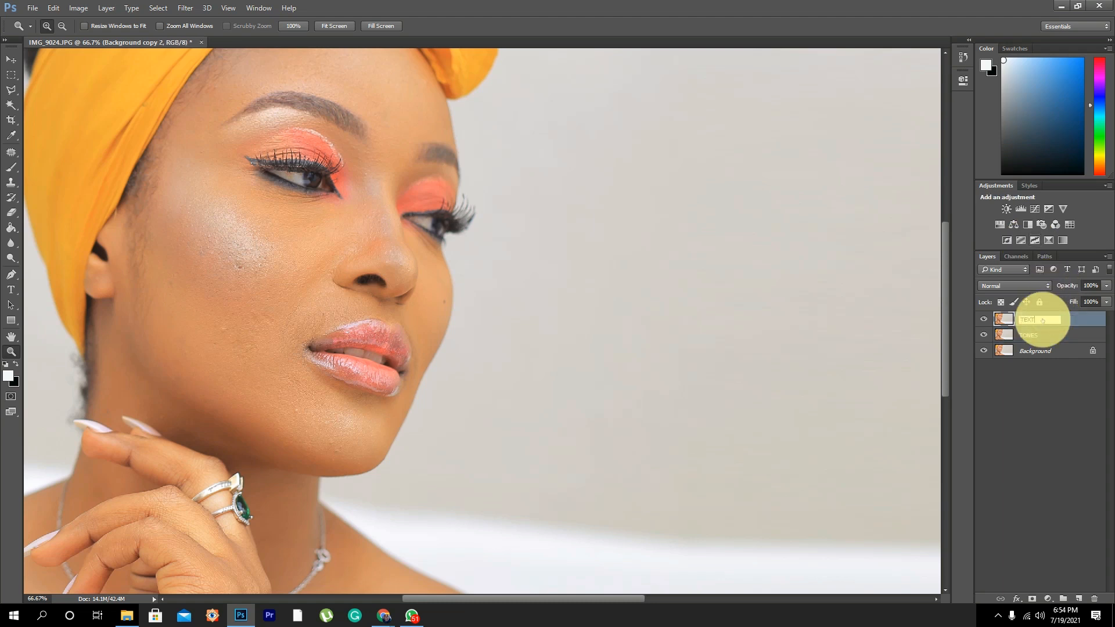
Step: Hide the TEXTURES layer and start a Gaussian Blur on the TONES layer
click(1048, 338)
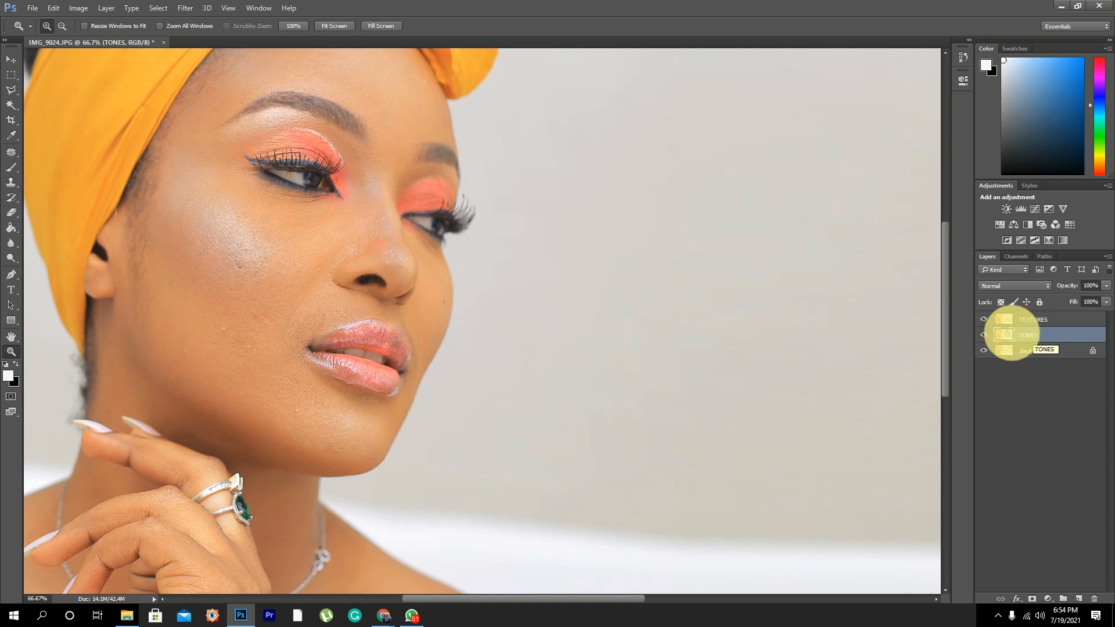
click(983, 319)
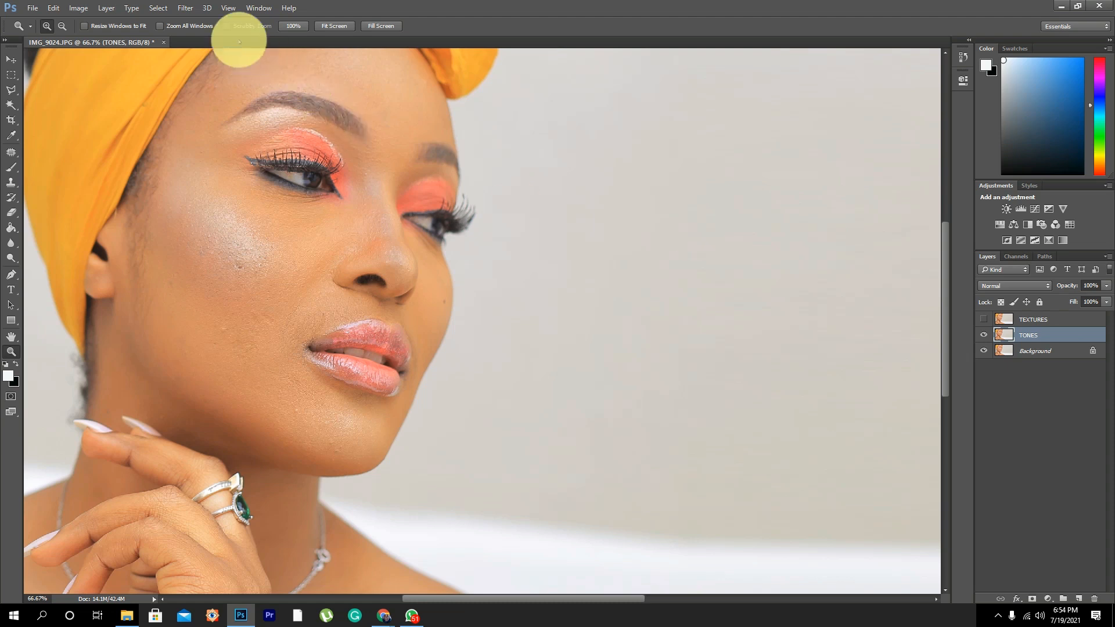
click(180, 7)
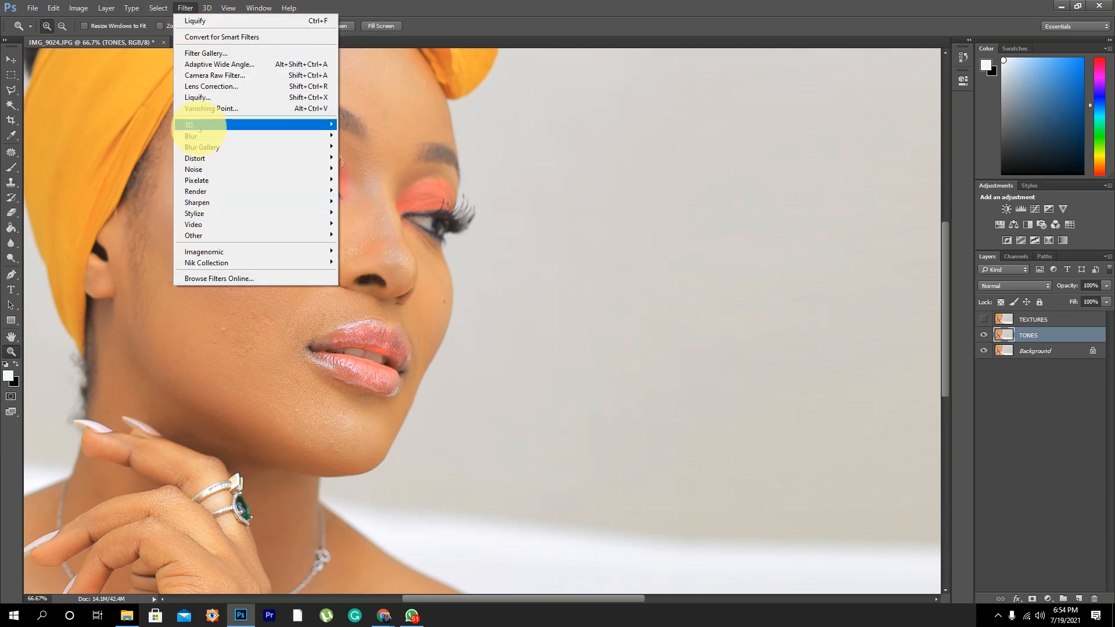
mouse_move(198, 136)
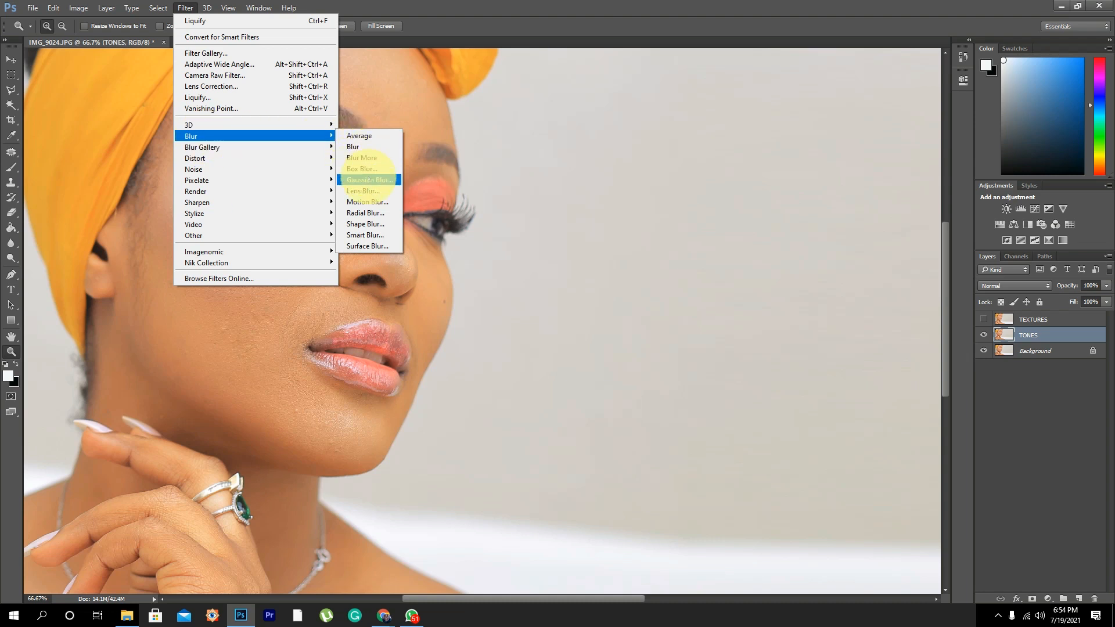
click(368, 179)
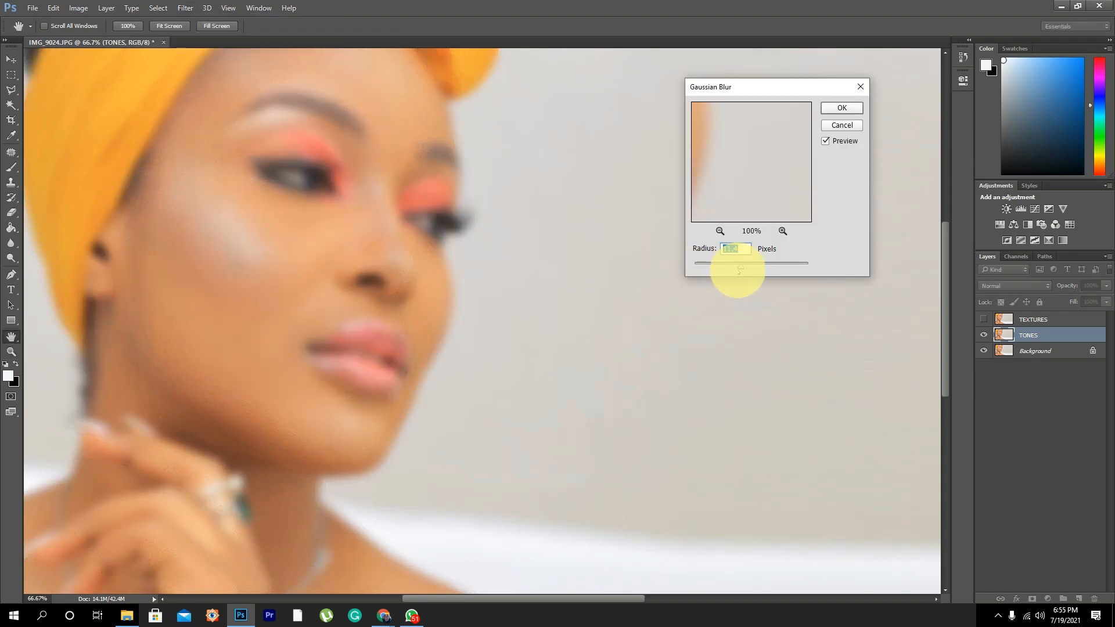
Step: Reduce the blur radius to 0.1 pixels and centre the filter preview on the cheek highlight below the eye
drag(740, 265, 634, 261)
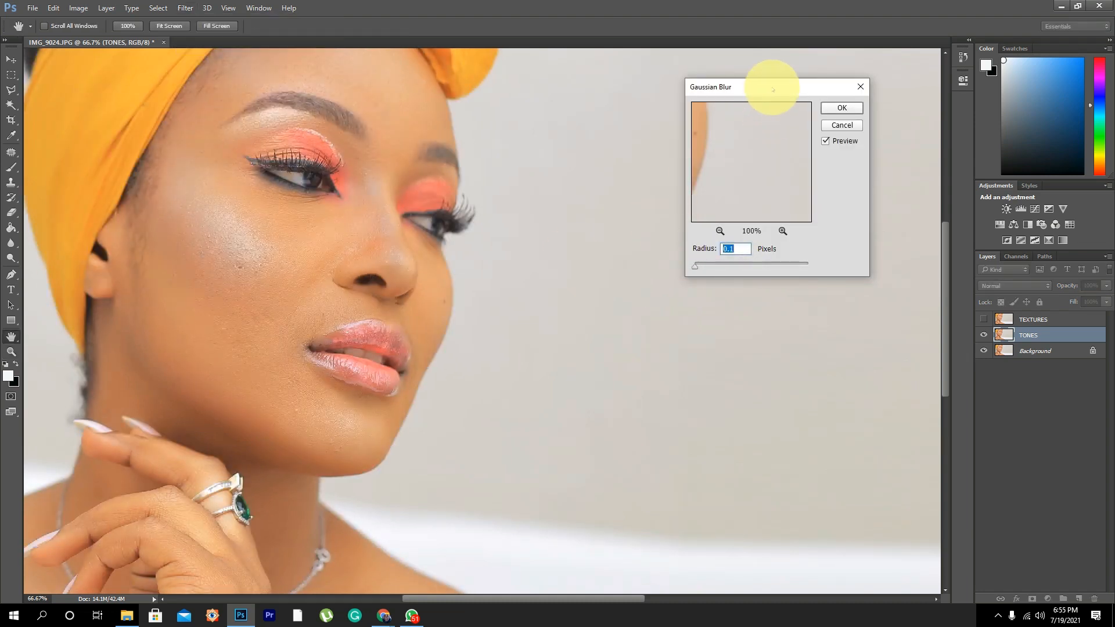
drag(772, 87, 697, 242)
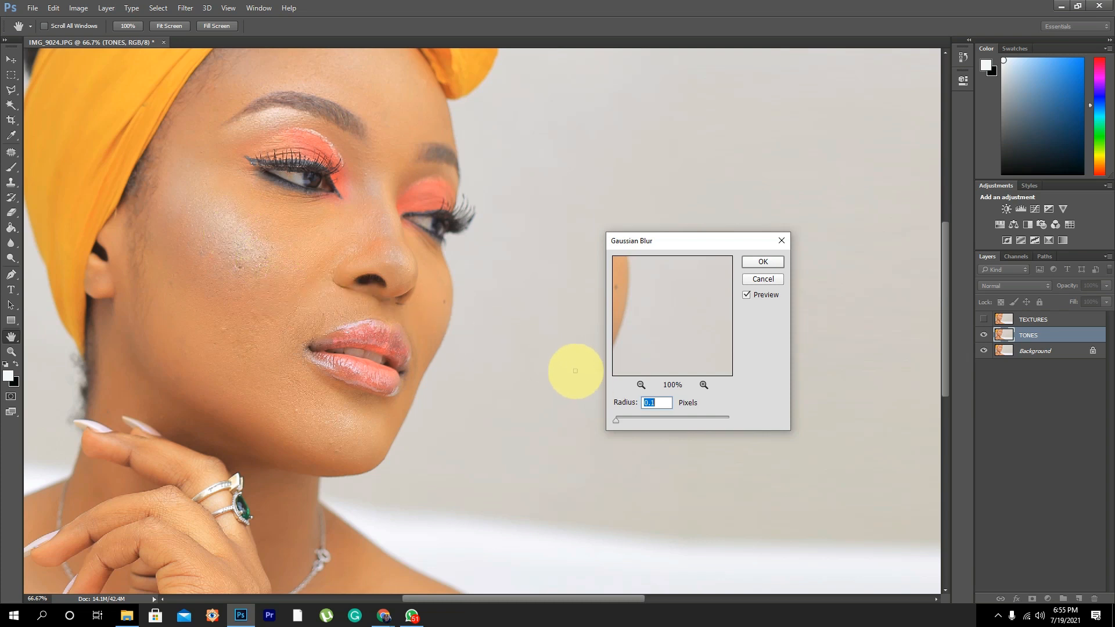
click(633, 418)
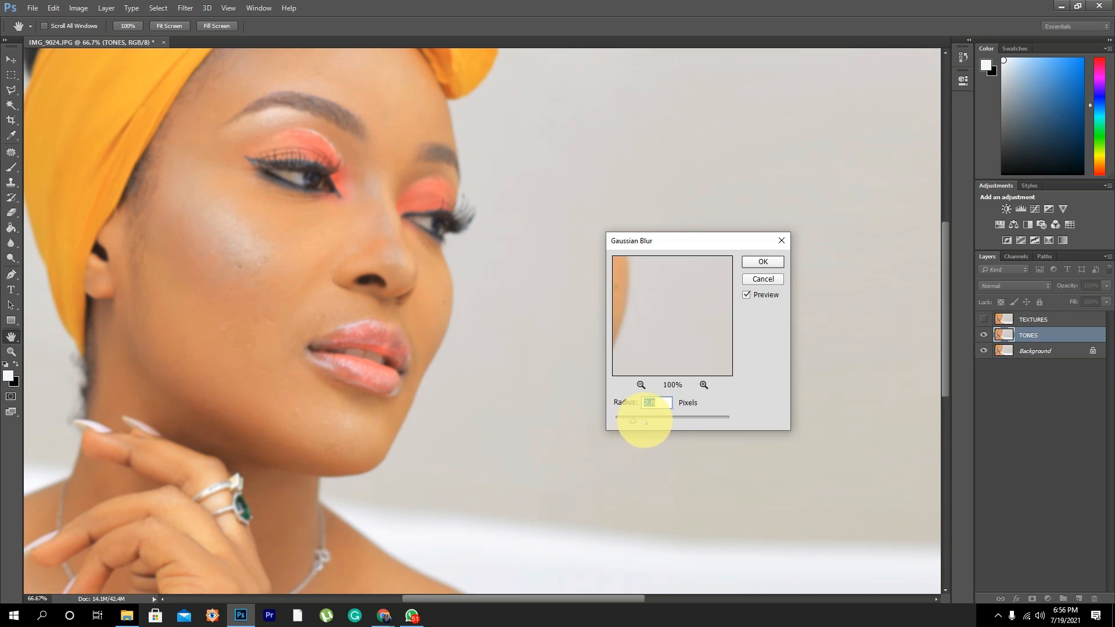
drag(633, 421, 589, 422)
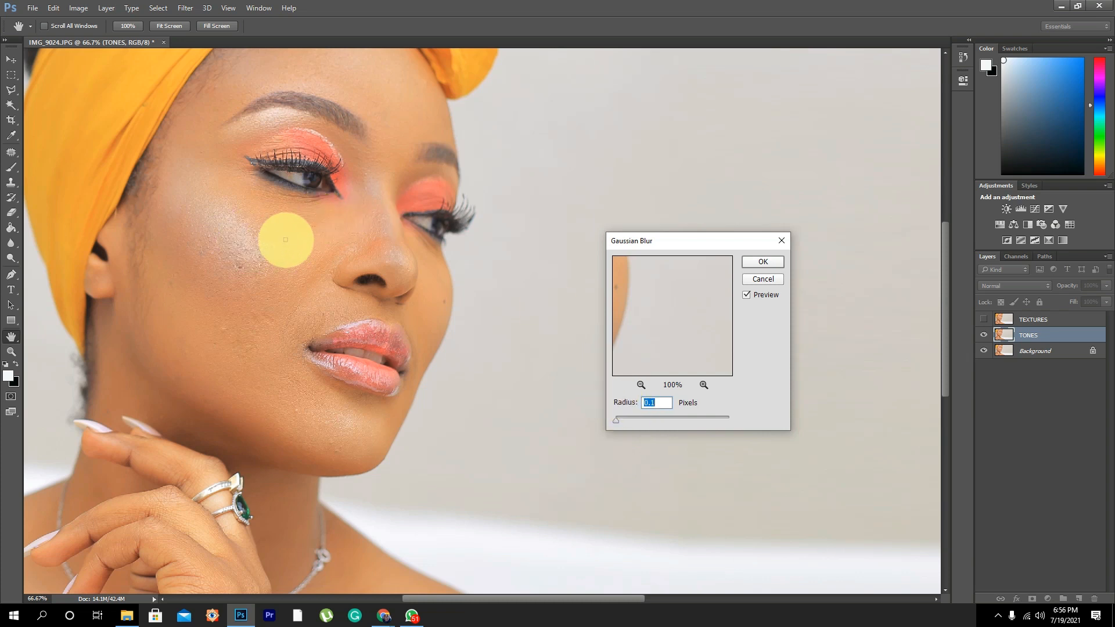
click(8, 350)
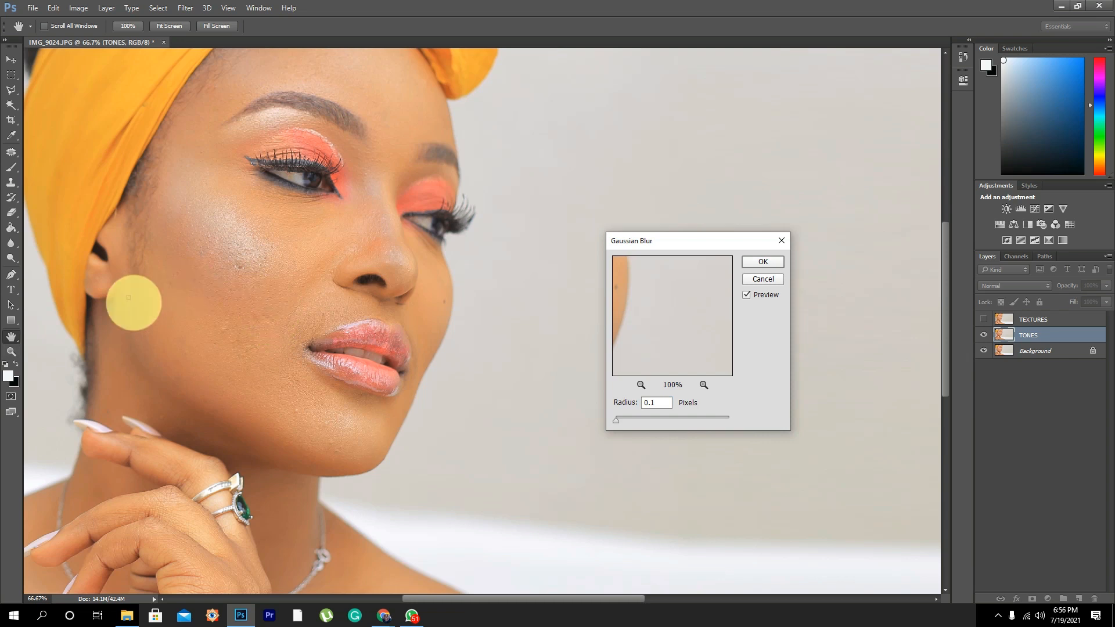
click(245, 235)
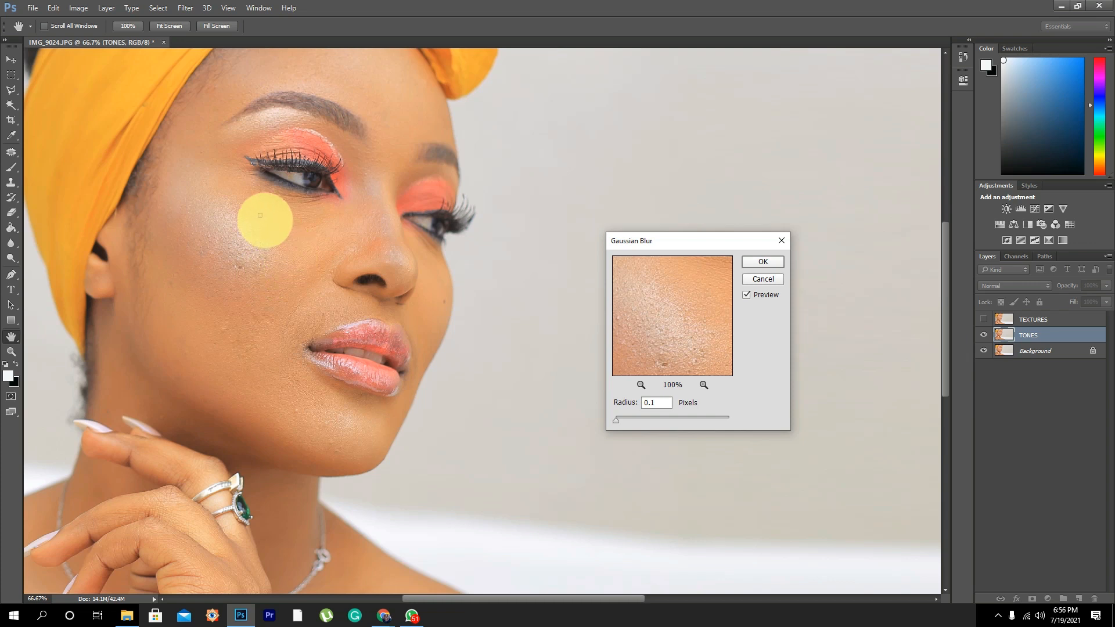
Step: Blur the TONES layer with a Gaussian radius of 4.8 pixels, checking the skin below the eye in the filter preview
mouse_move(616, 419)
mouse_down()
mouse_move(637, 427)
mouse_move(622, 423)
mouse_up()
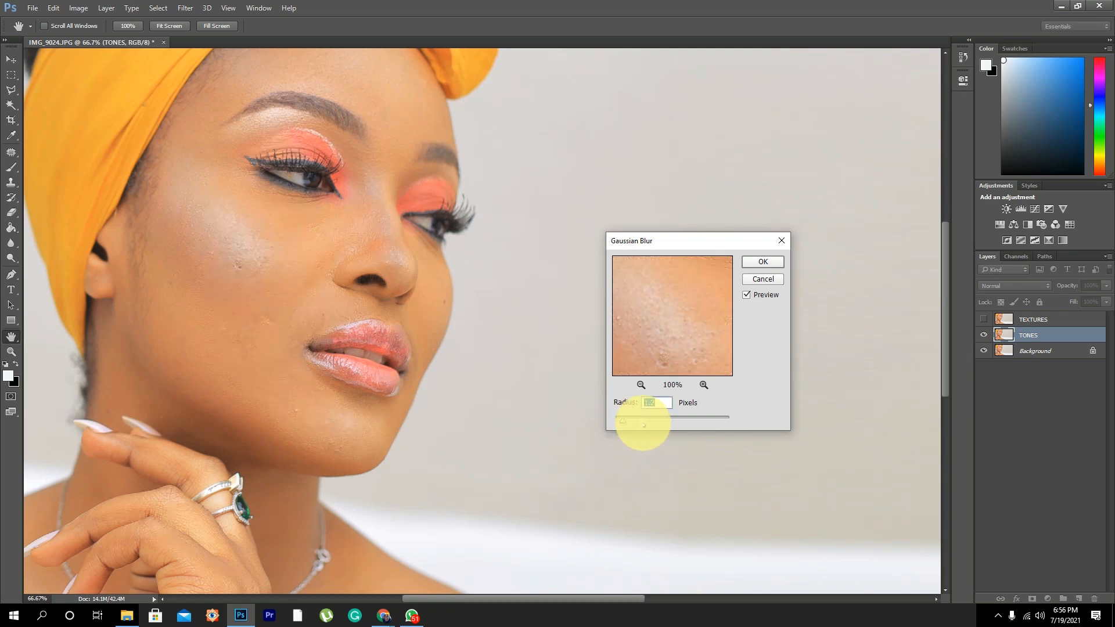
click(633, 419)
drag(634, 419, 637, 423)
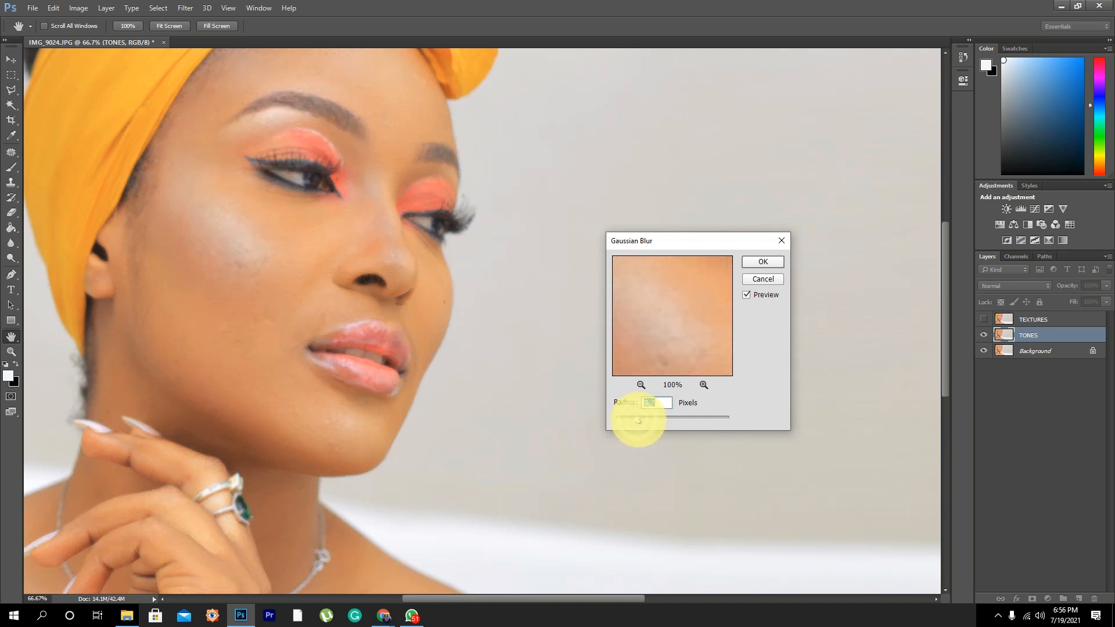
drag(672, 304, 648, 337)
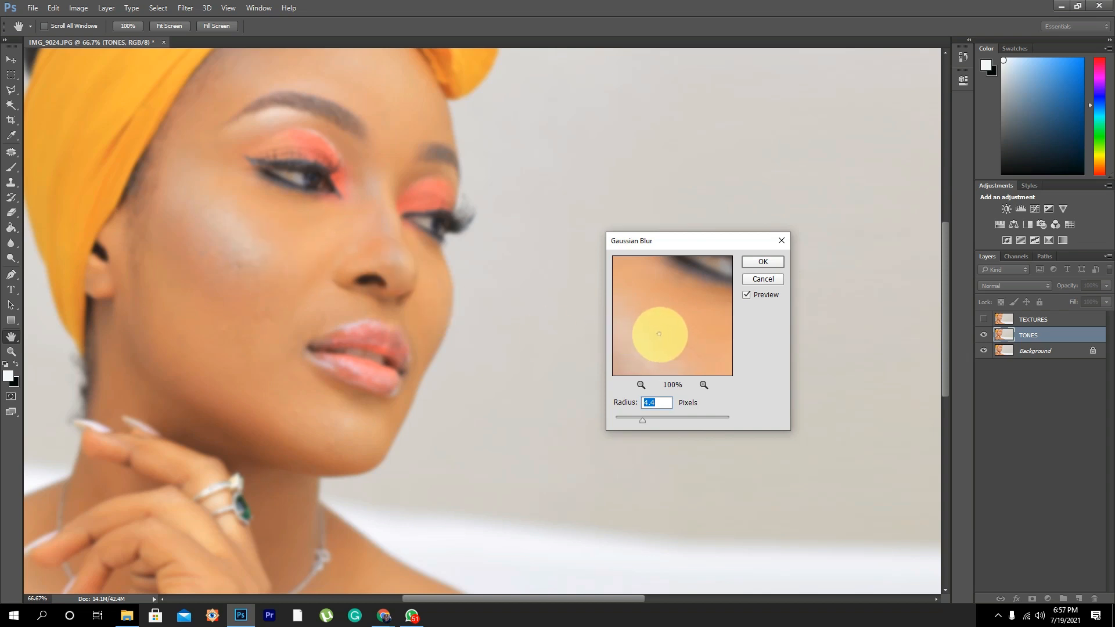
click(643, 421)
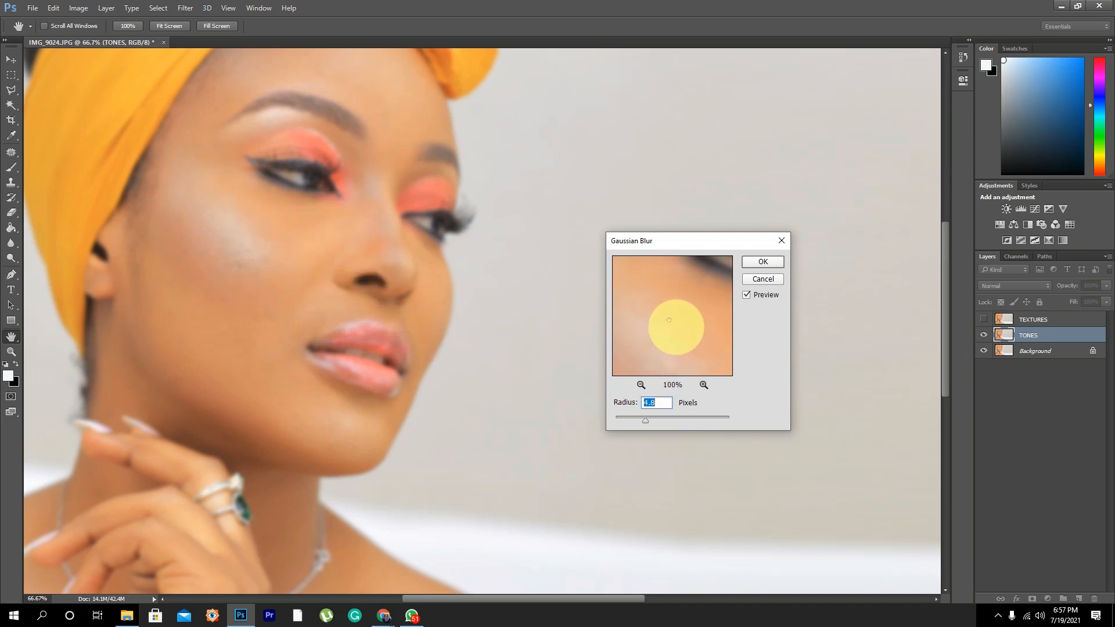
drag(676, 323, 639, 356)
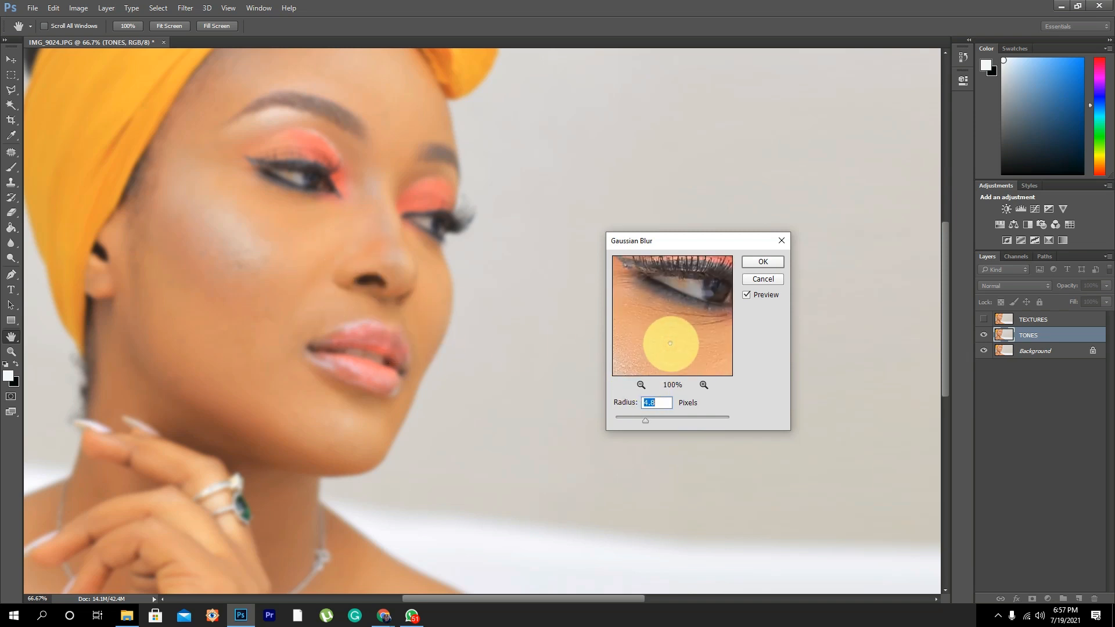
click(763, 262)
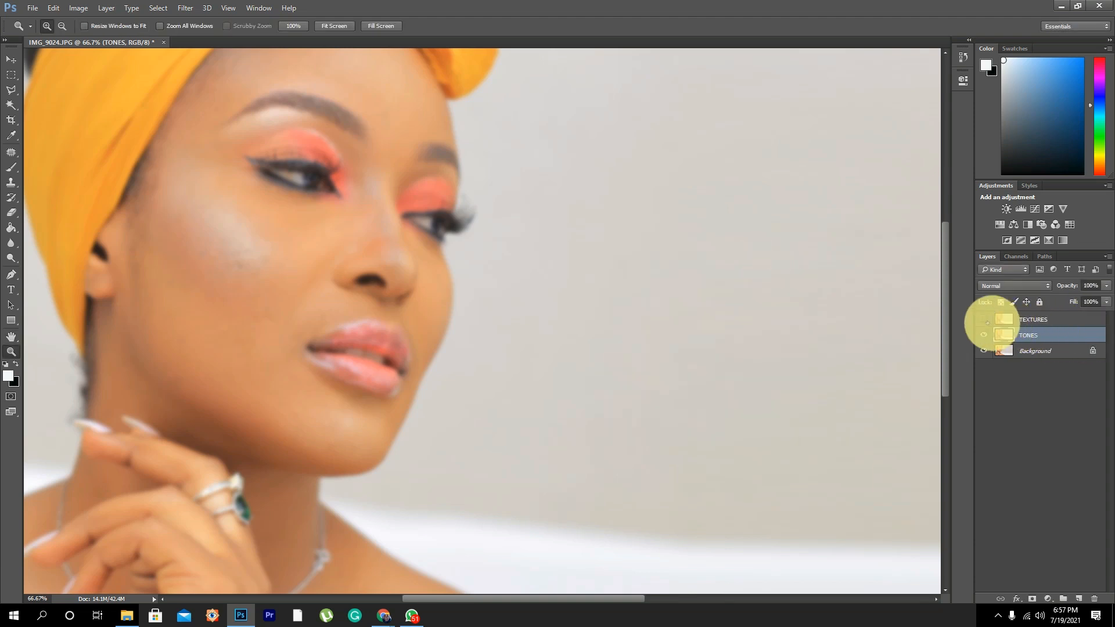
Step: Make the TEXTURES layer visible, select it and start Apply Image on it
click(983, 319)
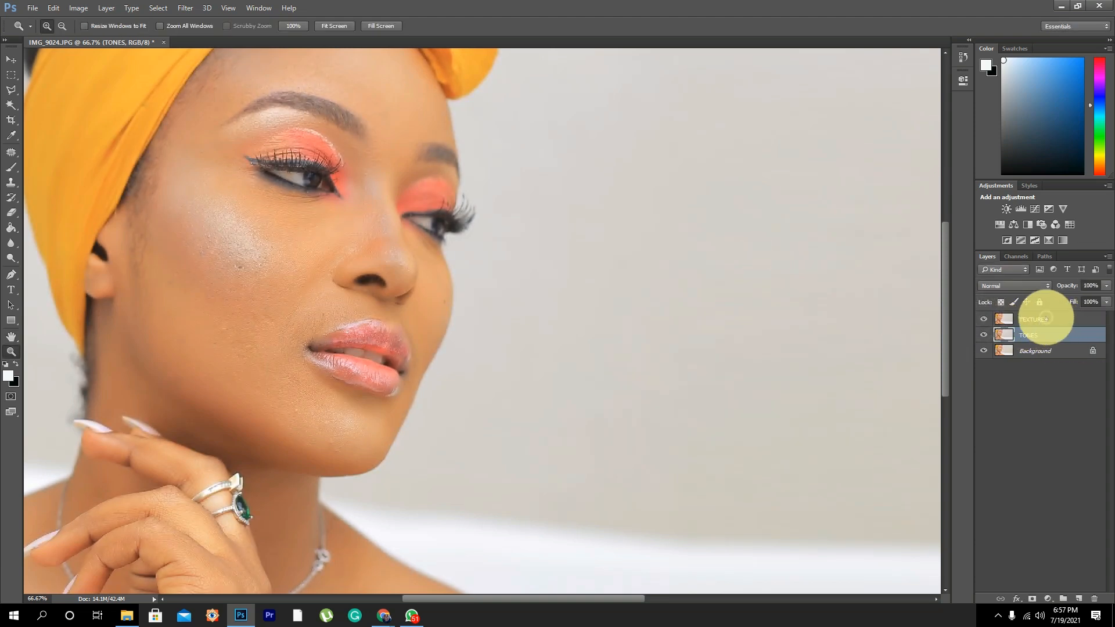
click(1031, 319)
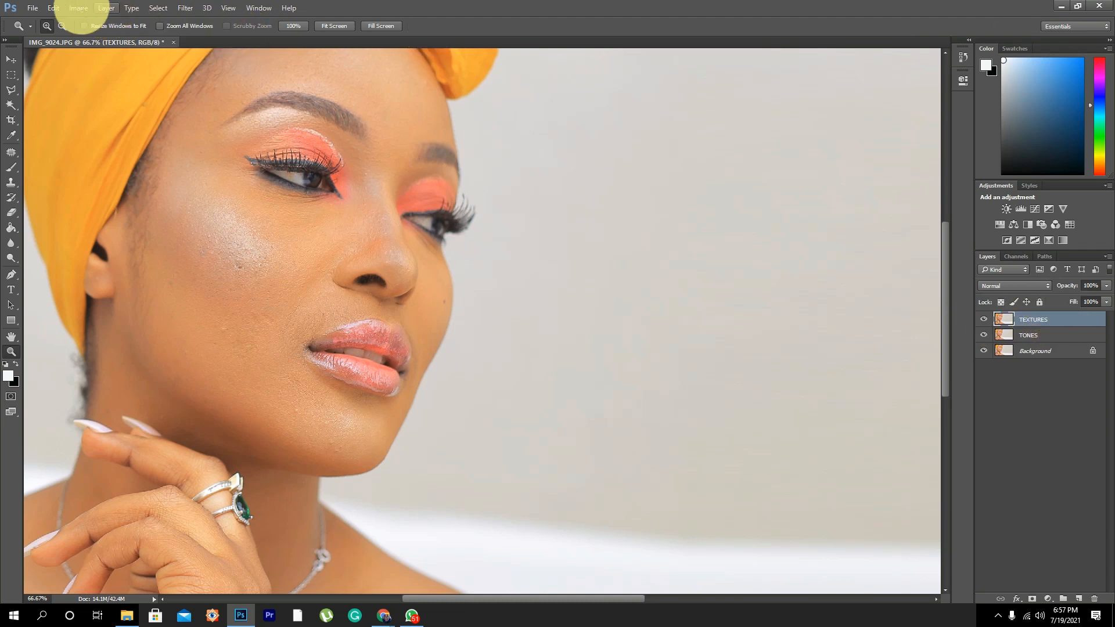
click(78, 7)
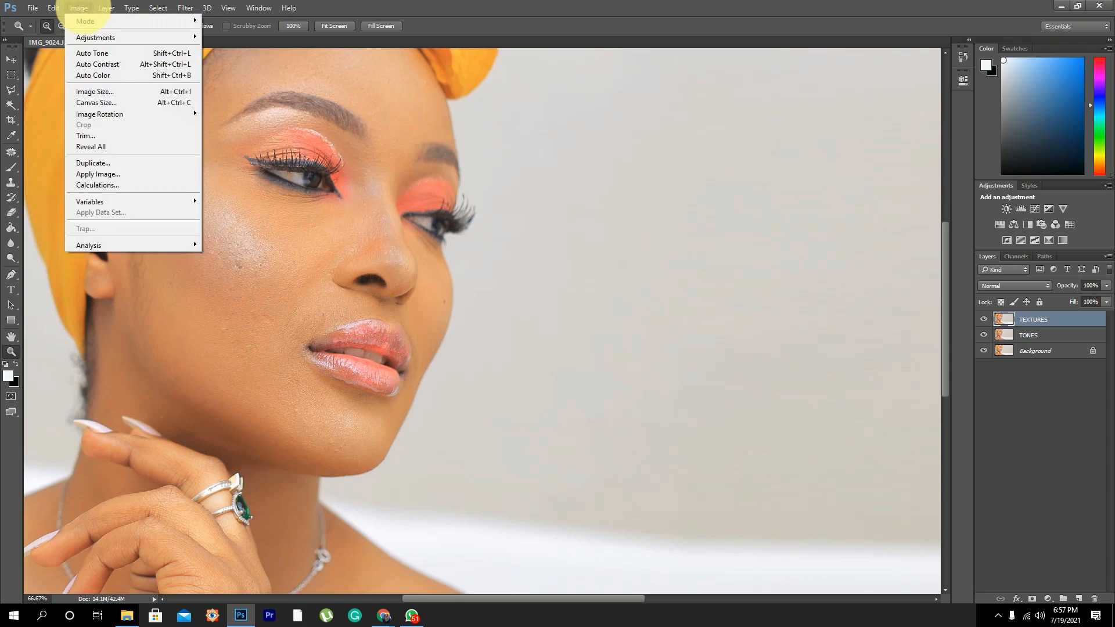
click(97, 173)
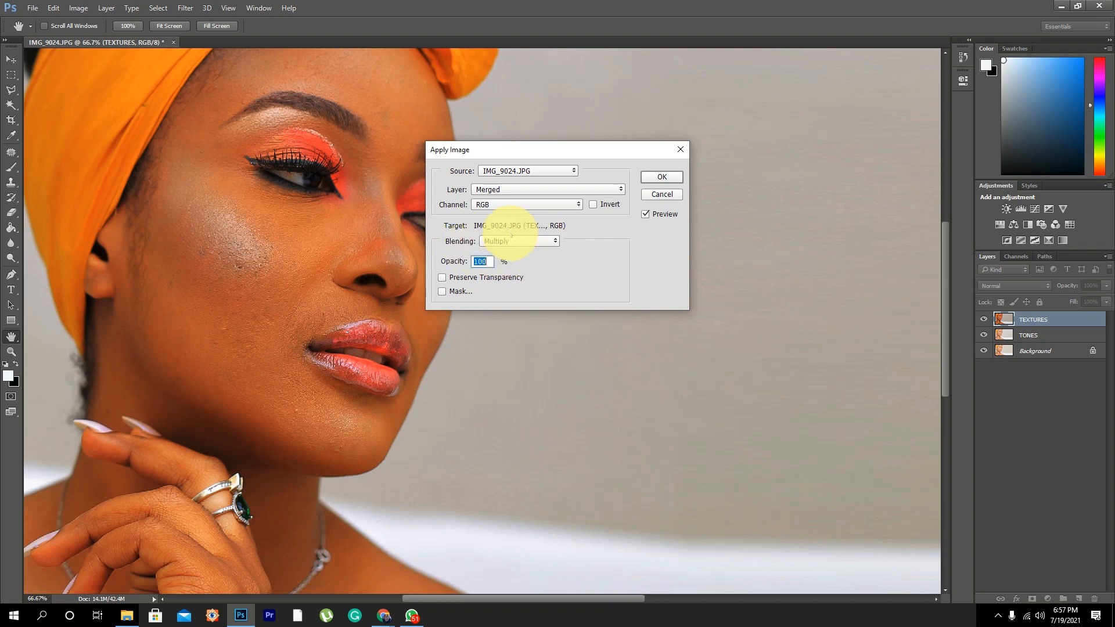
Step: Set the Apply Image blending to Subtract and use TONES as the source layer
click(554, 240)
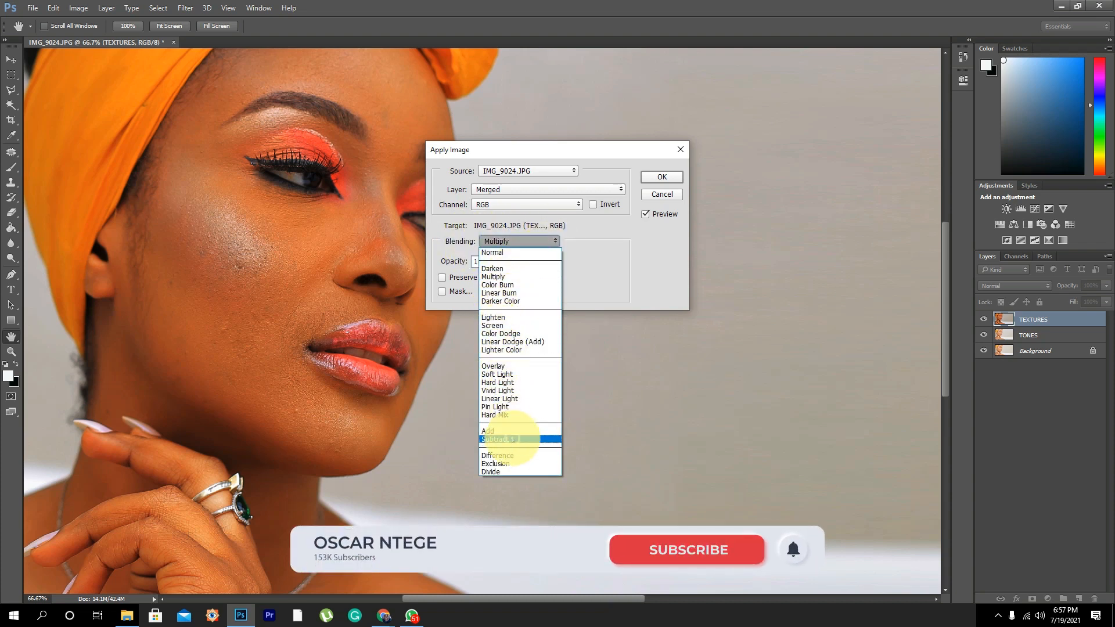
click(502, 439)
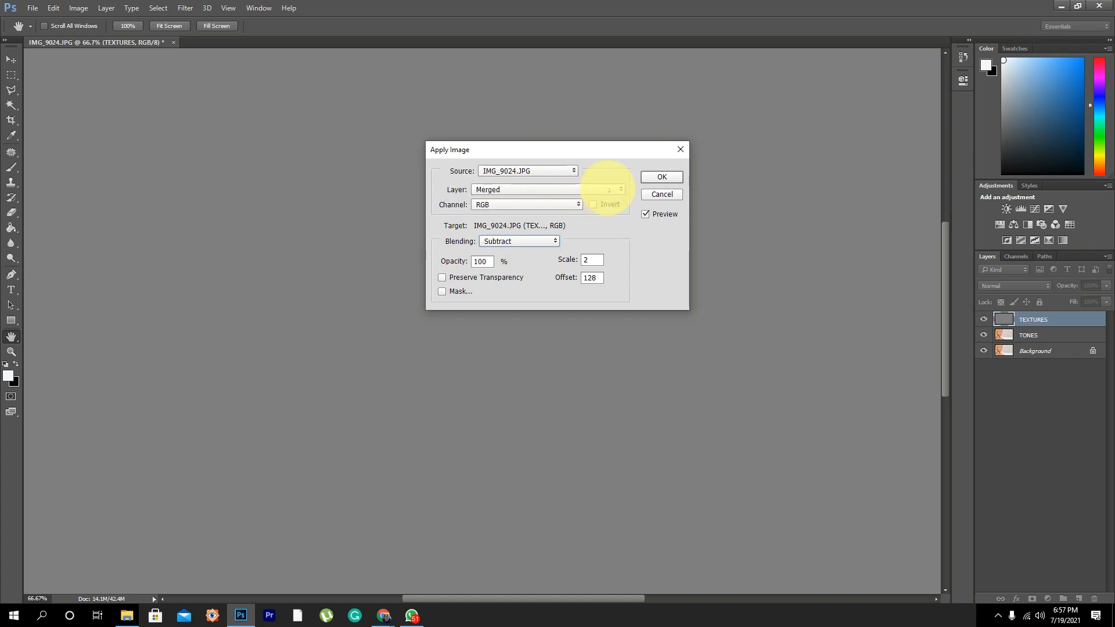
click(610, 189)
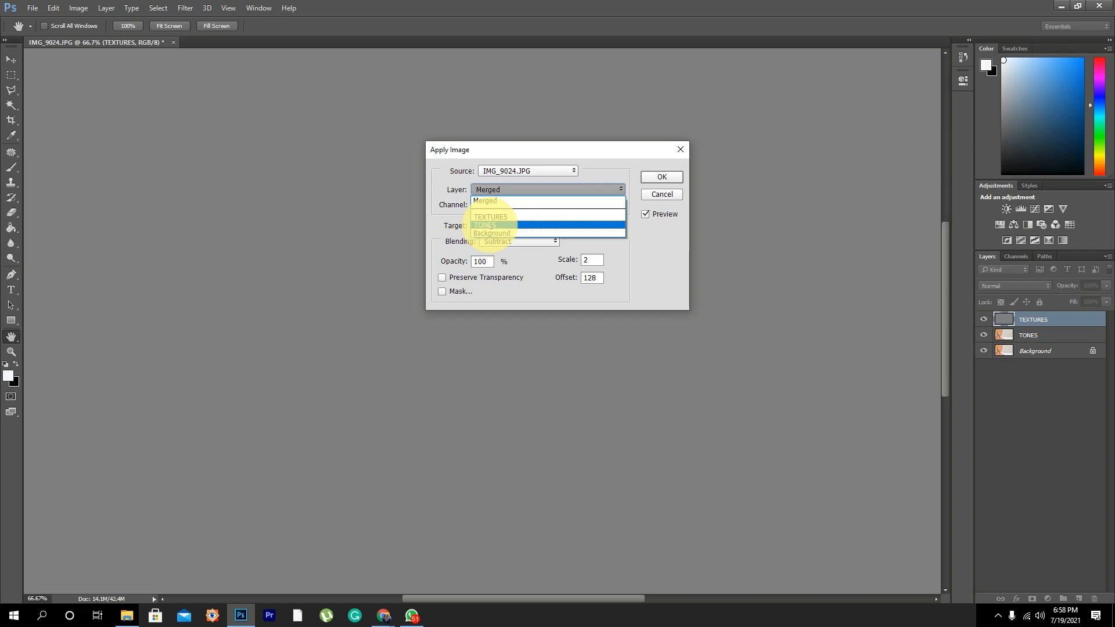
click(492, 225)
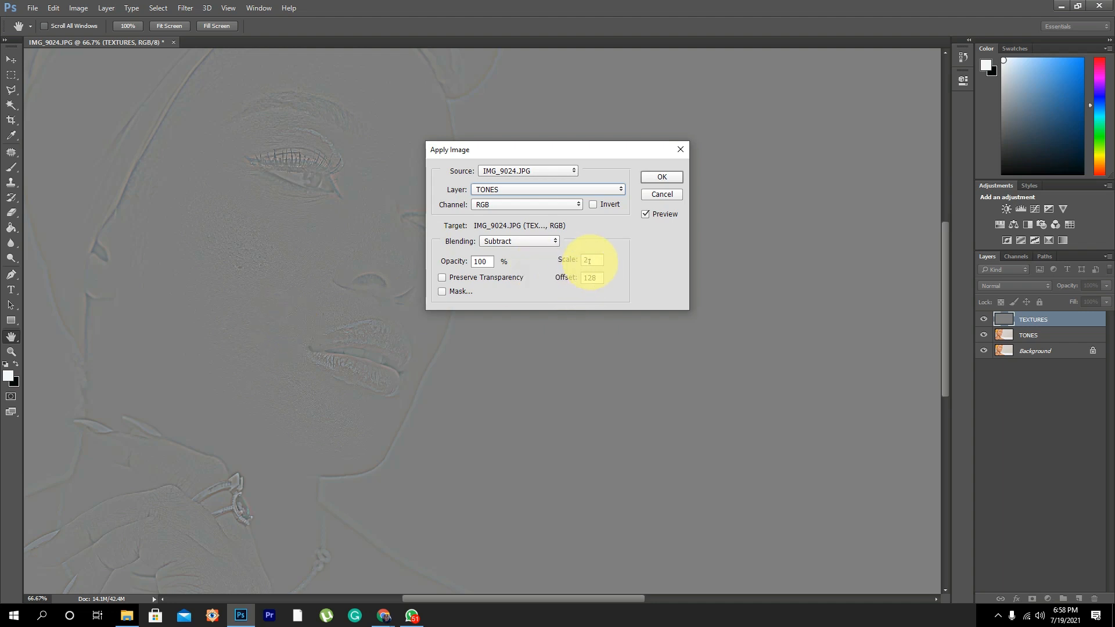
Step: Set the Apply Image offset to 128 with scale 2, keep the mask option off, and apply it to the TEXTURES layer
drag(590, 258, 564, 280)
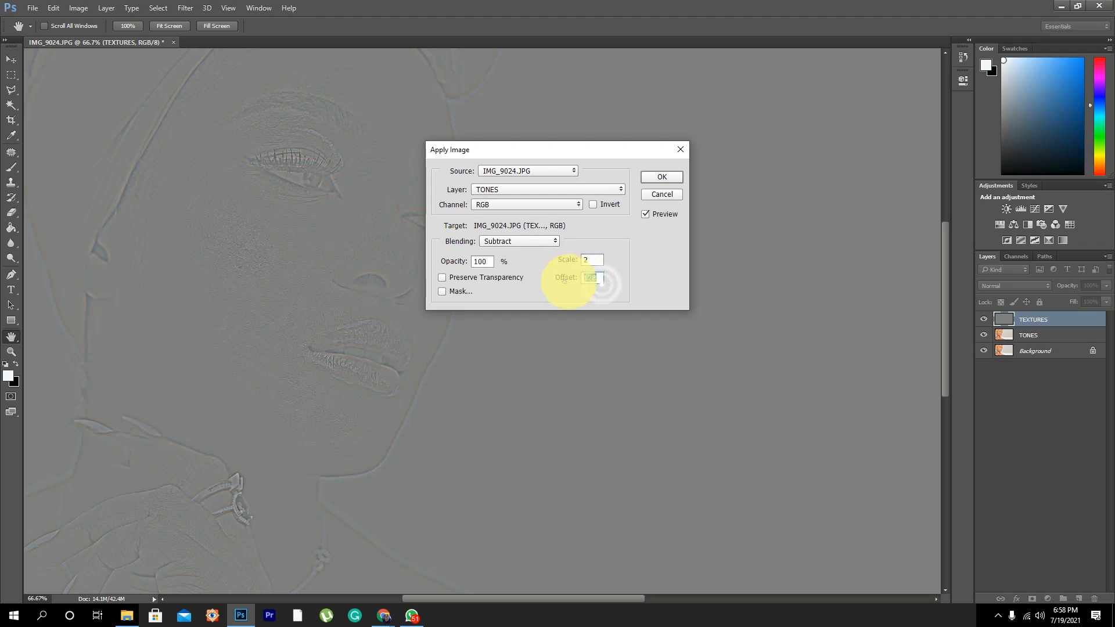
text(12)
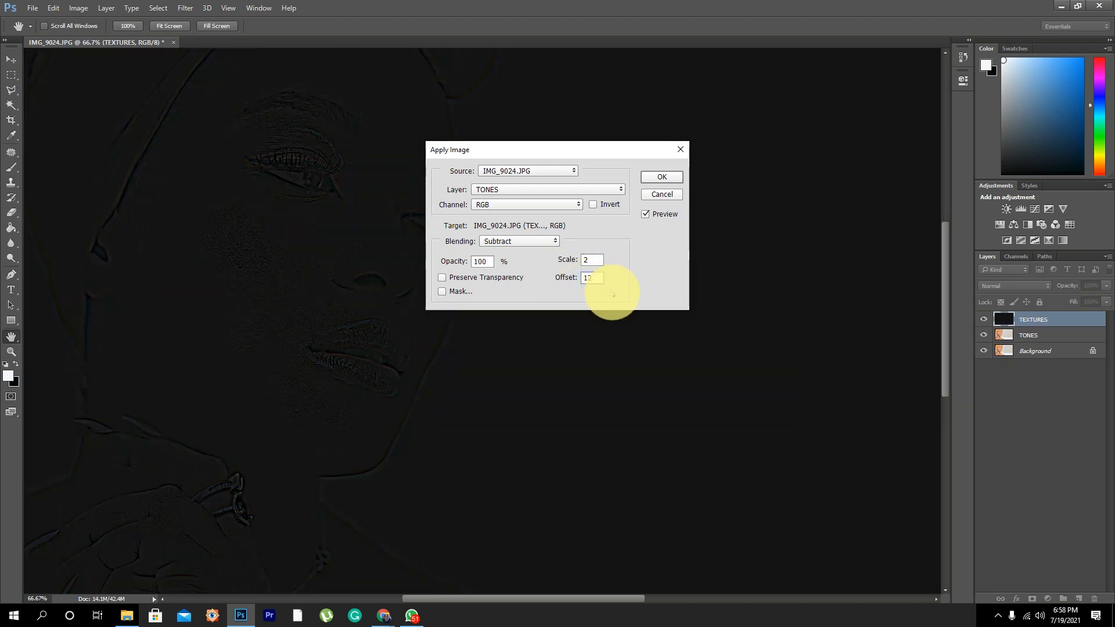
text(8)
key(BackSpace)
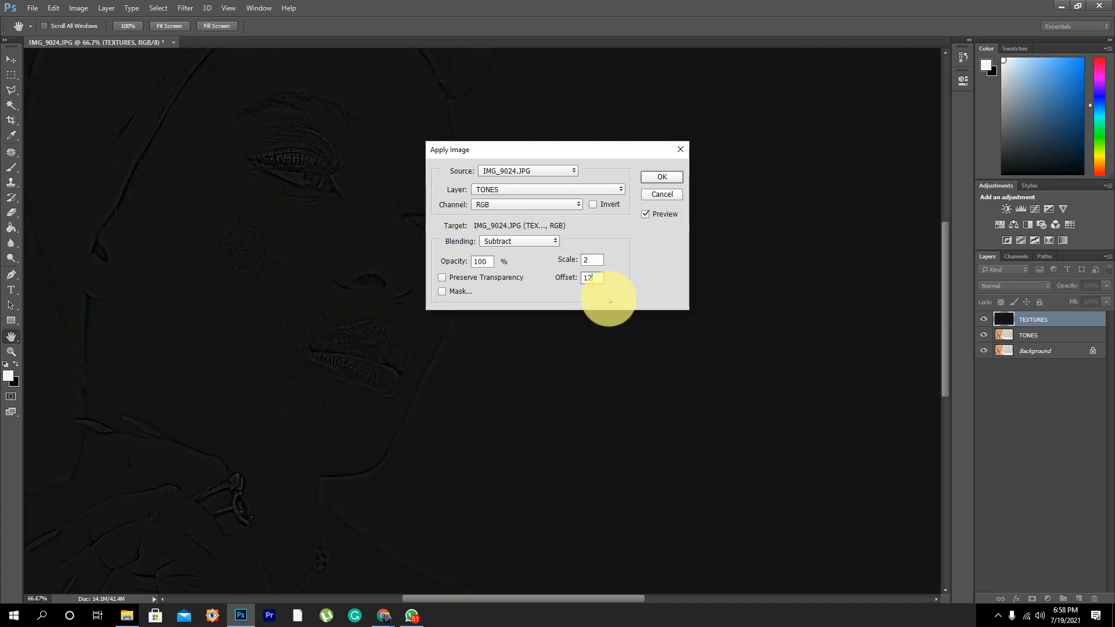
text(8)
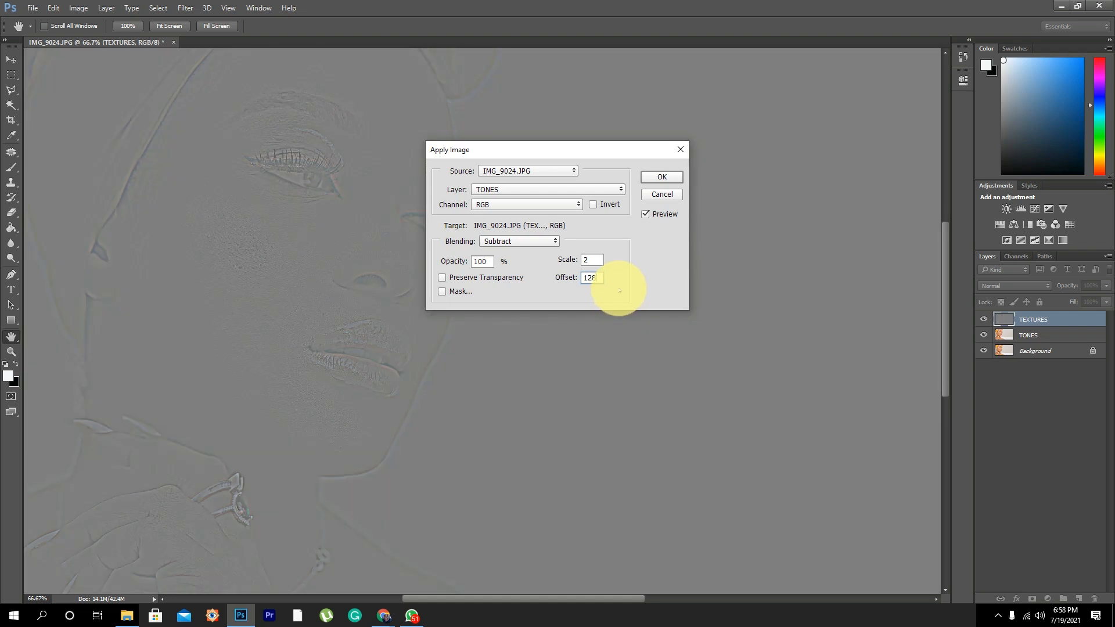
text(m)
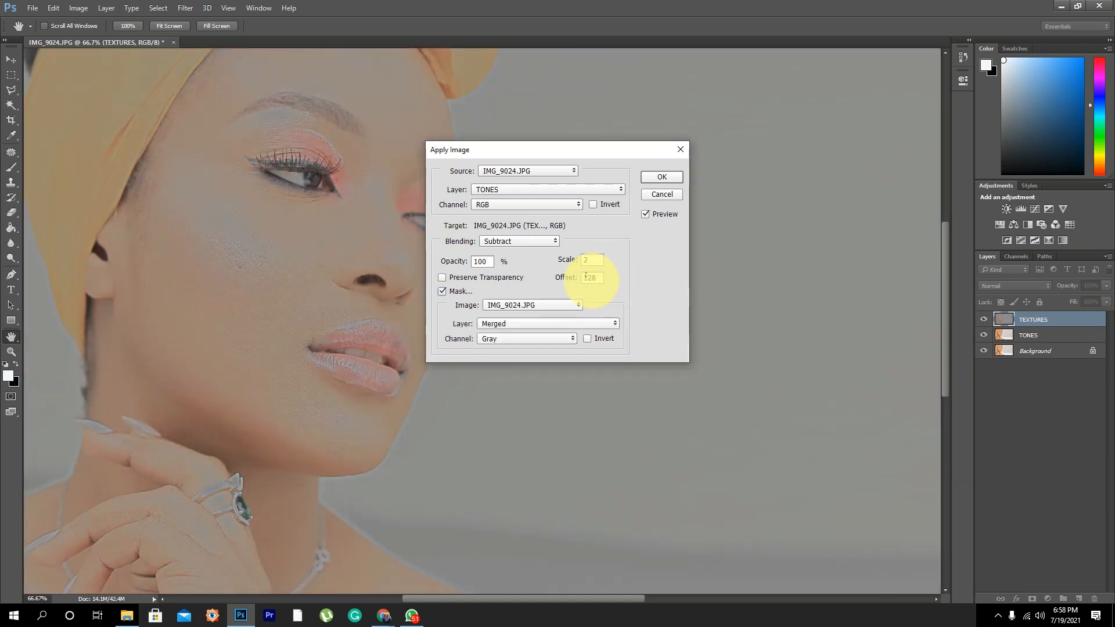
click(442, 291)
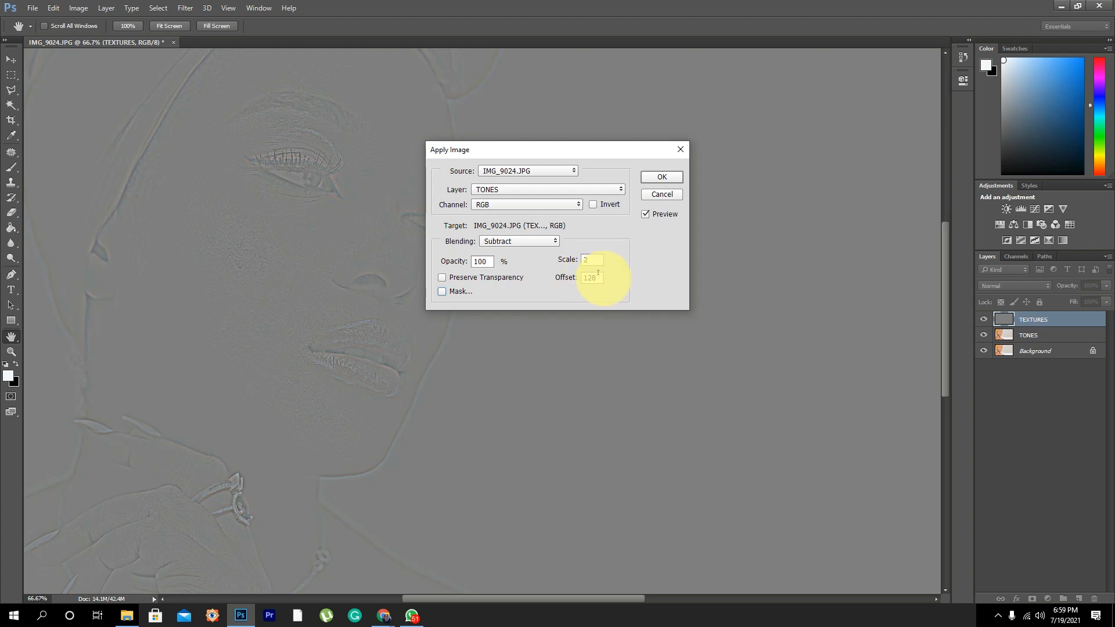
click(657, 177)
Step: Change the blend mode of the TEXTURES layer to Linear Light
key(z)
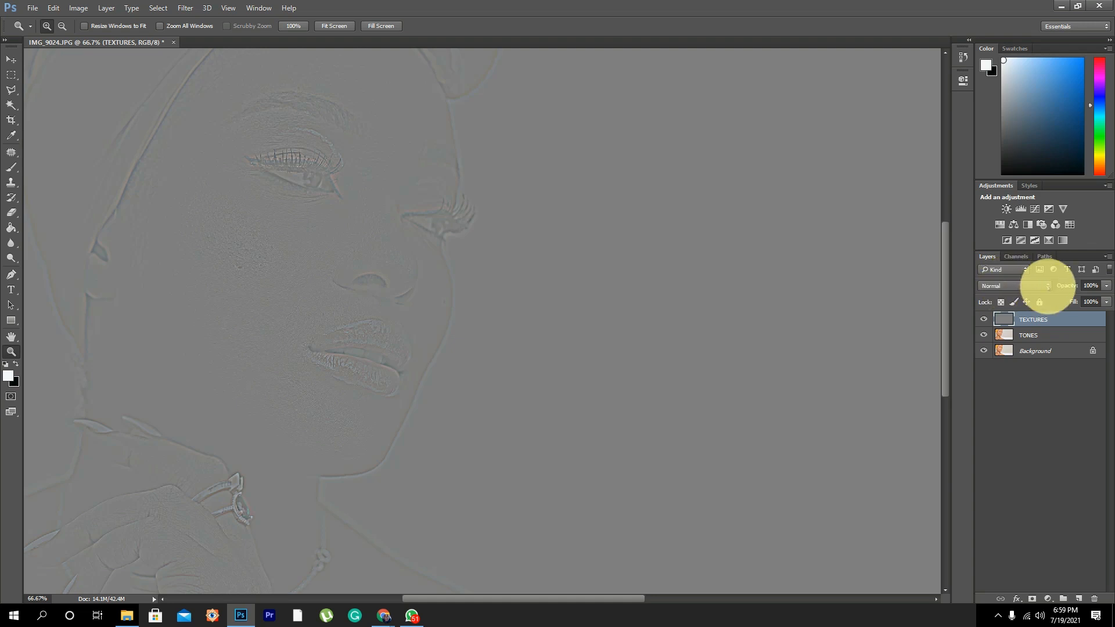
click(1047, 285)
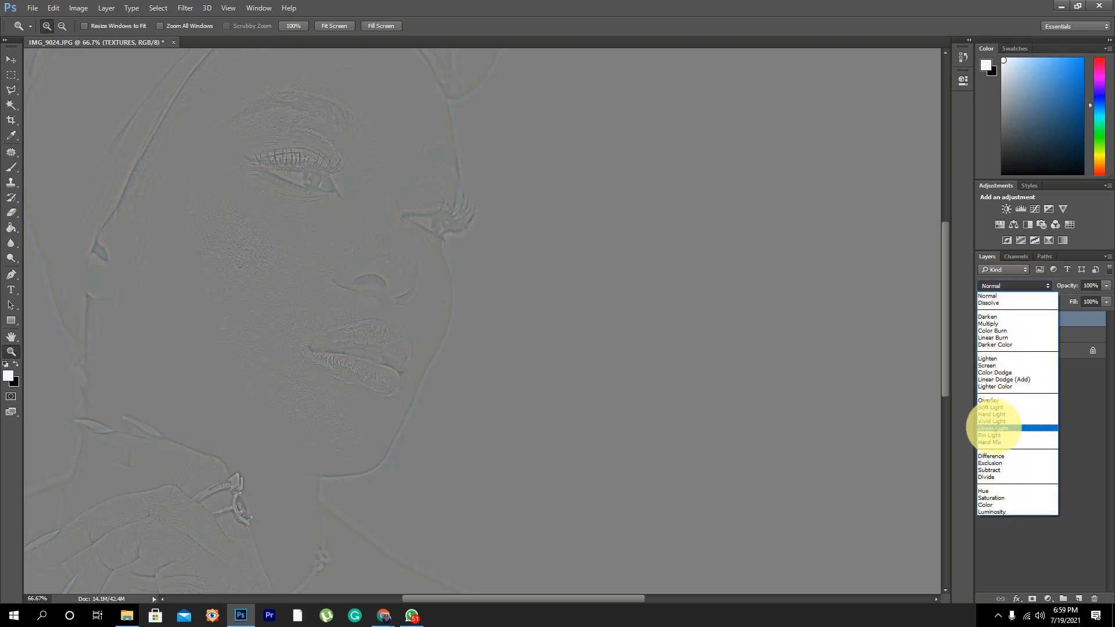
click(989, 428)
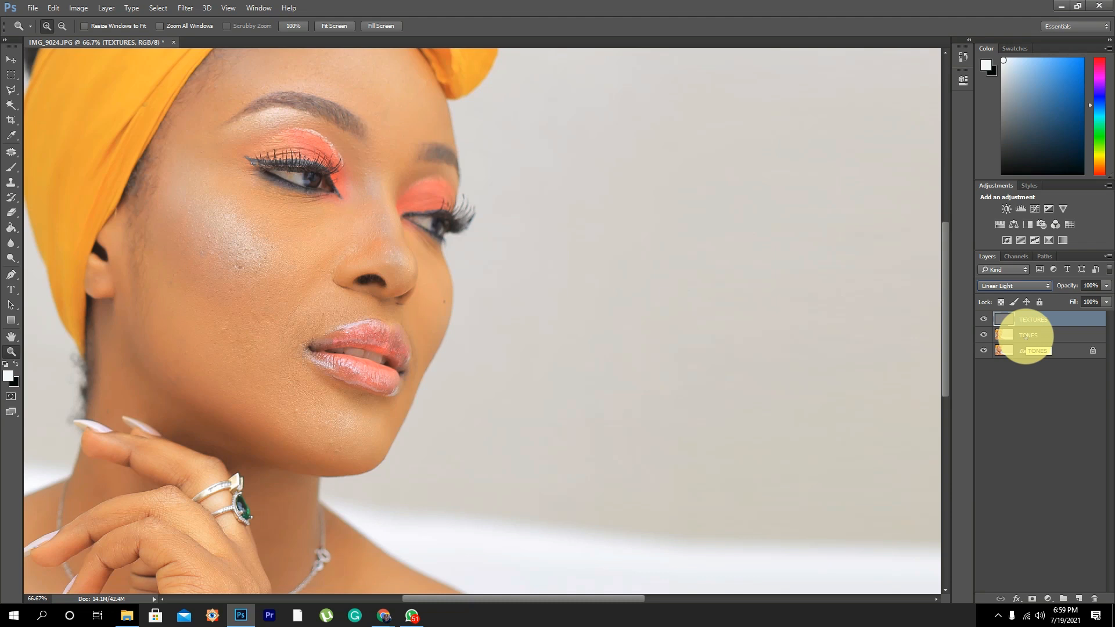
Step: Group the TEXTURES and TONES layers together and name the group FREQUENCY
shift+click(1068, 335)
drag(1066, 318, 1063, 597)
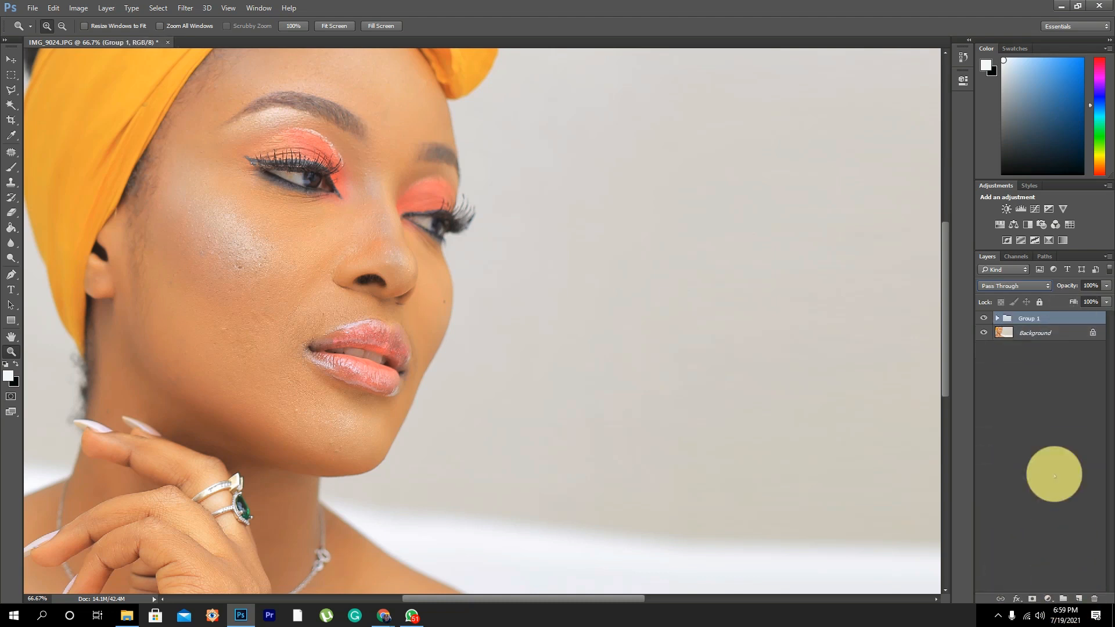
double_click(1021, 318)
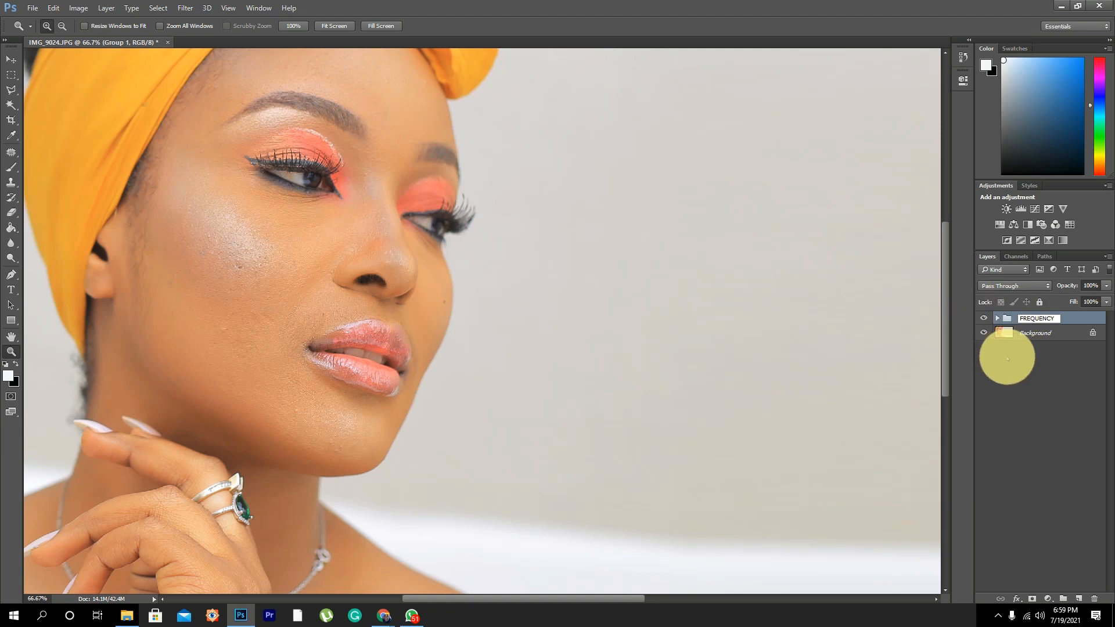
click(1004, 355)
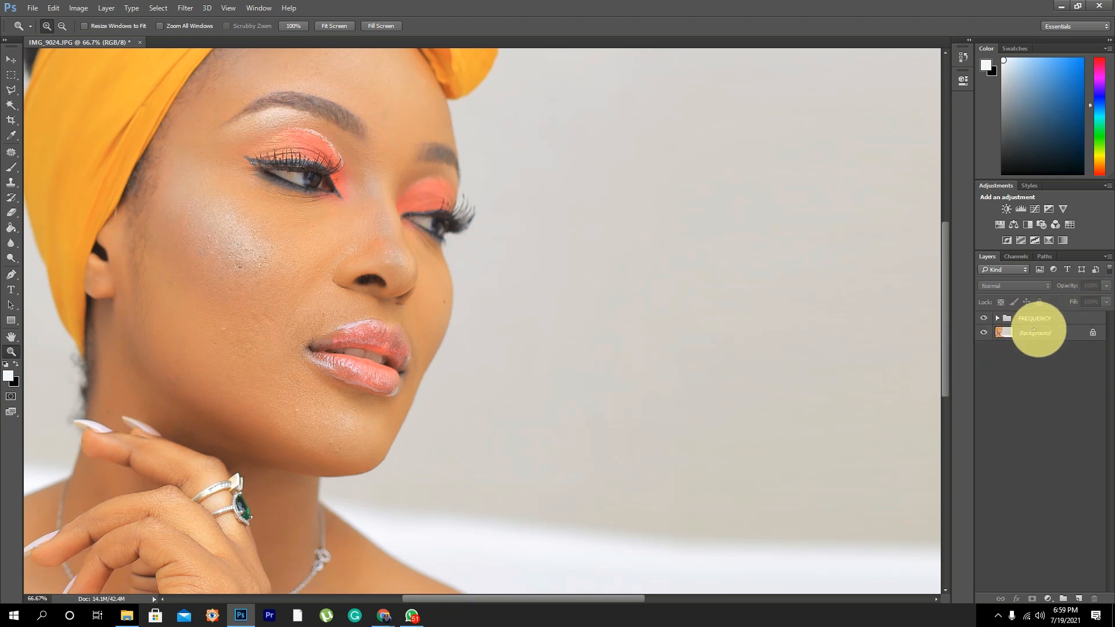
click(997, 318)
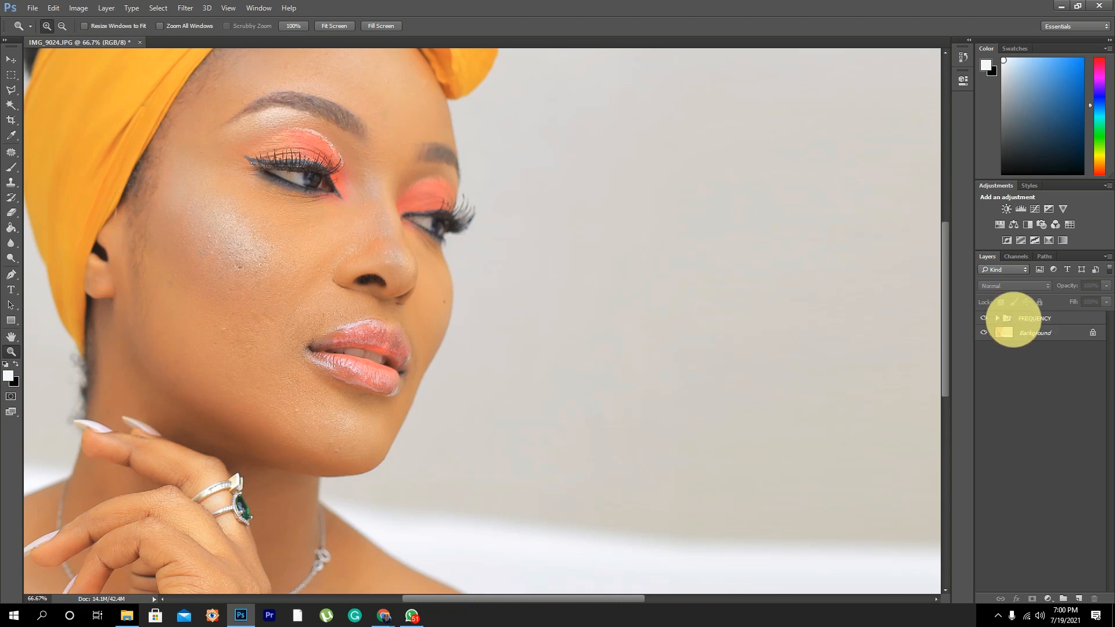
click(997, 318)
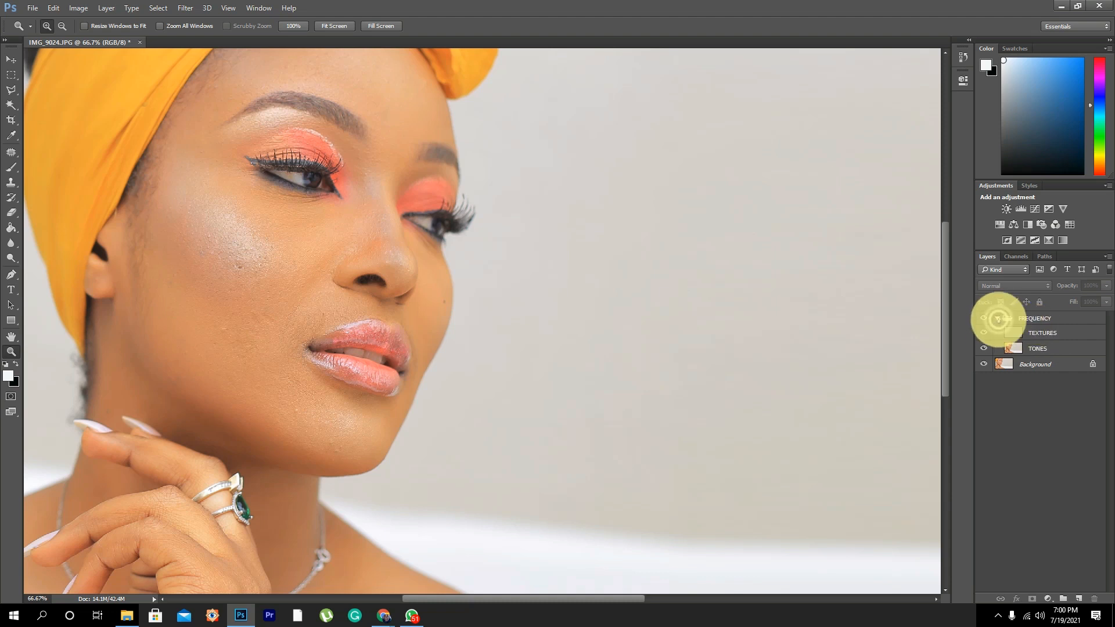
click(997, 318)
Step: Add a Black & White adjustment layer above the FREQUENCY group
drag(296, 250, 438, 319)
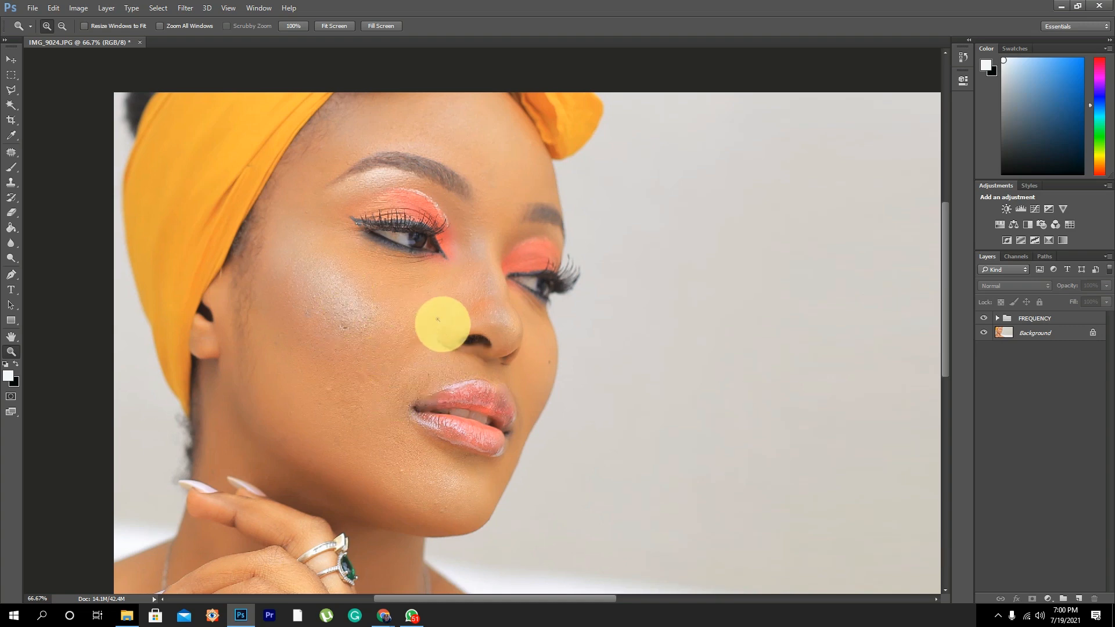
click(388, 251)
drag(418, 376, 523, 309)
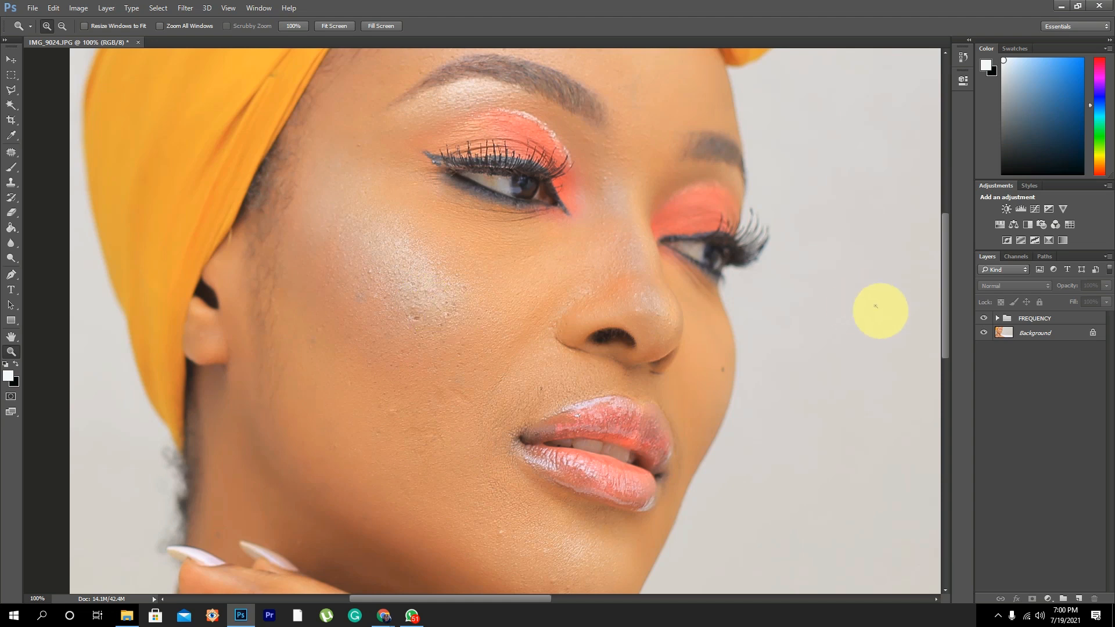
click(1037, 317)
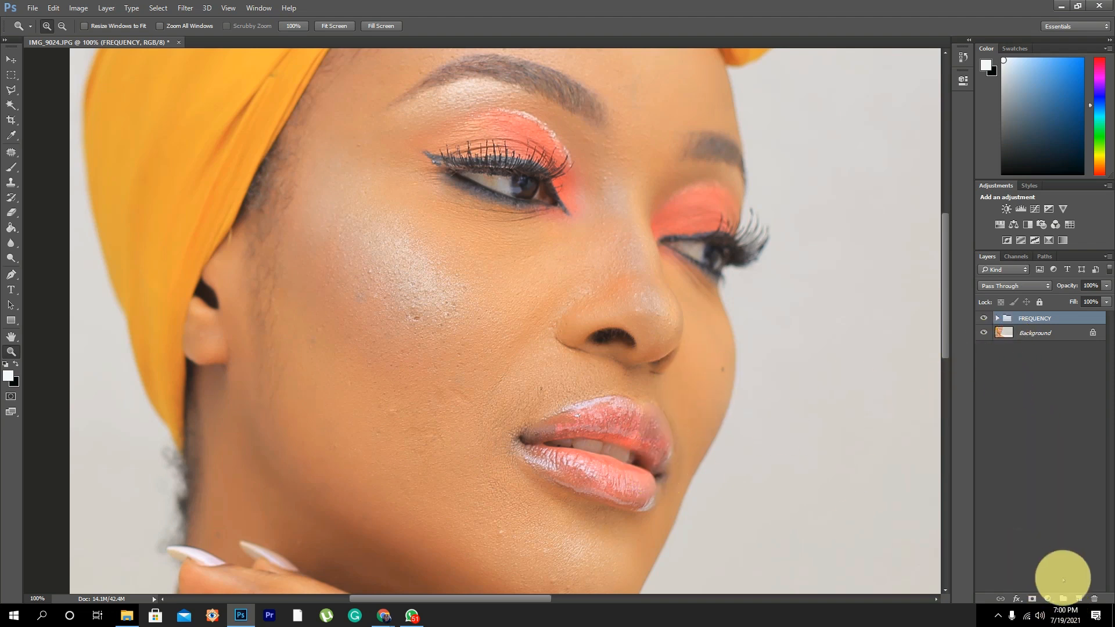
click(1048, 598)
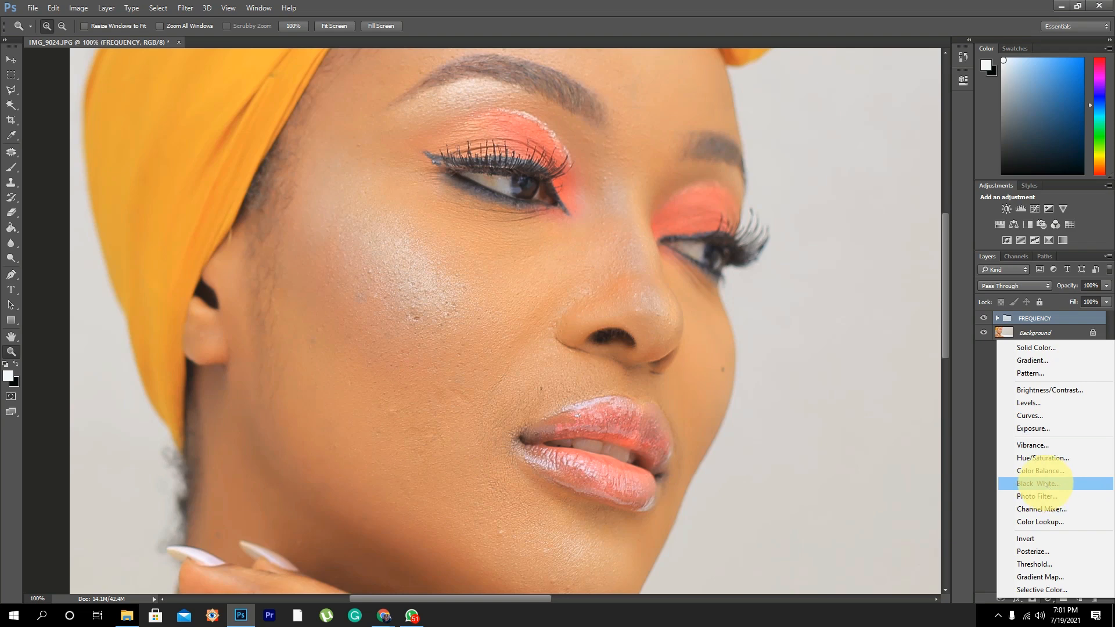
click(1049, 483)
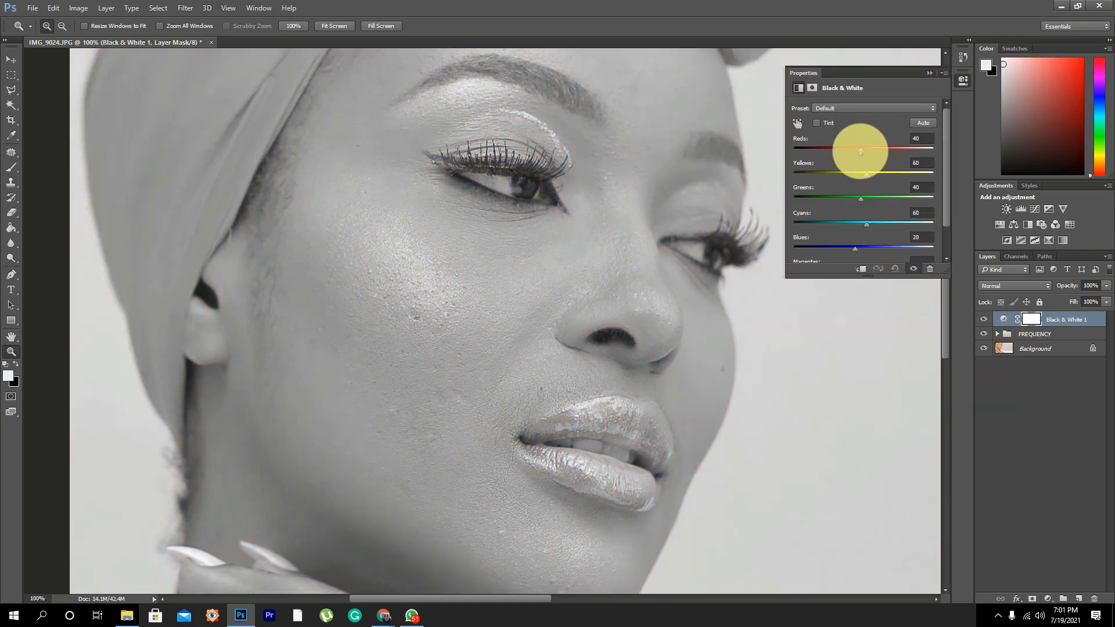
Step: Lower the Reds of the Black & White adjustment to -152 and close its properties
drag(859, 151, 807, 152)
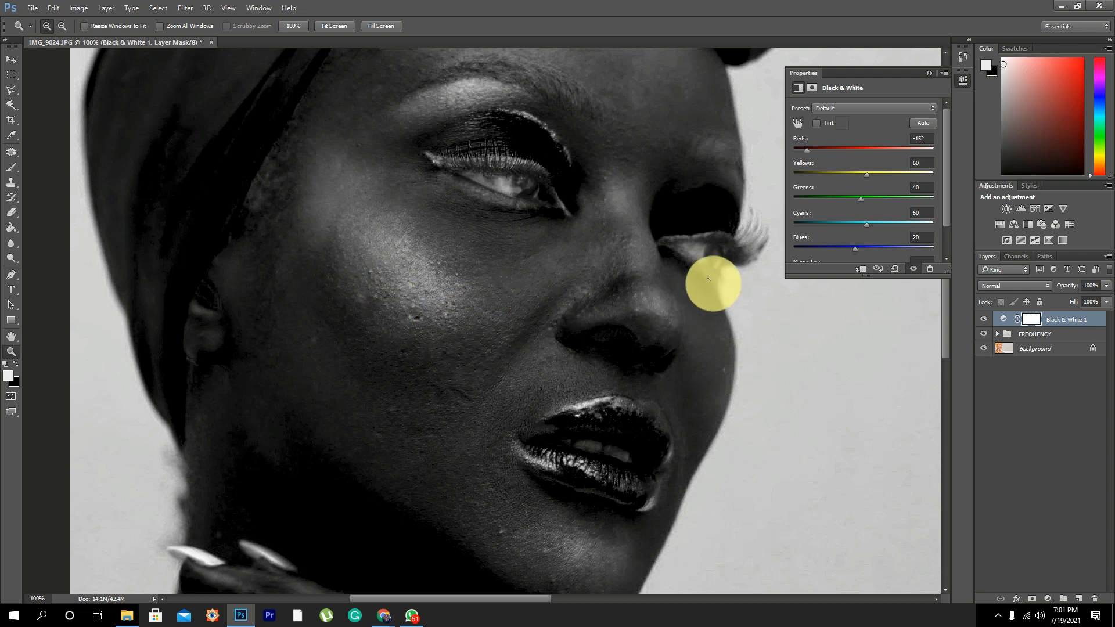
click(944, 73)
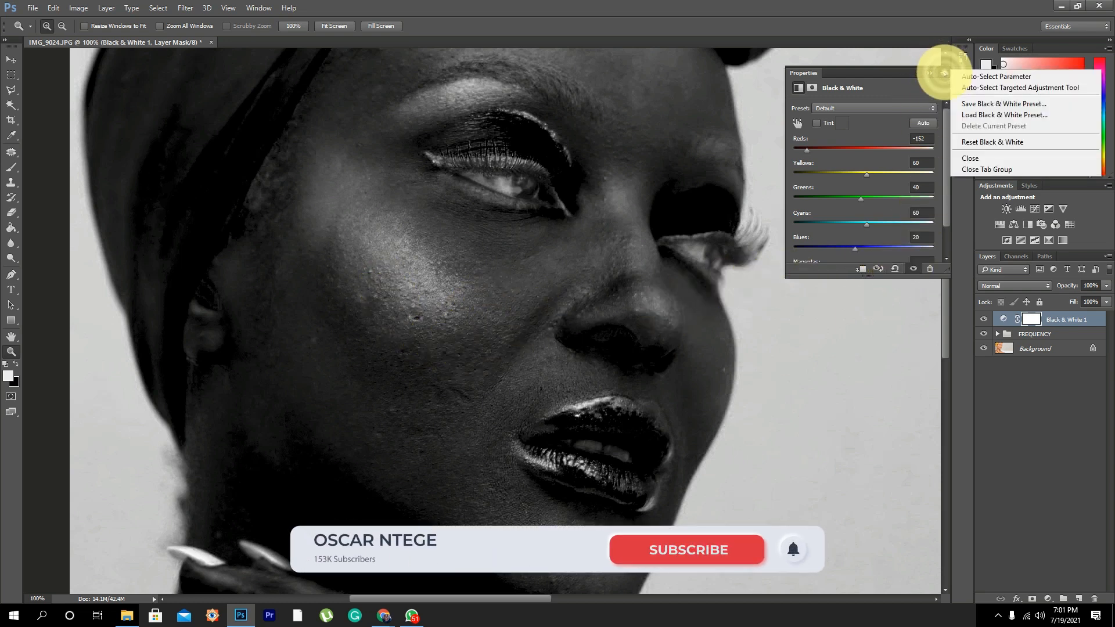
click(969, 158)
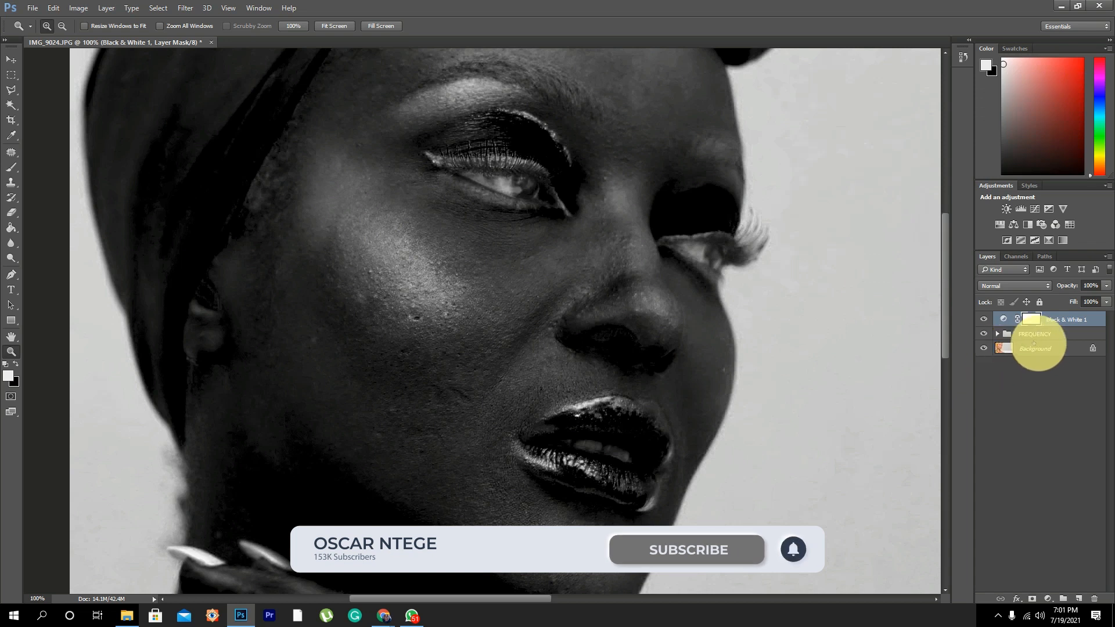
Step: Expand the FREQUENCY group, select the TEXTURES layer and activate the Clone Stamp tool
click(996, 334)
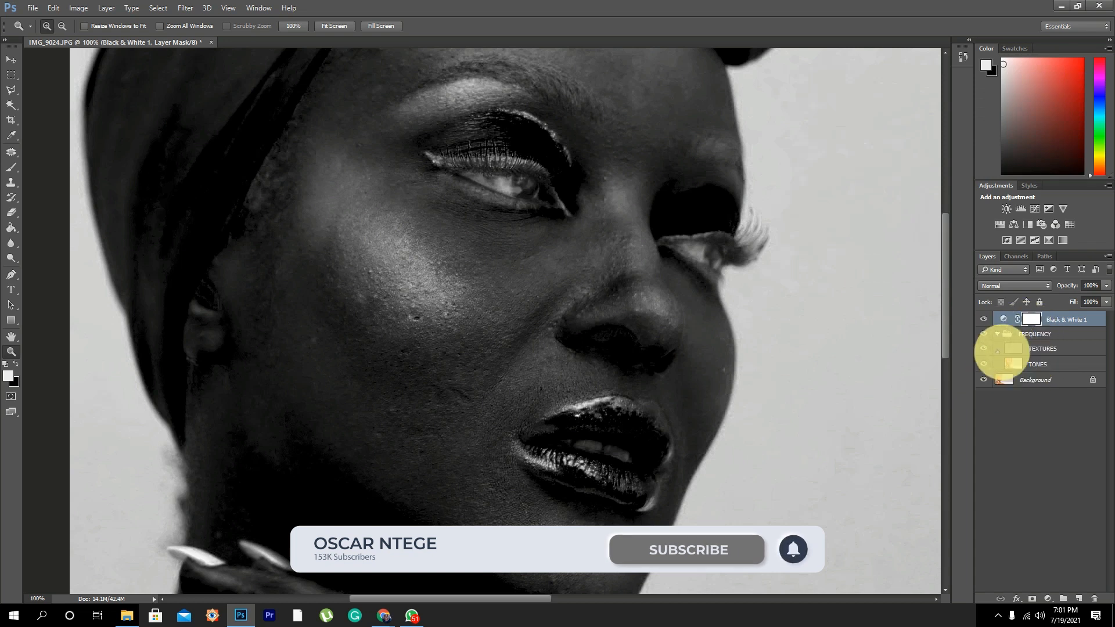
click(1027, 349)
click(11, 152)
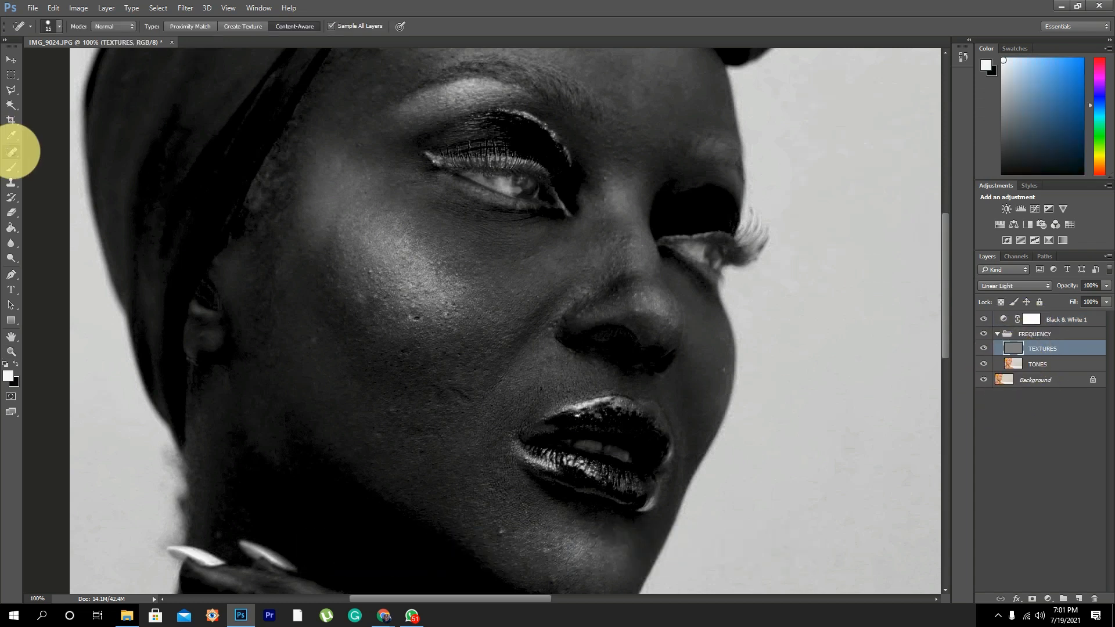
click(17, 155)
click(12, 183)
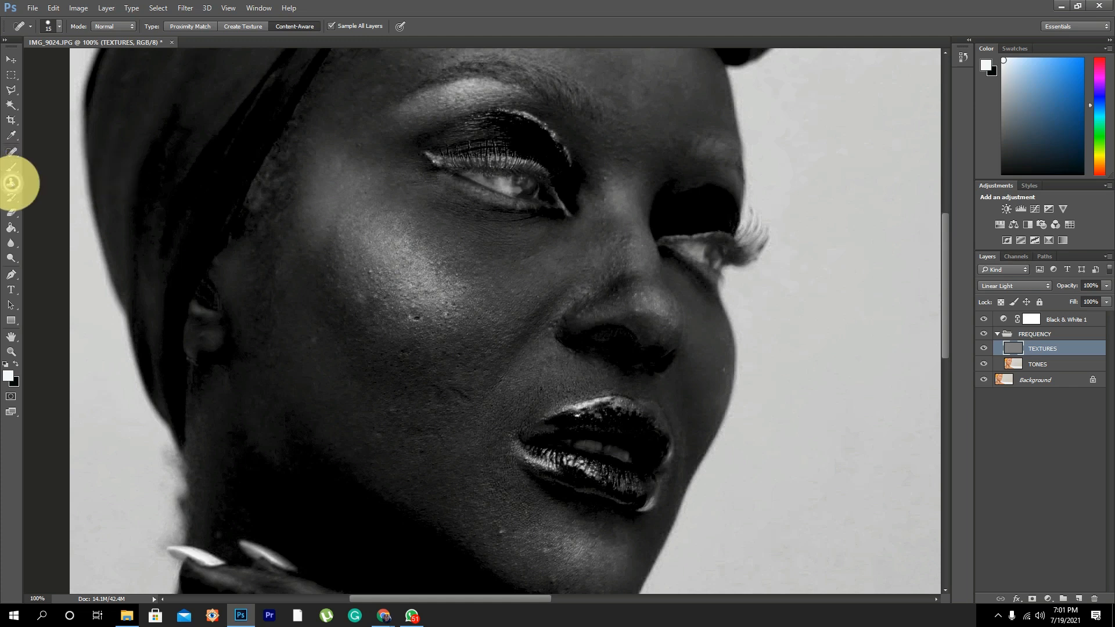
click(46, 180)
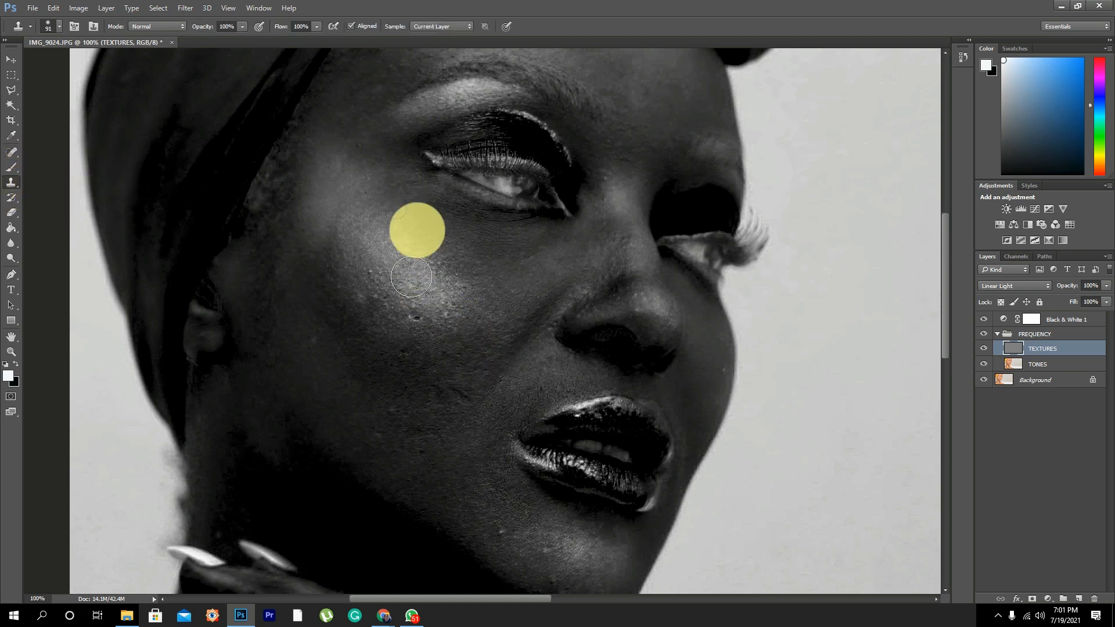
Step: Set the Clone Stamp brush to a size of 13 px and a hardness of 64%
right_click(421, 311)
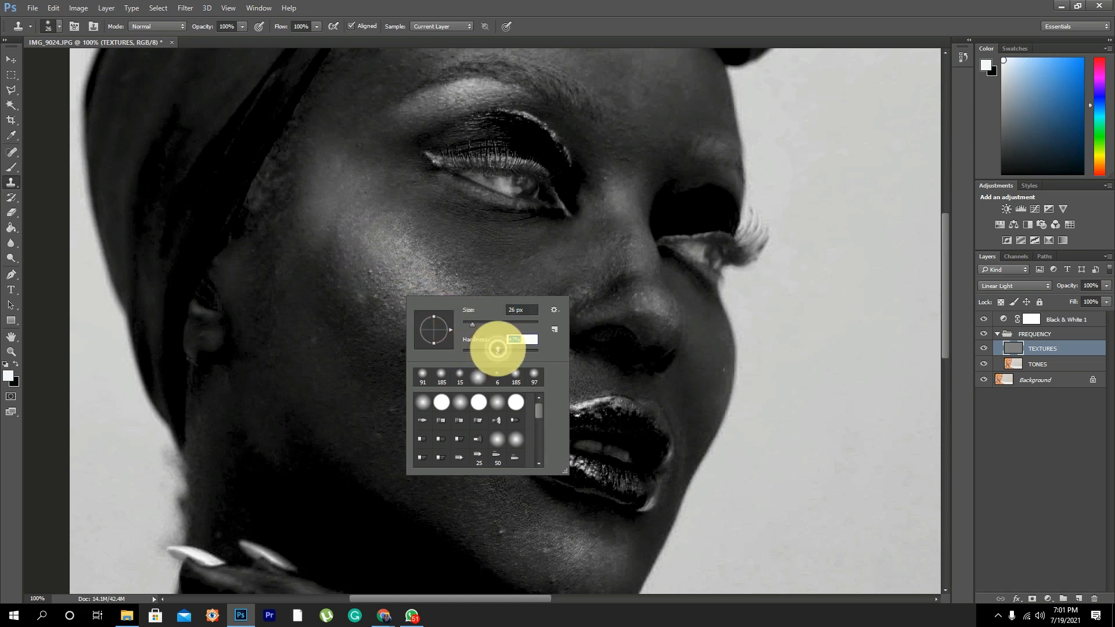
drag(497, 349, 506, 350)
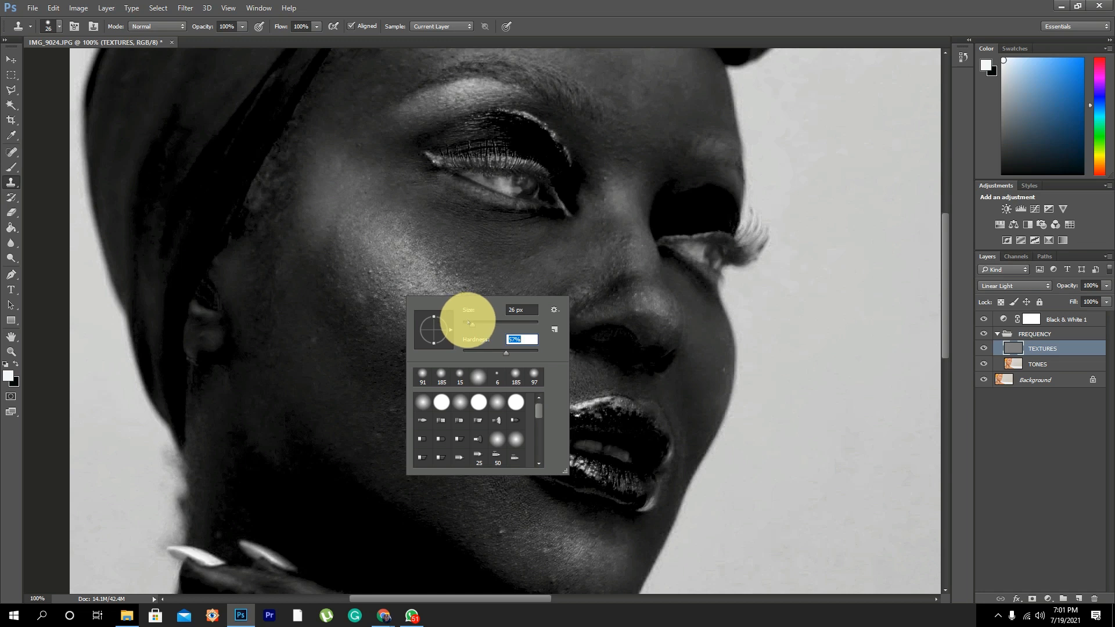
click(468, 323)
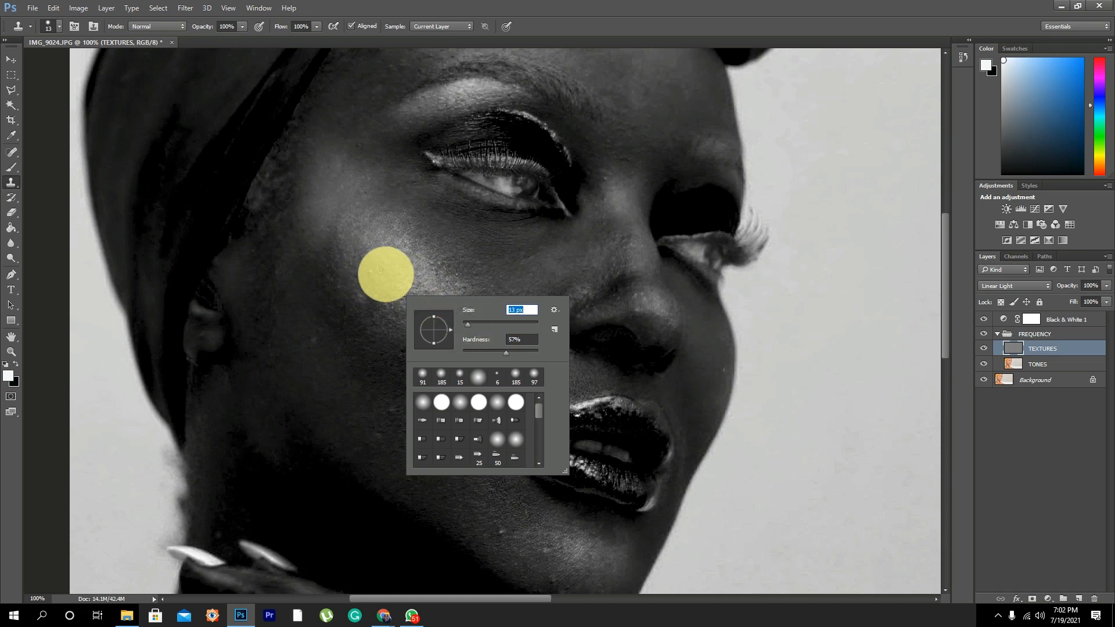
click(511, 351)
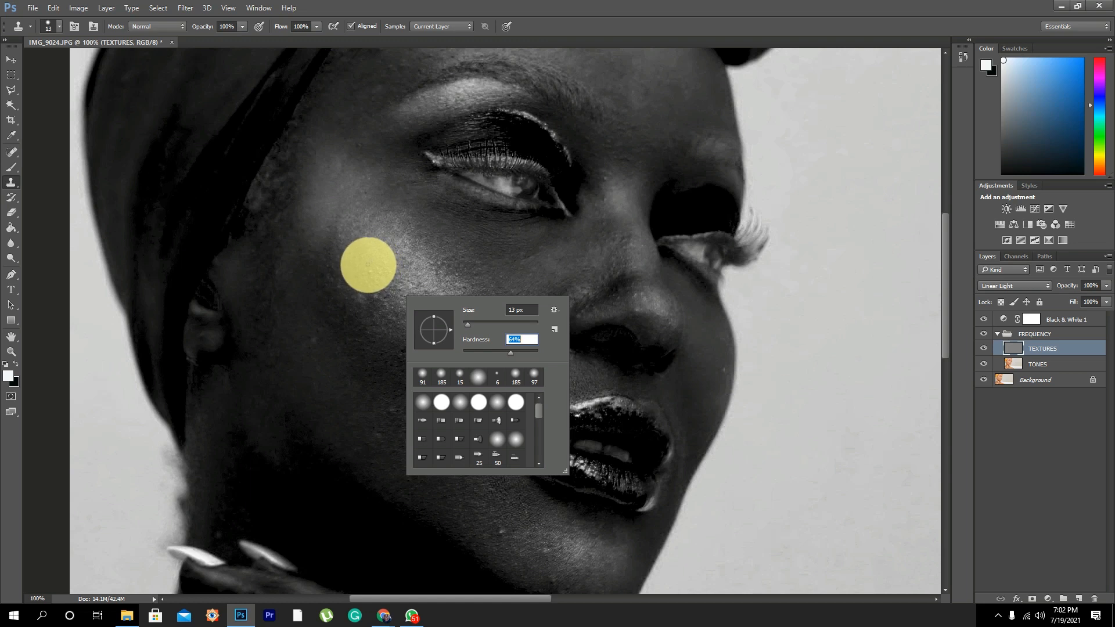
click(367, 262)
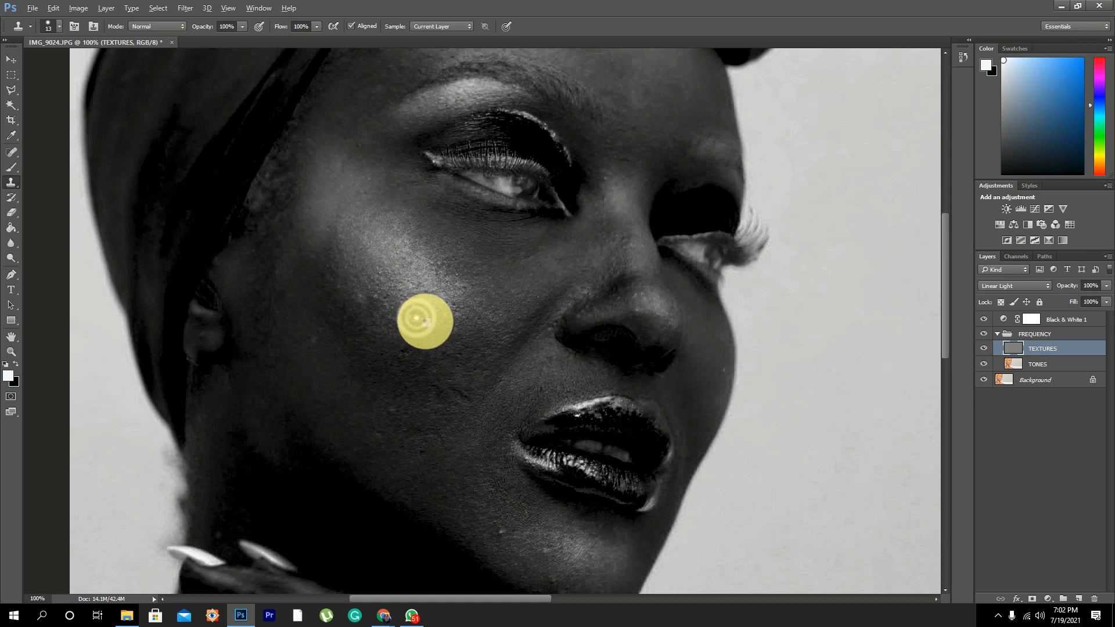
Step: Clone clean skin texture over the blemishes on the highlighted cheek, below the eye and in the middle of the cheek
click(415, 310)
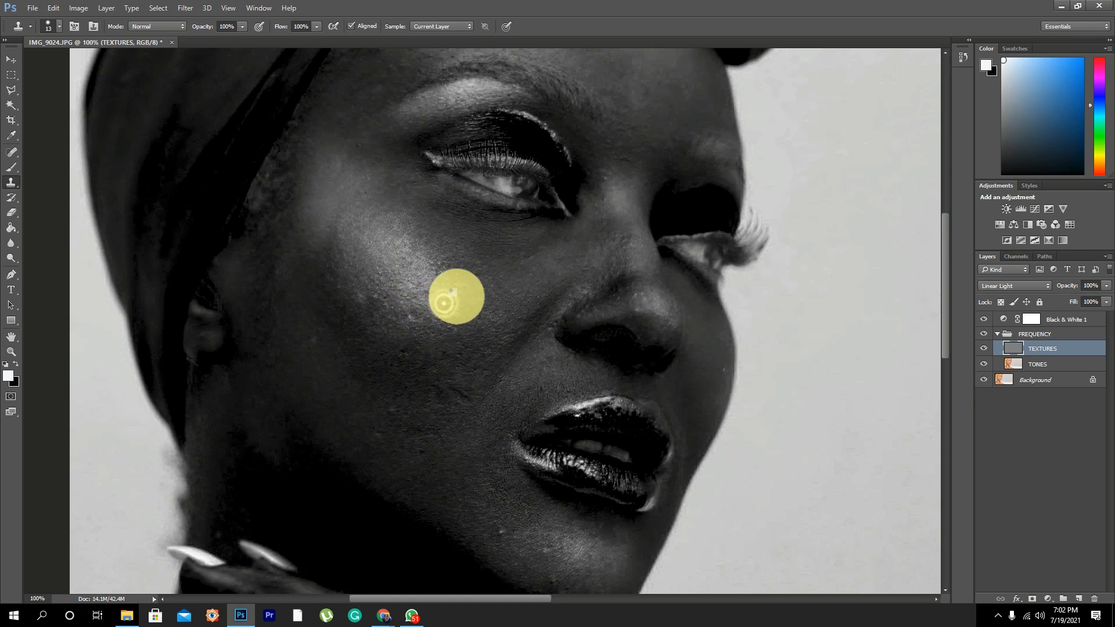
click(463, 306)
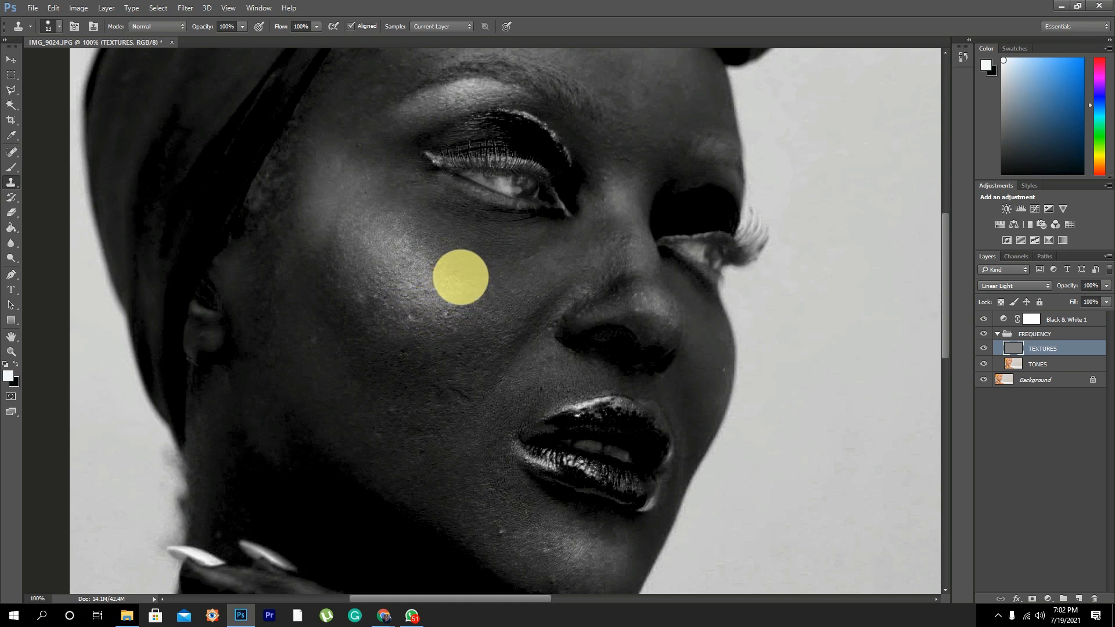
click(474, 252)
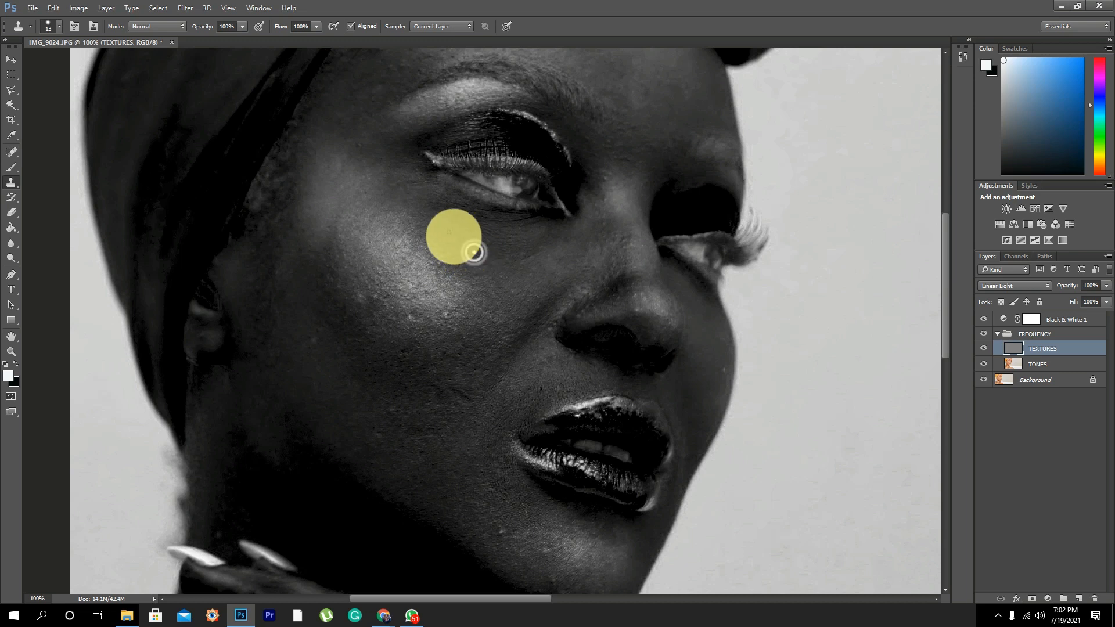
click(515, 227)
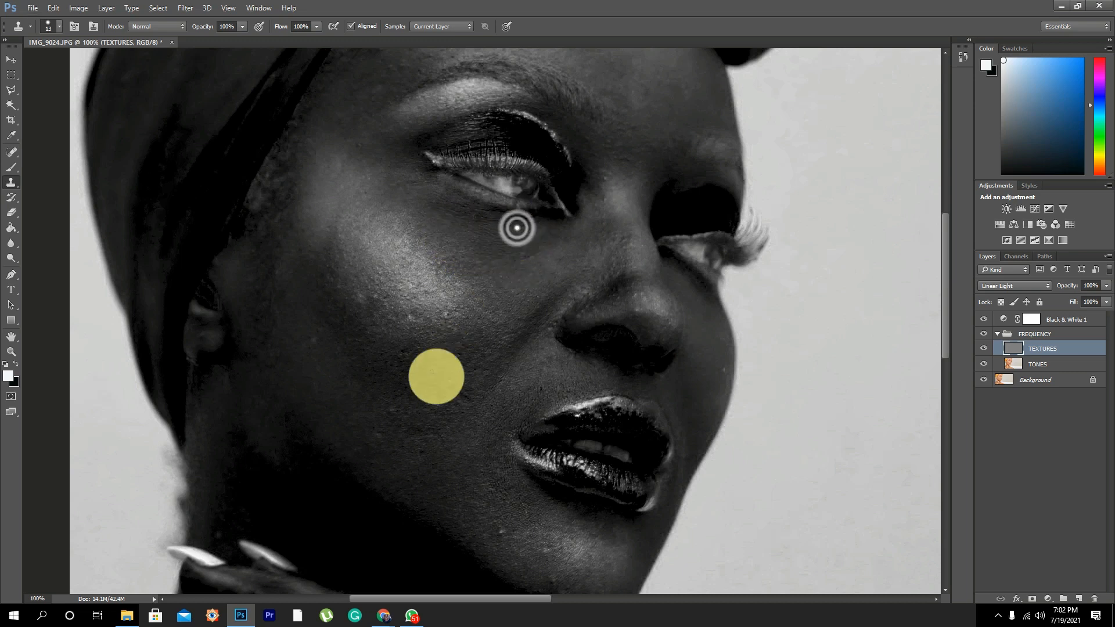
click(451, 367)
click(449, 357)
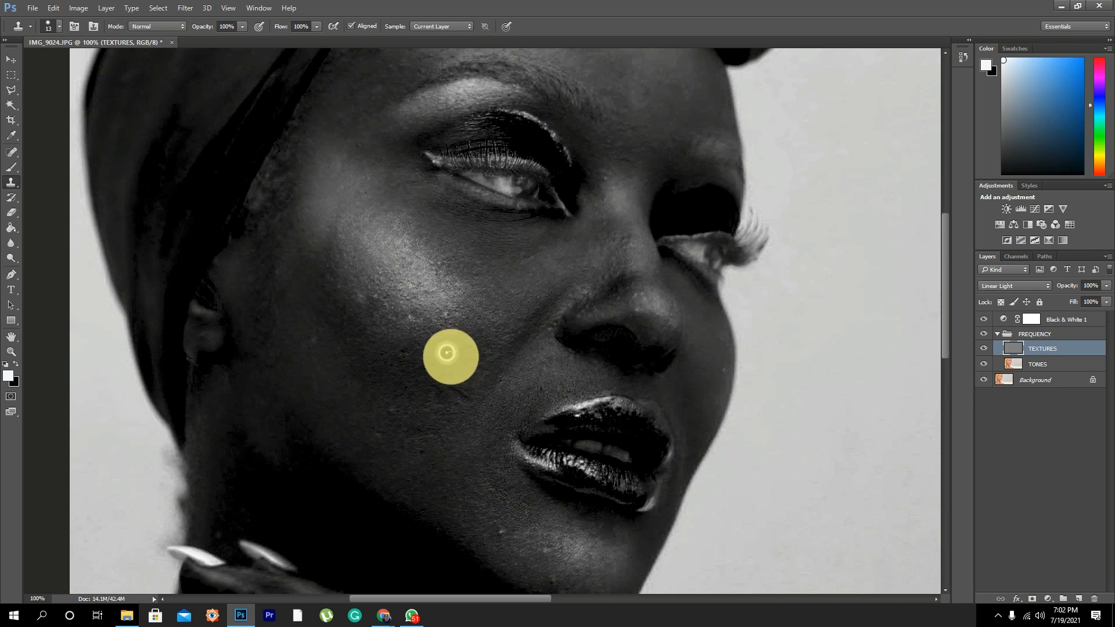
Step: Resample clean texture around the lower cheek and clone away the blemishes towards the jaw and ear
alt+click(443, 347)
alt+click(403, 353)
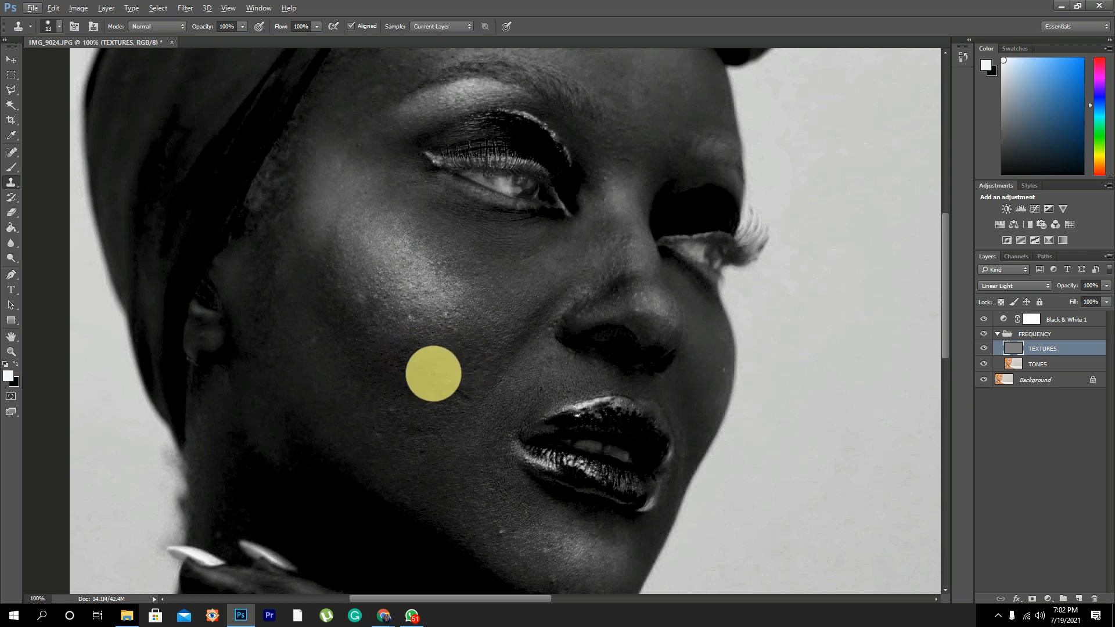
alt+click(461, 381)
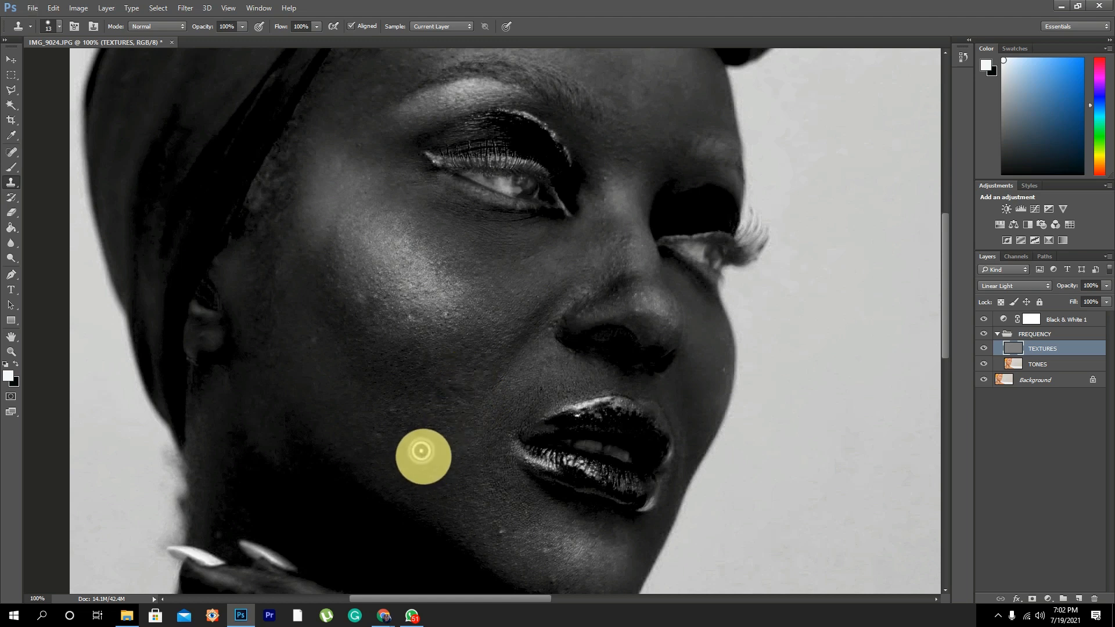
alt+click(423, 435)
alt+click(407, 428)
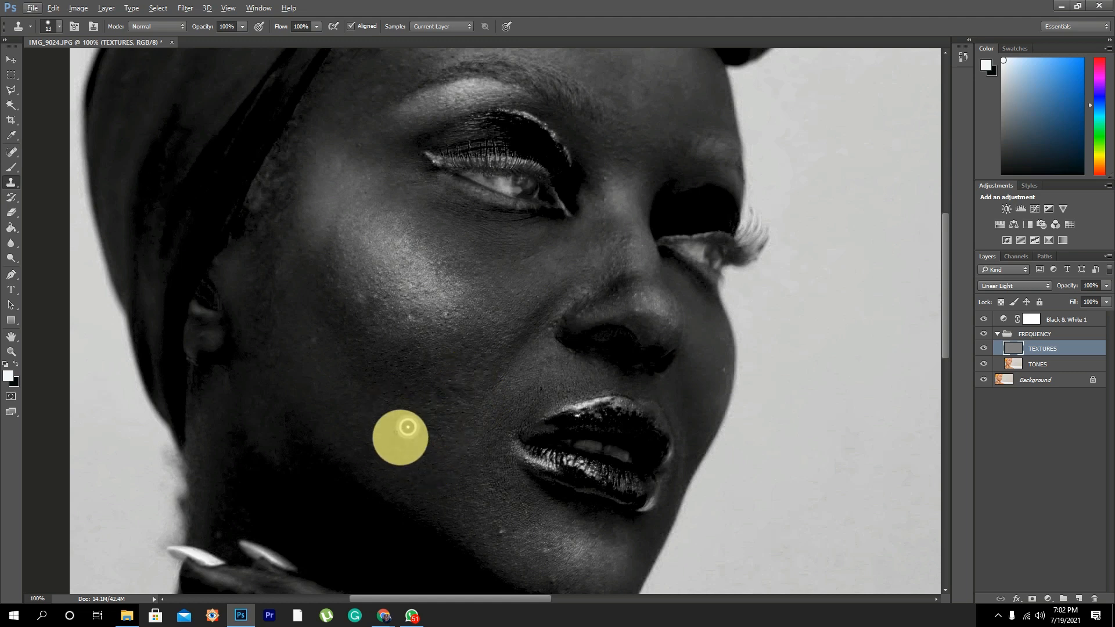
click(393, 430)
click(383, 438)
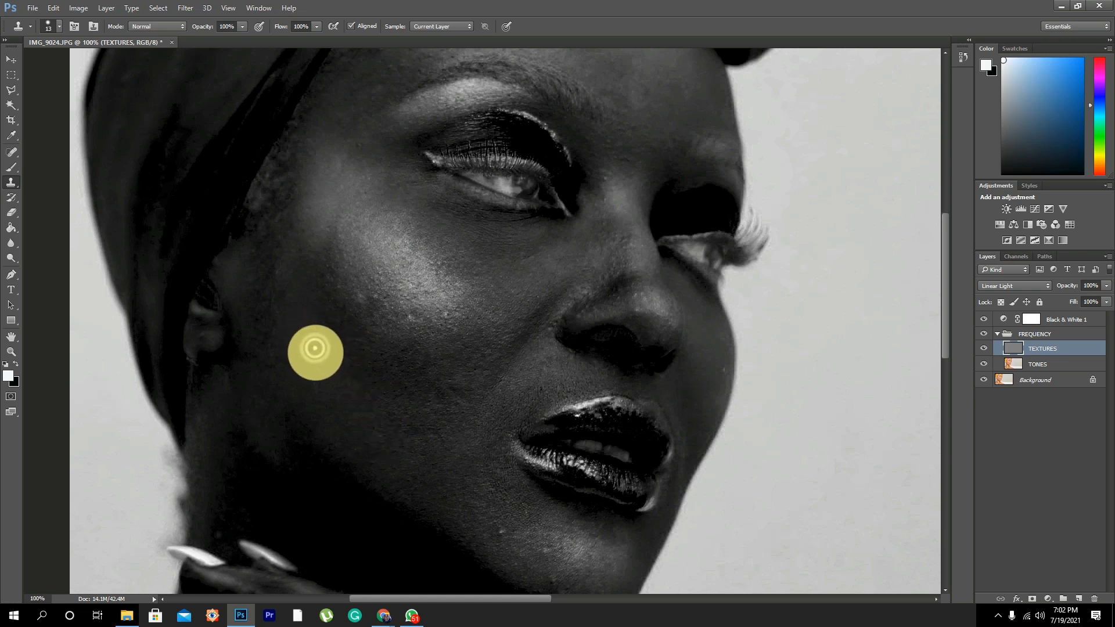
click(308, 346)
Step: Activate the Spot Healing Brush in Content-Aware mode and turn off Sample All Layers
drag(407, 223, 406, 270)
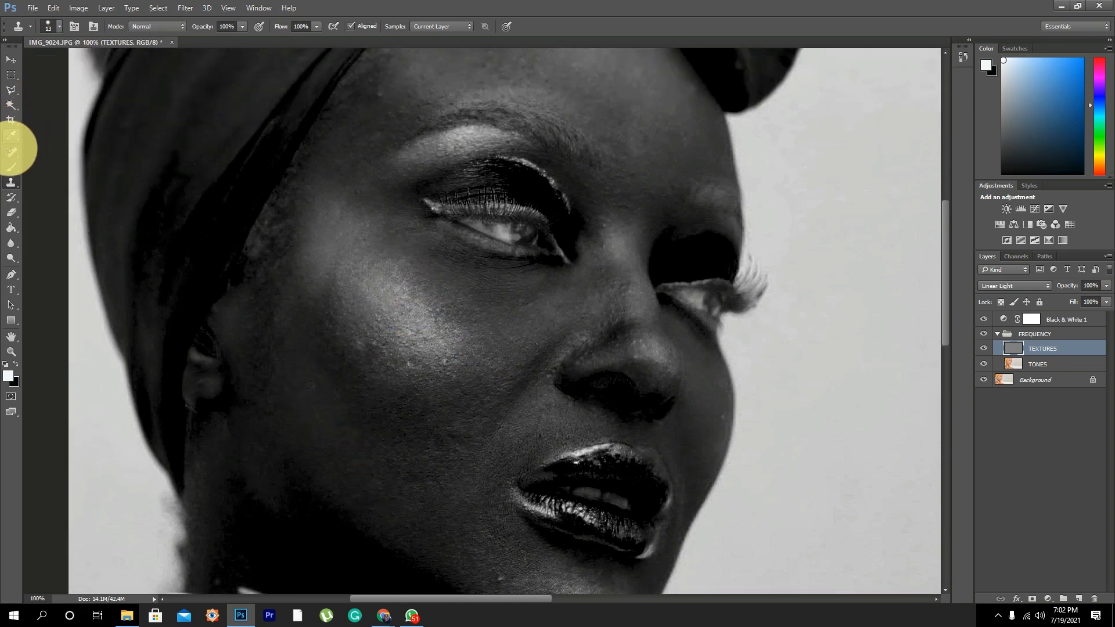
click(12, 151)
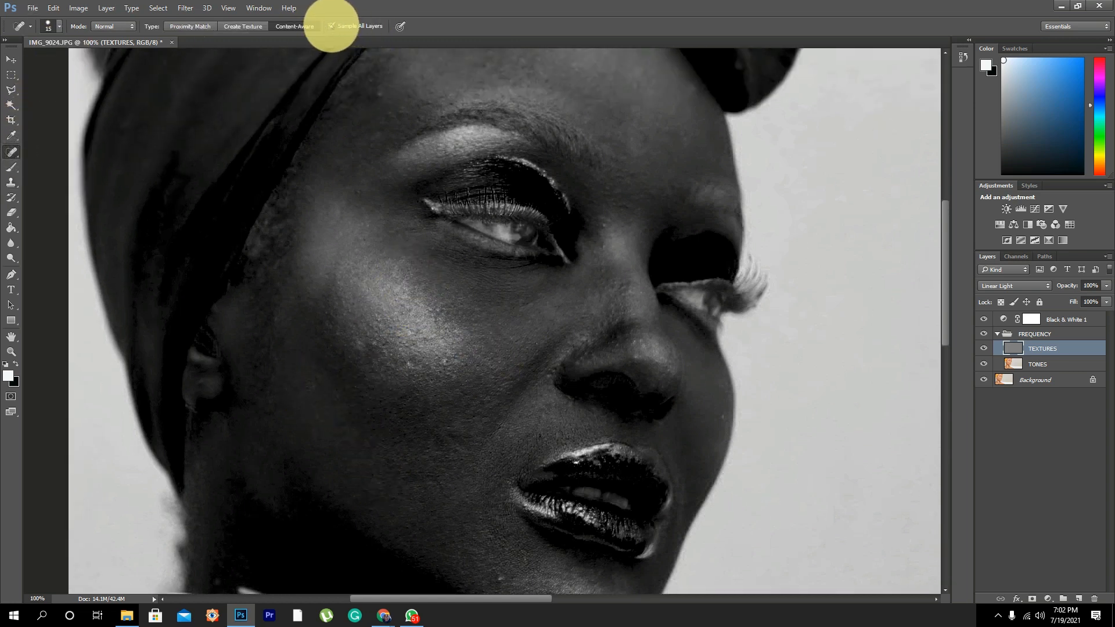
click(366, 224)
click(331, 26)
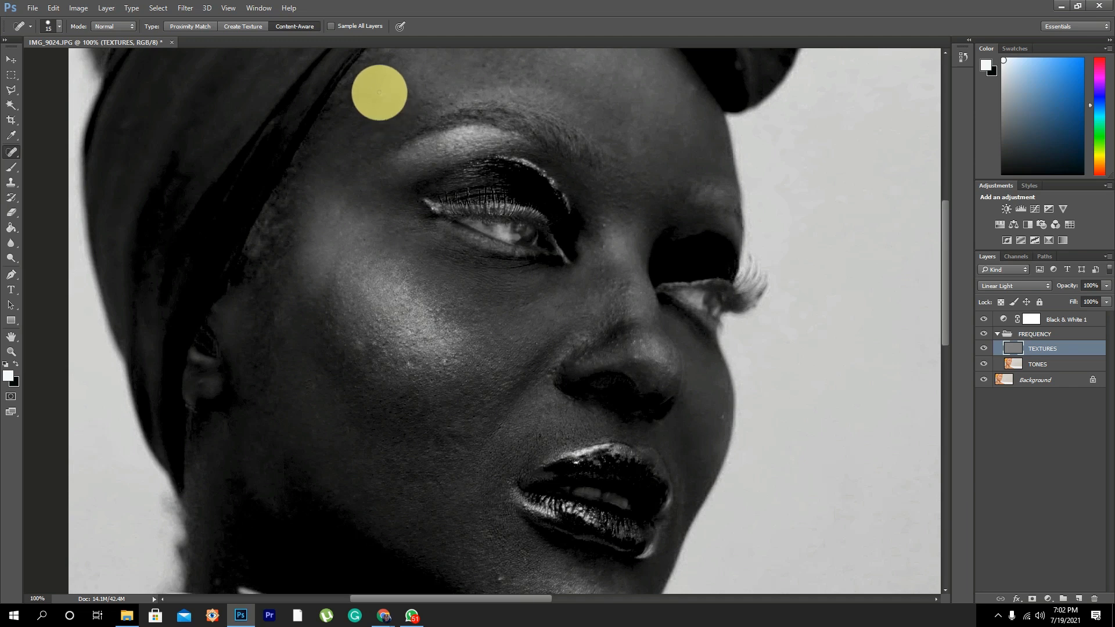
Step: Heal the spots above the outer eyebrow, on the temple and along the headwrap's hairline
click(401, 112)
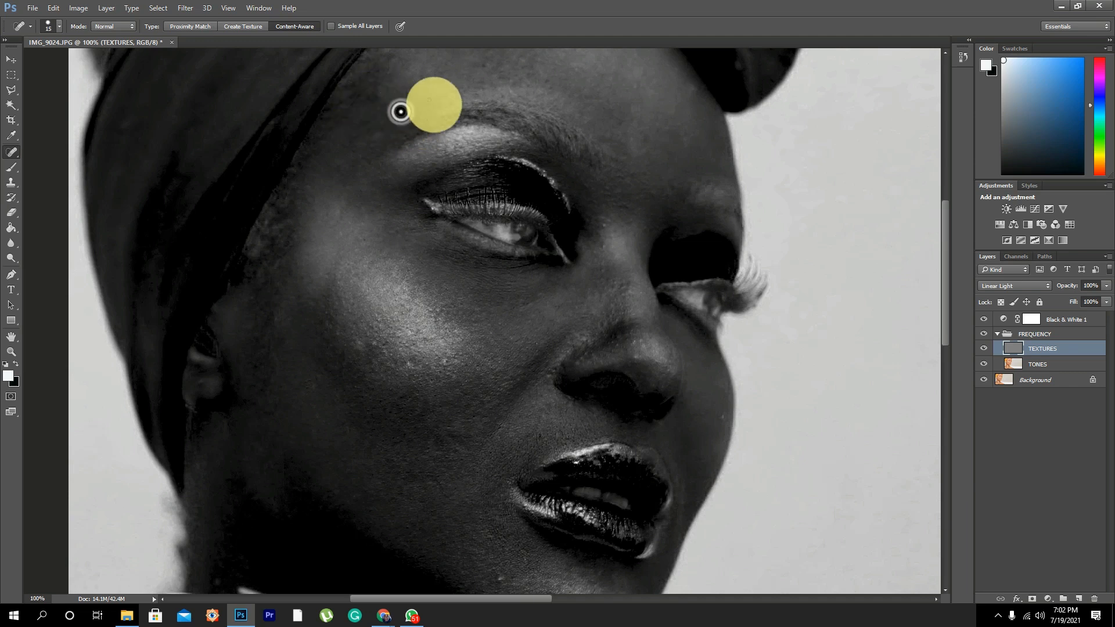
click(419, 116)
click(371, 148)
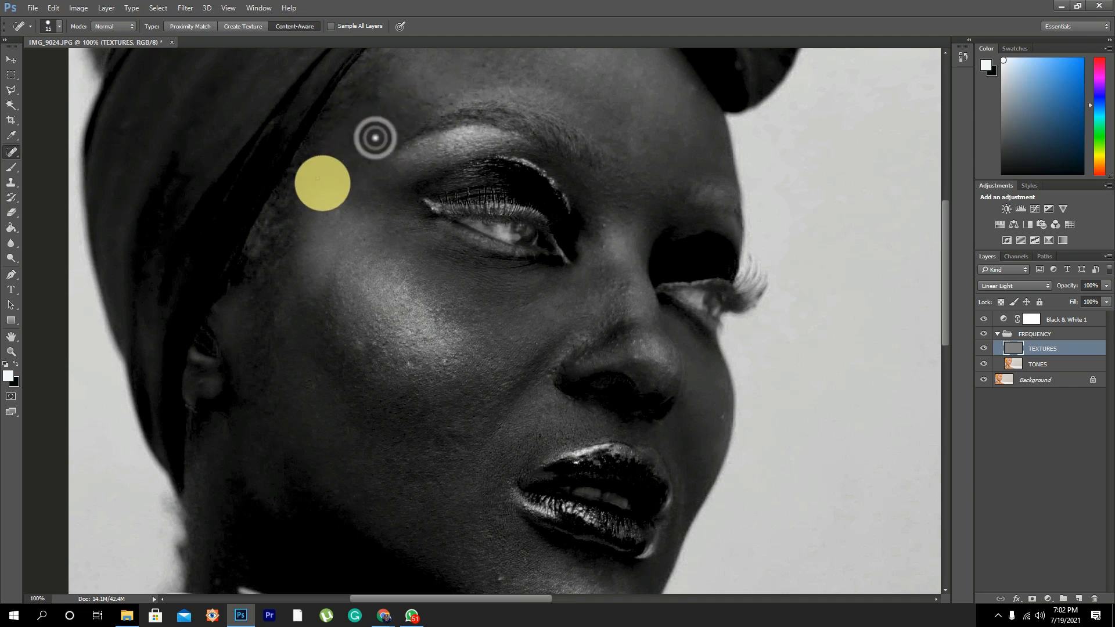
click(304, 187)
click(311, 200)
click(266, 226)
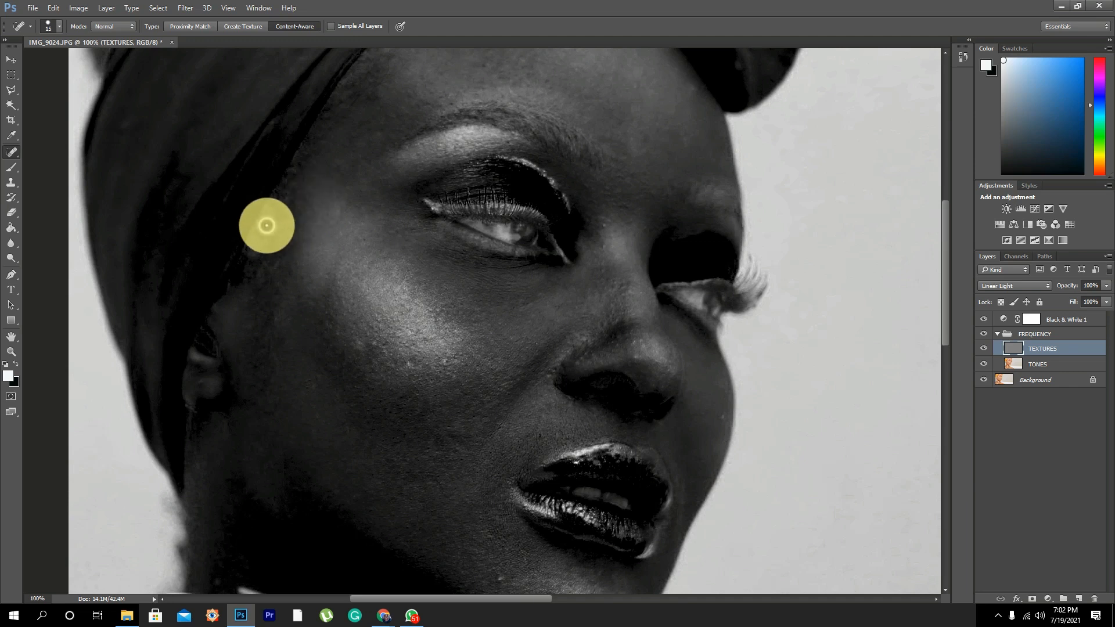
Step: Heal the spots across the cheek, from beside the ear over the highlight to the side of the nose
click(249, 298)
click(279, 326)
click(337, 330)
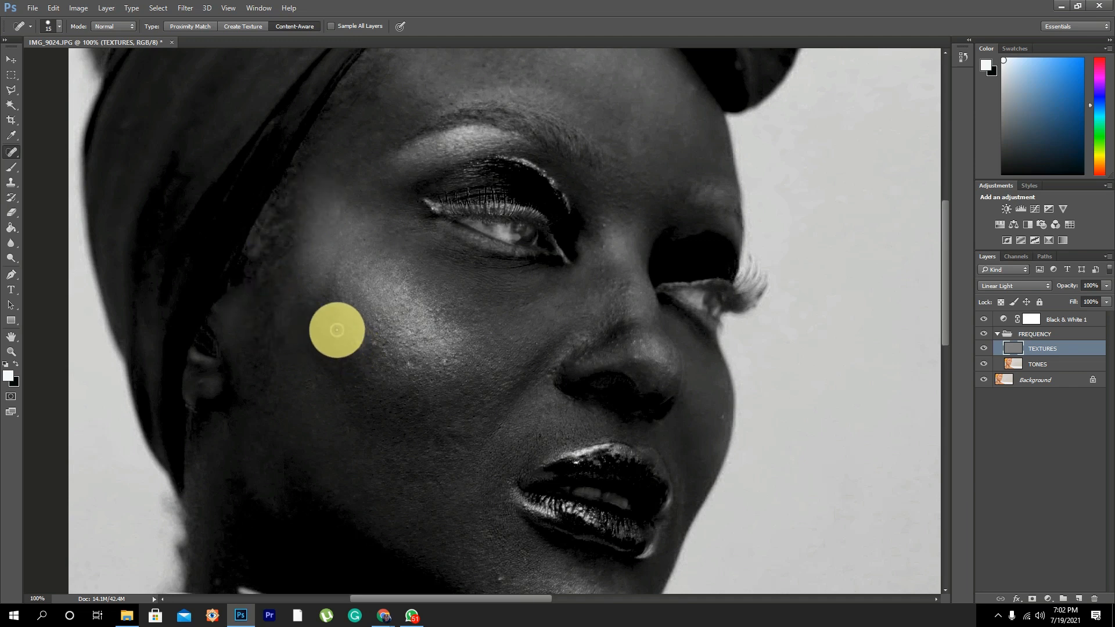
click(410, 363)
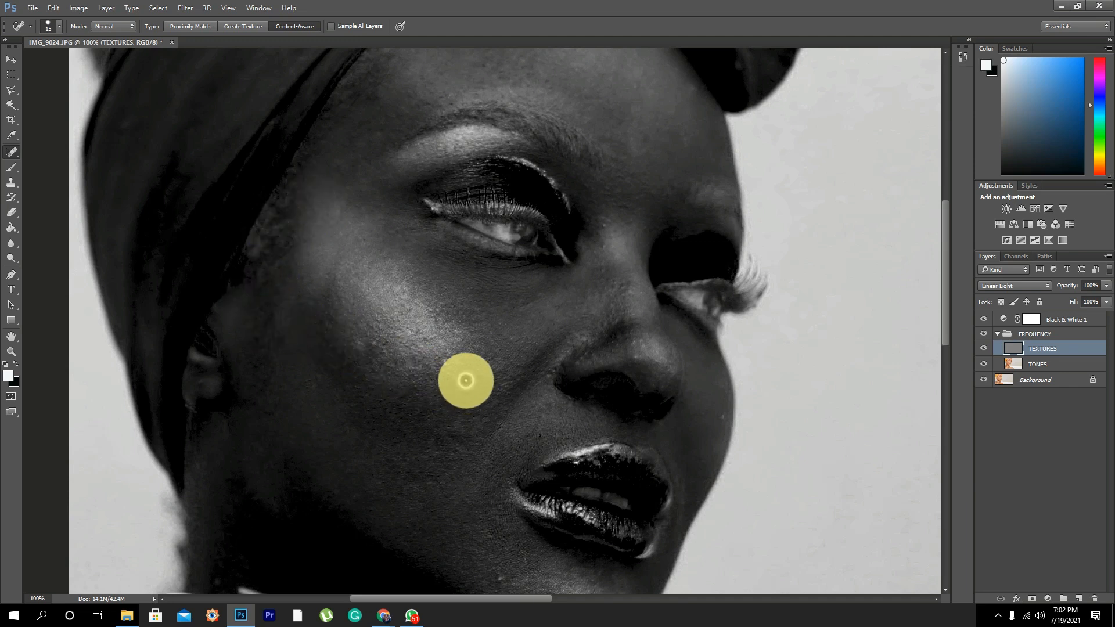
click(496, 360)
click(534, 340)
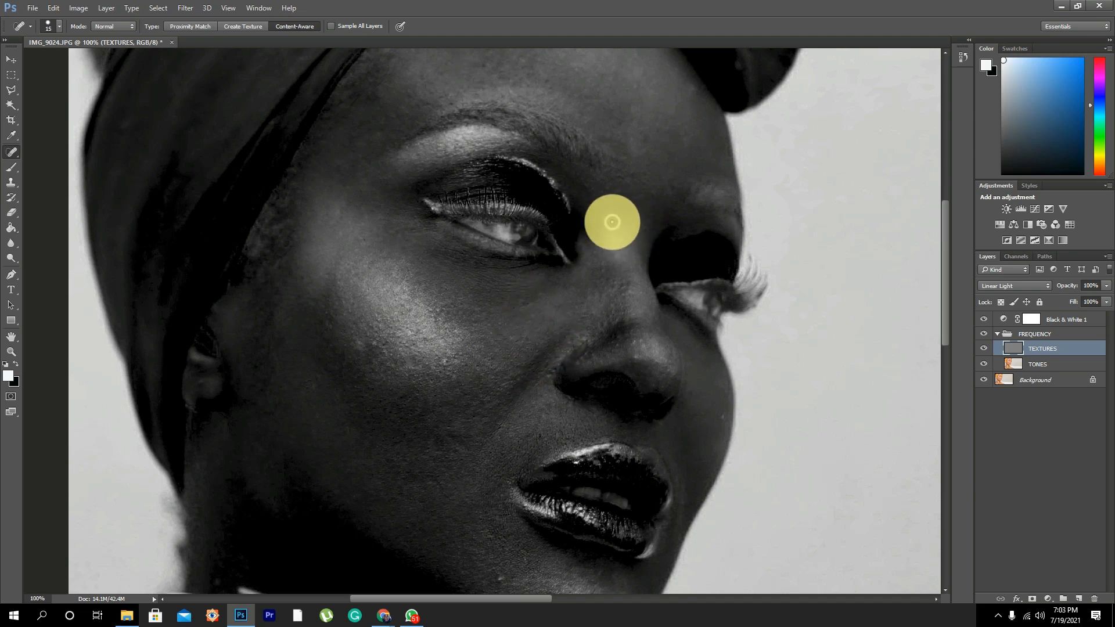
Step: Heal the small spots between the eyebrows and on the nose
click(581, 185)
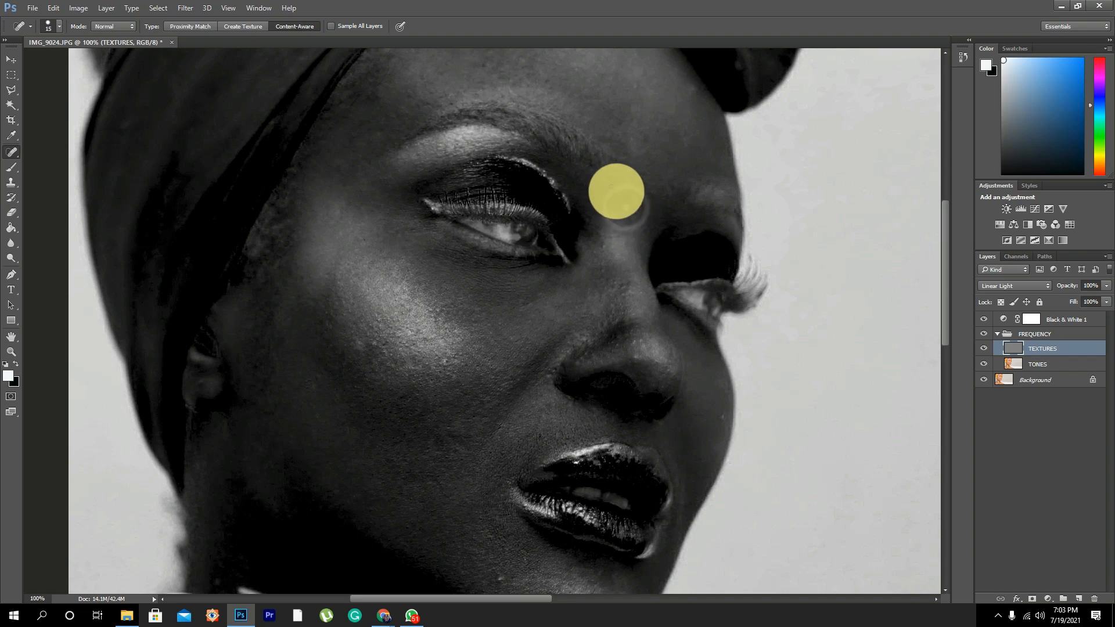
click(608, 186)
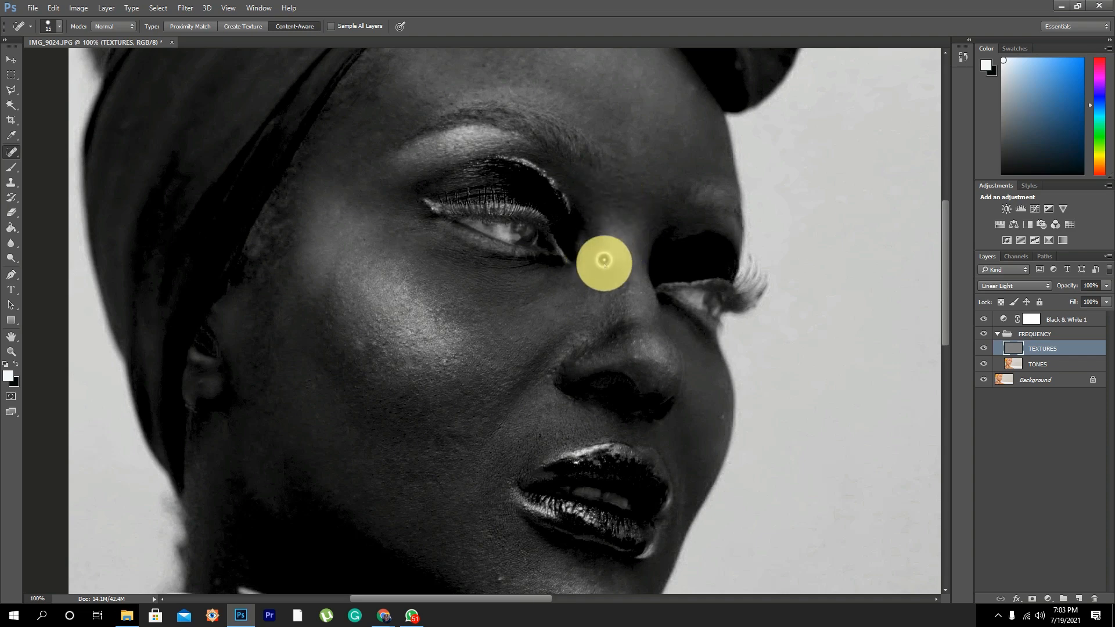
click(670, 351)
Step: Heal the blemishes on the chin and around the corner of the mouth
drag(671, 351, 618, 206)
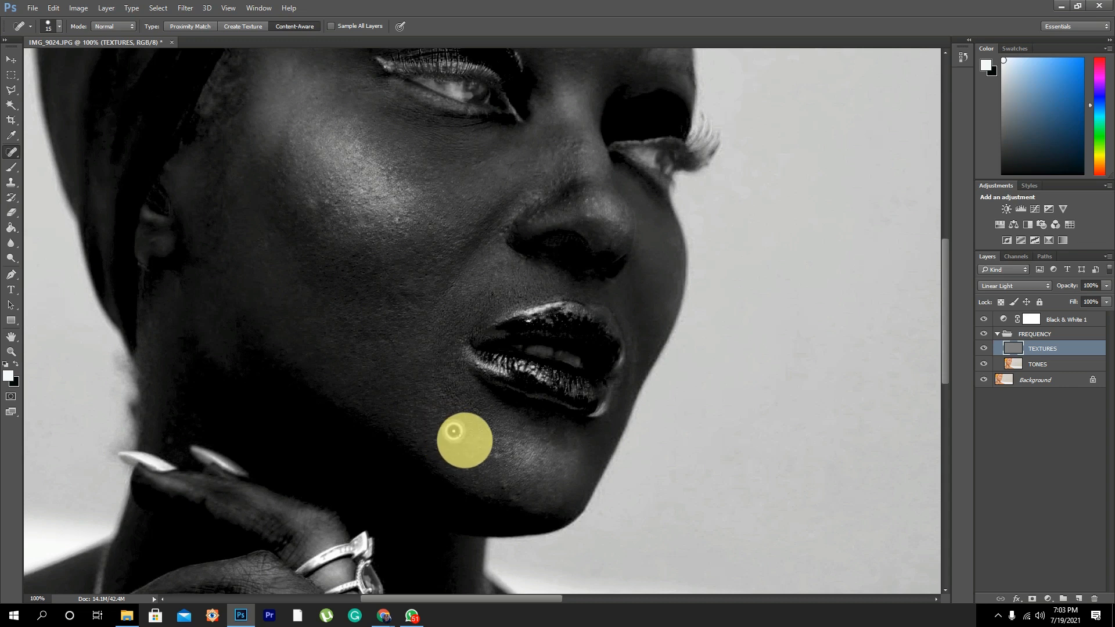
click(457, 460)
click(472, 477)
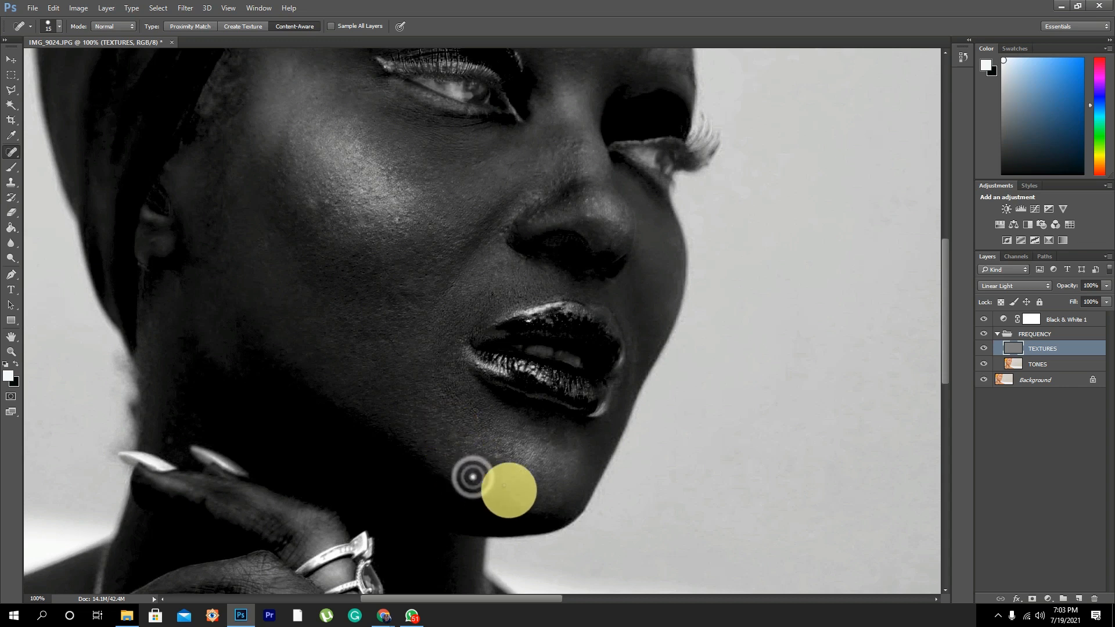
click(503, 486)
click(461, 337)
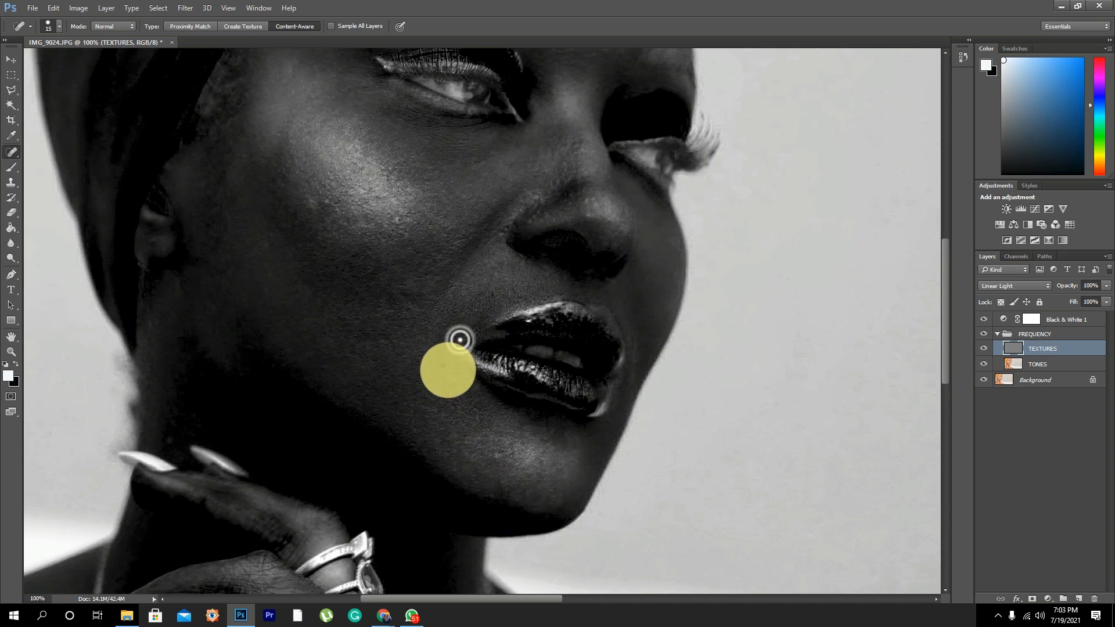
click(429, 371)
Step: Heal the texture spots on the side of the nose, the nostril and the nose tip
drag(485, 351, 477, 405)
click(464, 350)
click(485, 348)
drag(498, 333, 445, 403)
click(468, 357)
click(508, 326)
click(499, 326)
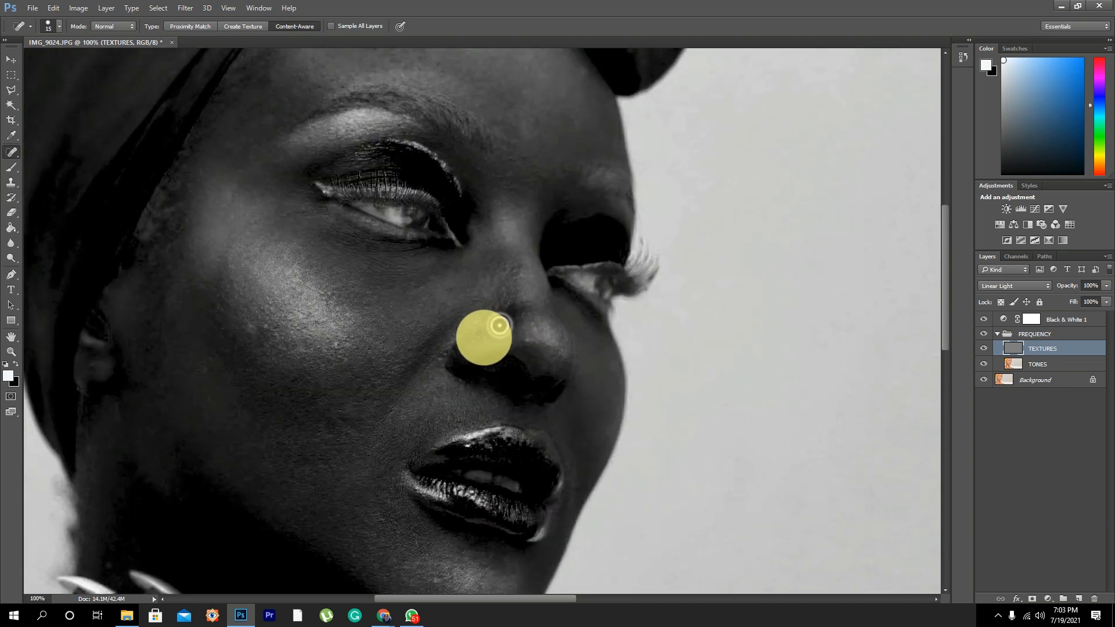
click(487, 340)
click(469, 346)
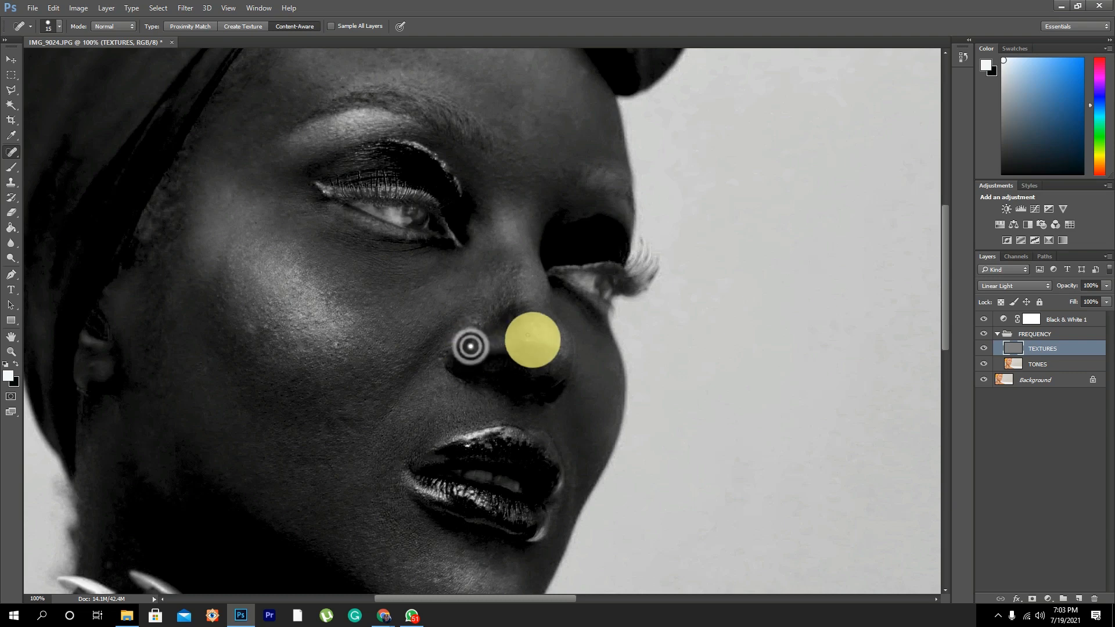
click(529, 340)
click(448, 357)
Step: Heal the fine lines and spots directly beneath the eye nearest the ear
drag(468, 221, 461, 328)
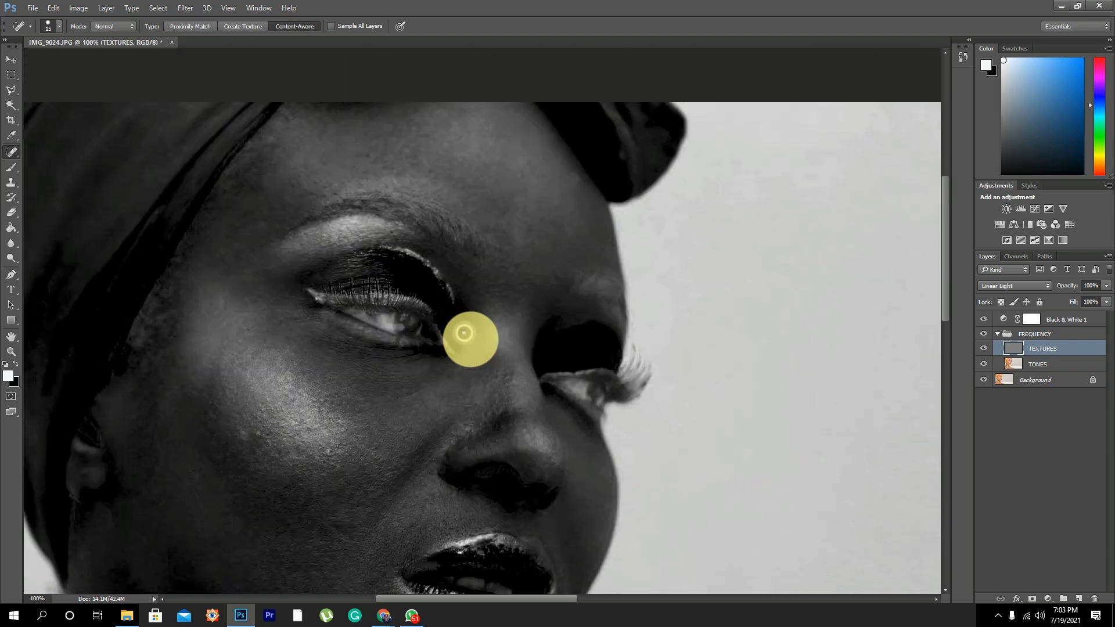
drag(409, 300, 447, 312)
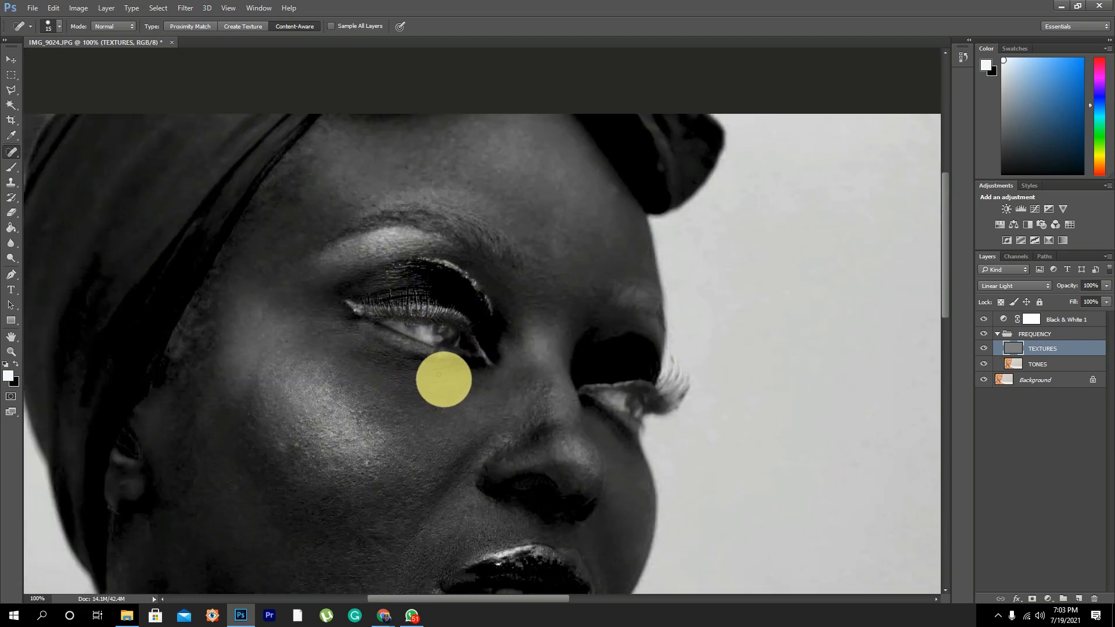
click(438, 367)
click(447, 373)
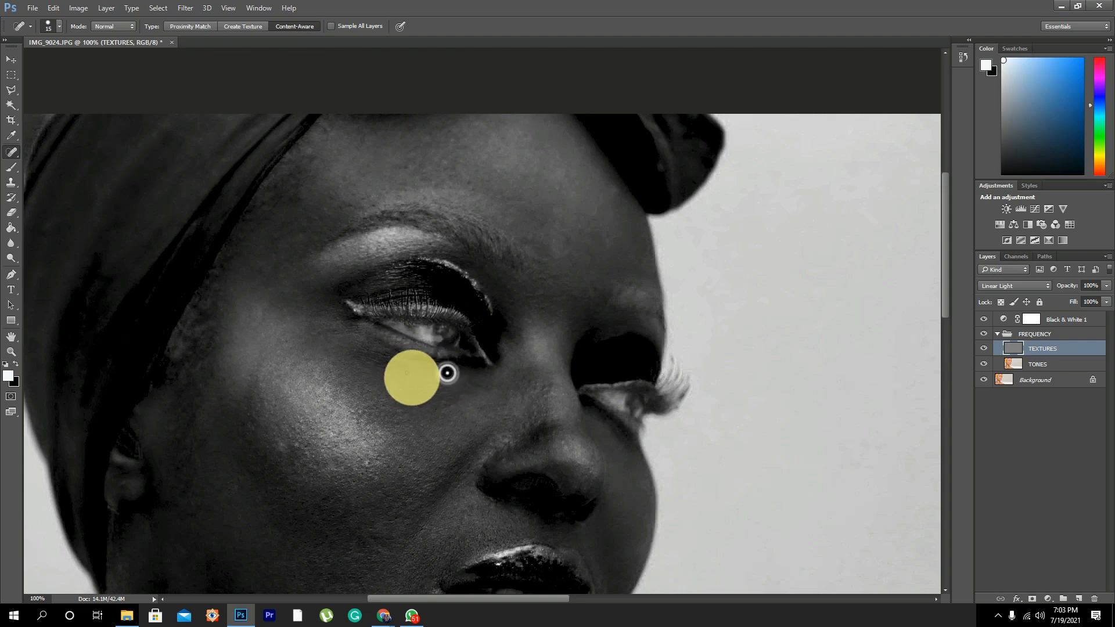
click(395, 366)
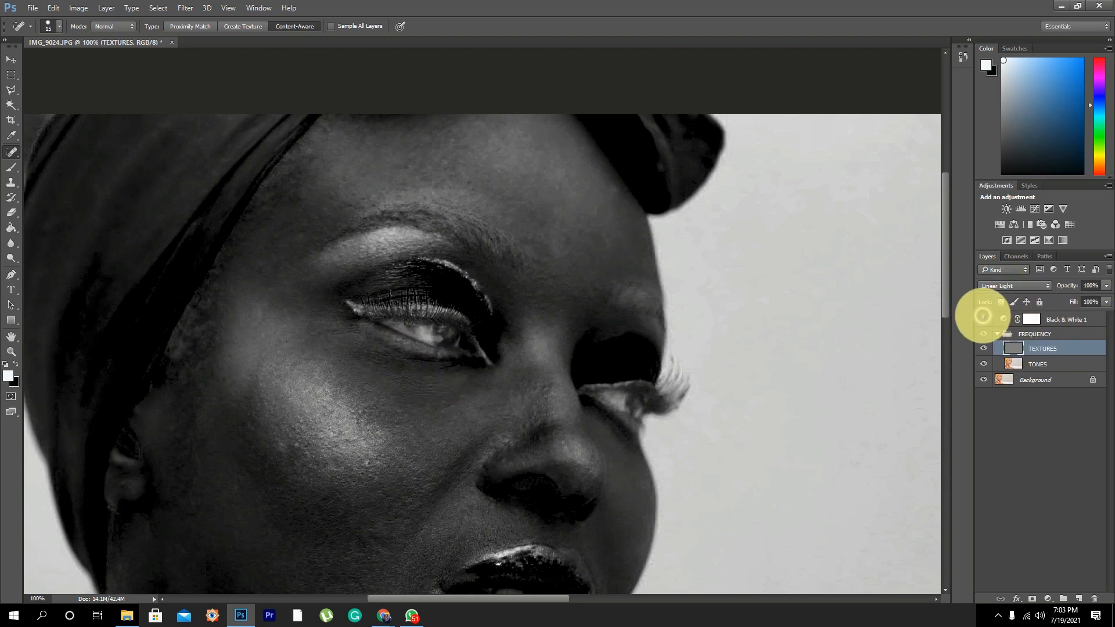
Step: Hide the Black & White 1 adjustment layer and heal a spot under the eye on the colour image
click(982, 318)
click(983, 319)
click(983, 318)
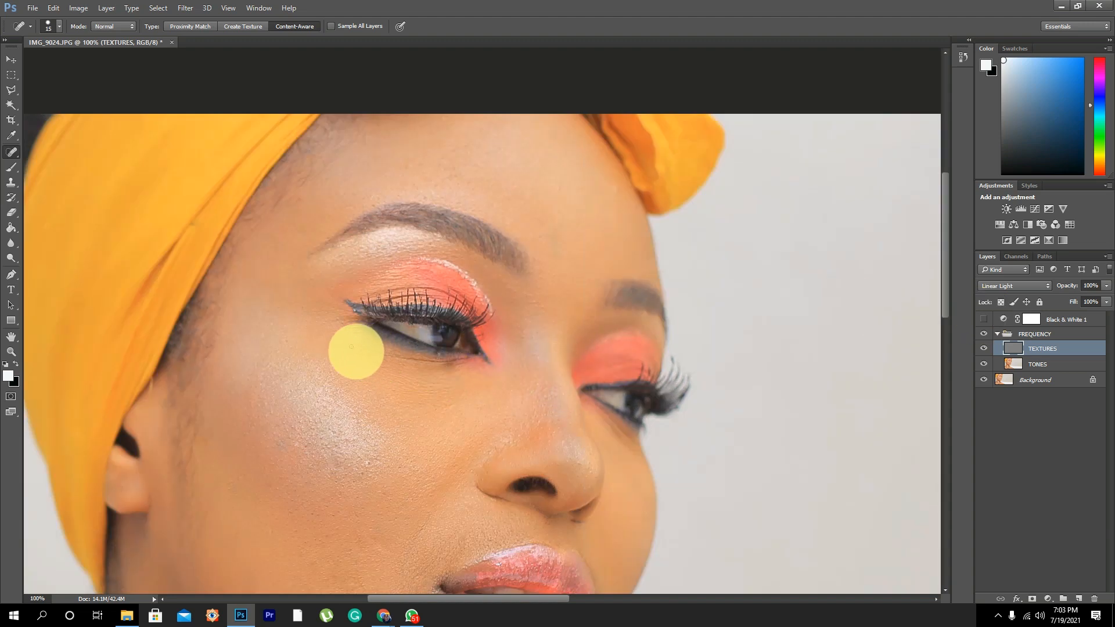
click(390, 358)
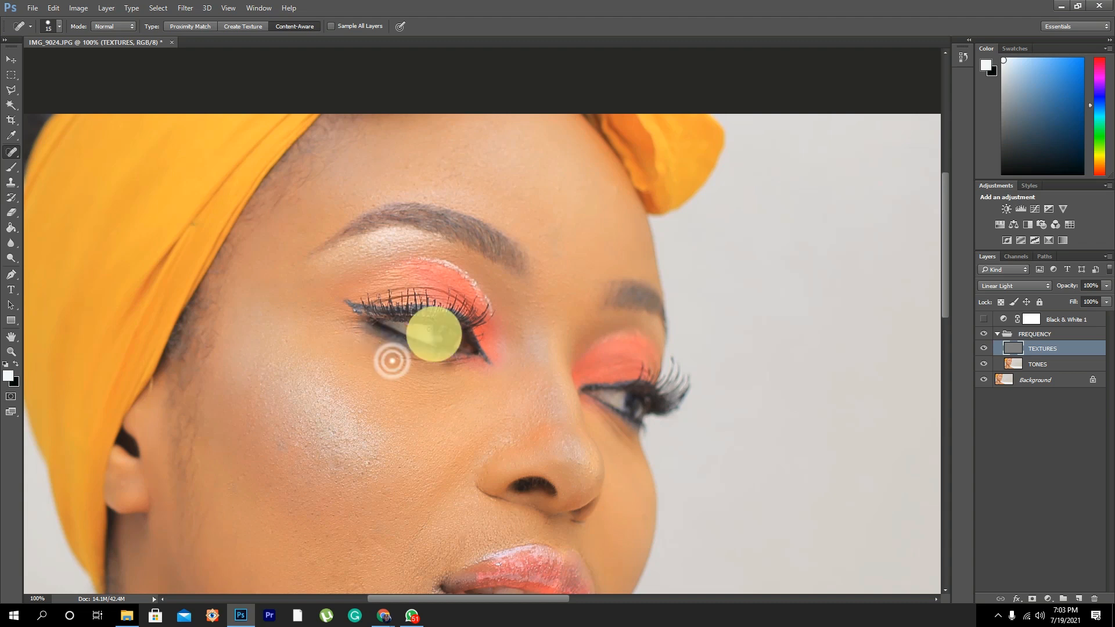
Step: Try to sample a healing source near the mouth, cancel the notice and heal a spot on the upper lip
drag(504, 353, 614, 273)
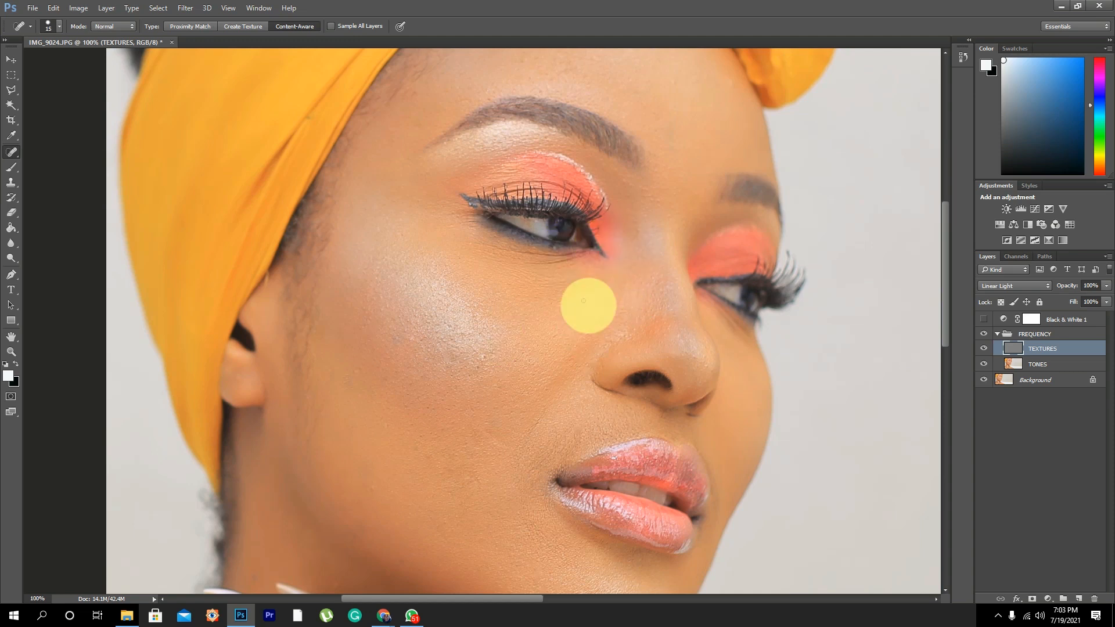
alt+click(556, 423)
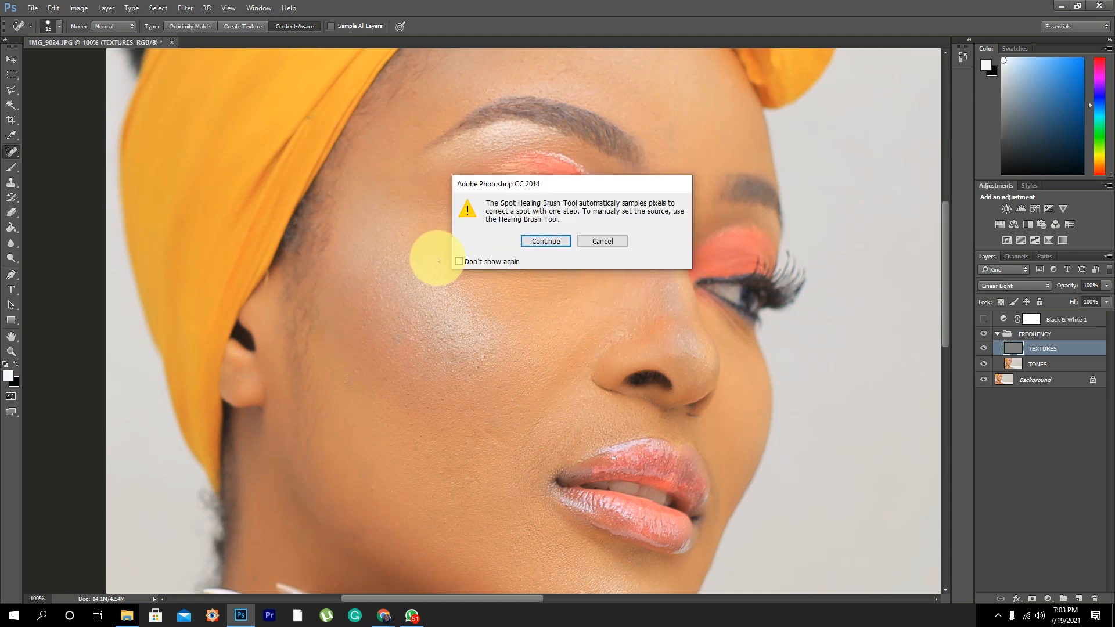
click(596, 240)
mouse_move(541, 411)
mouse_down()
mouse_move(519, 447)
mouse_move(436, 331)
mouse_up()
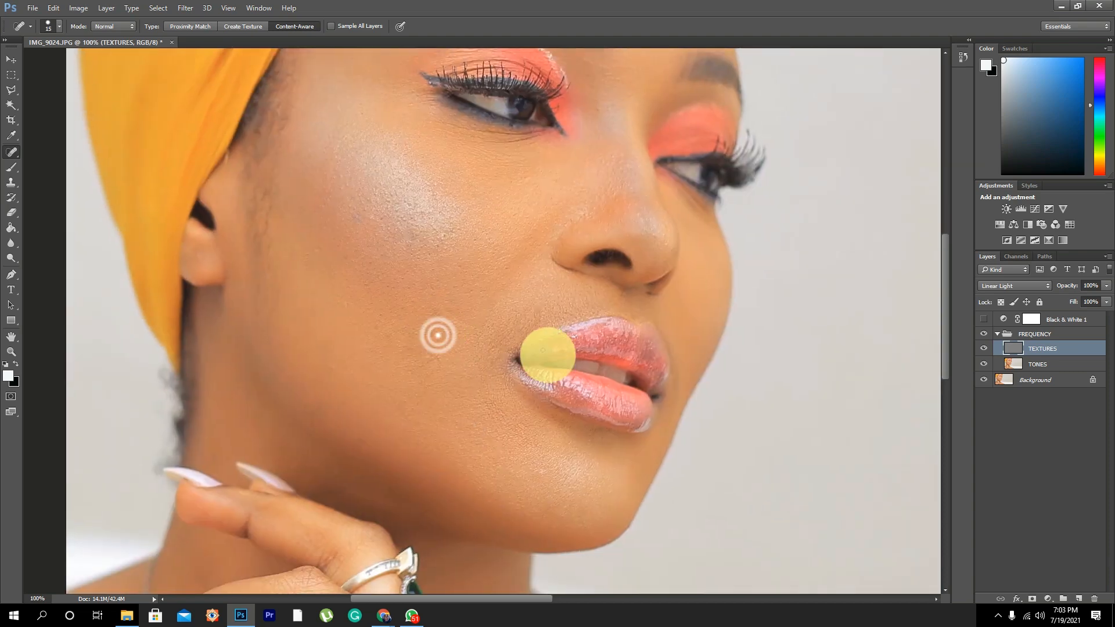
click(573, 337)
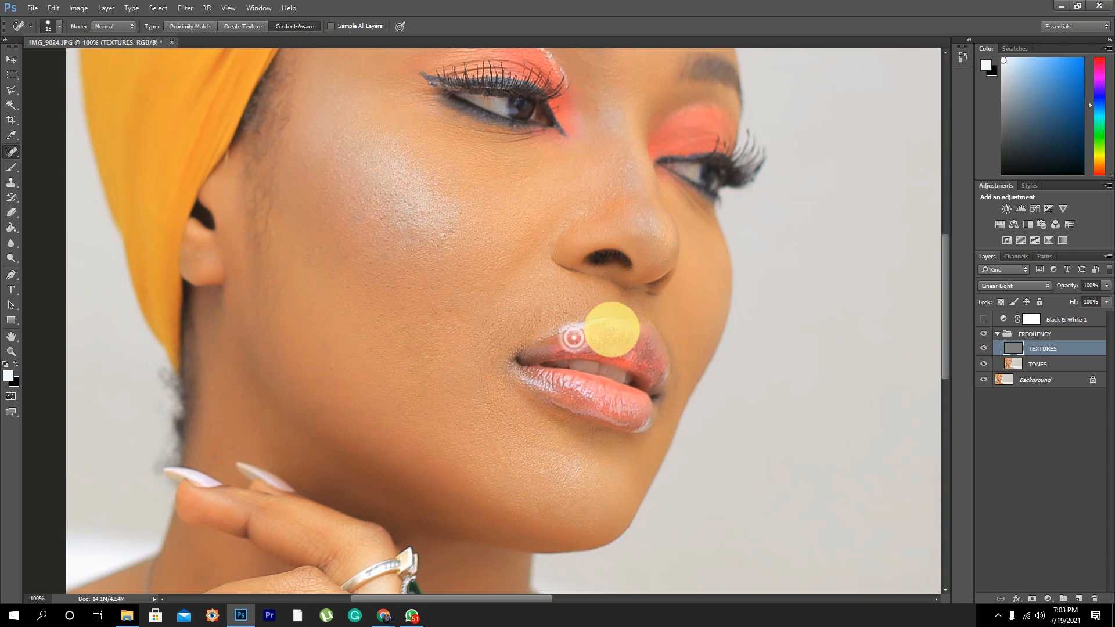
Step: Heal the remaining texture spots on and around the cheek highlight beneath the eye nearest the ear
mouse_move(468, 308)
mouse_down()
mouse_move(490, 313)
mouse_move(479, 321)
mouse_up()
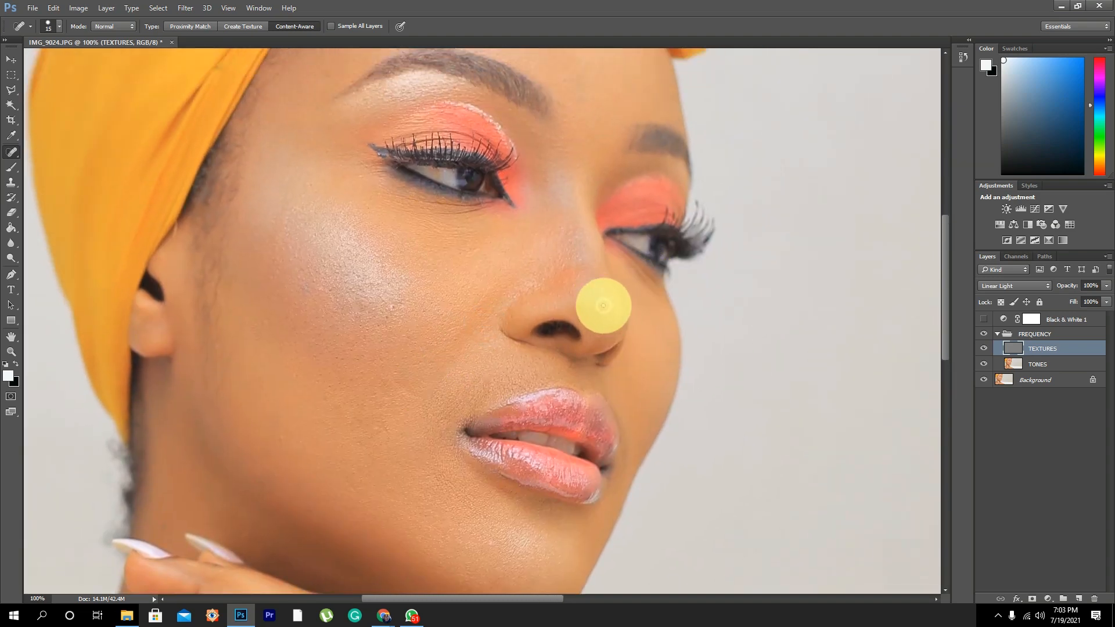
scroll(567, 325, up, 5)
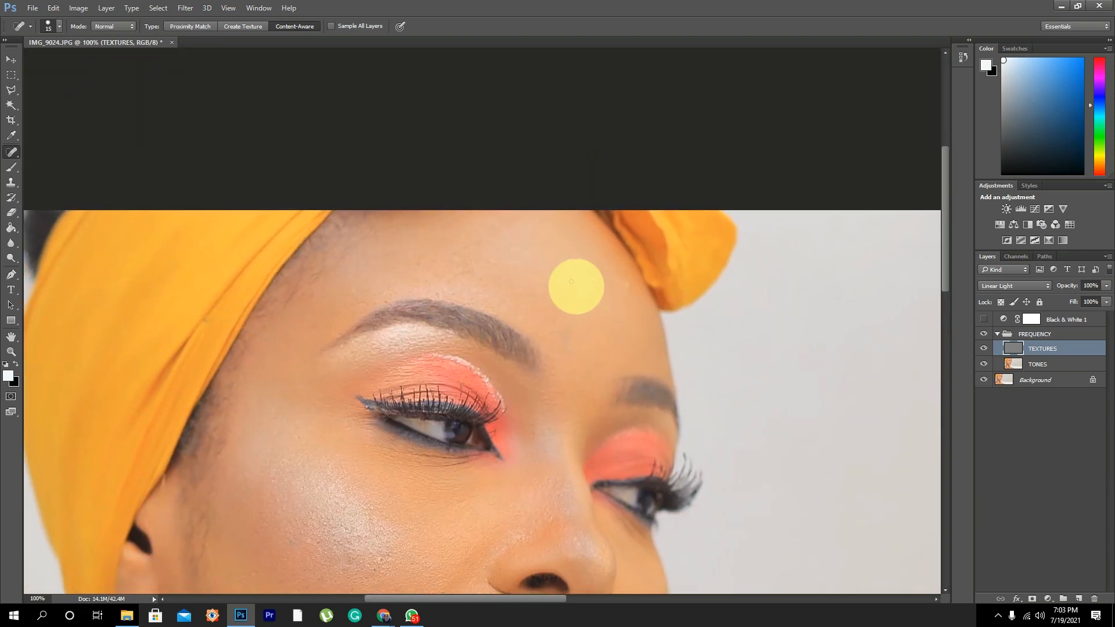
scroll(418, 313, down, 3)
scroll(418, 313, left, 3)
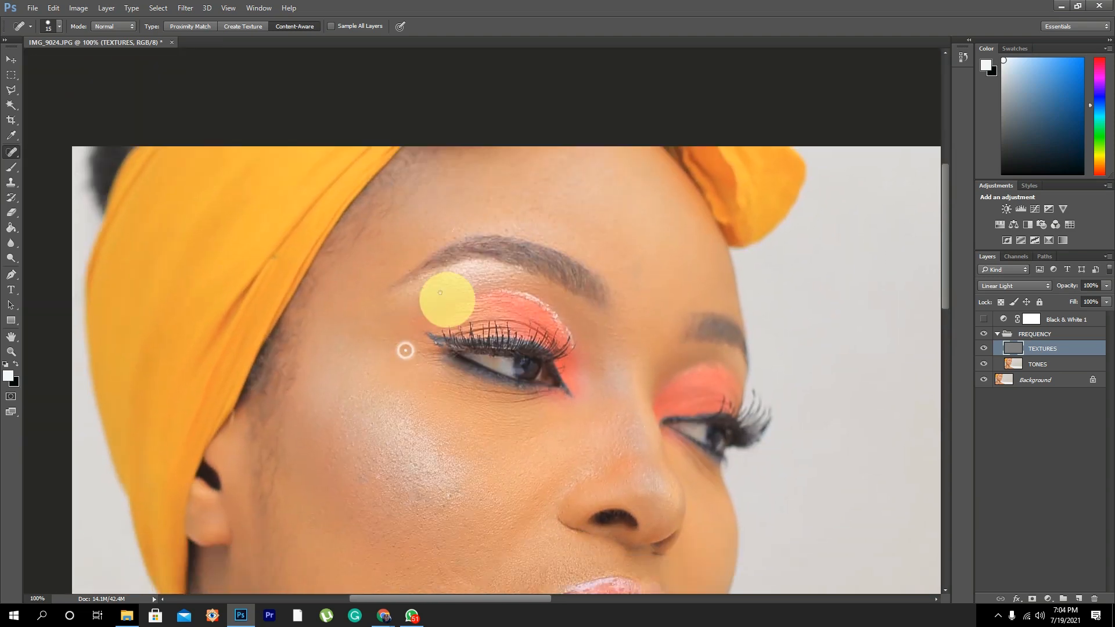
drag(410, 313, 416, 294)
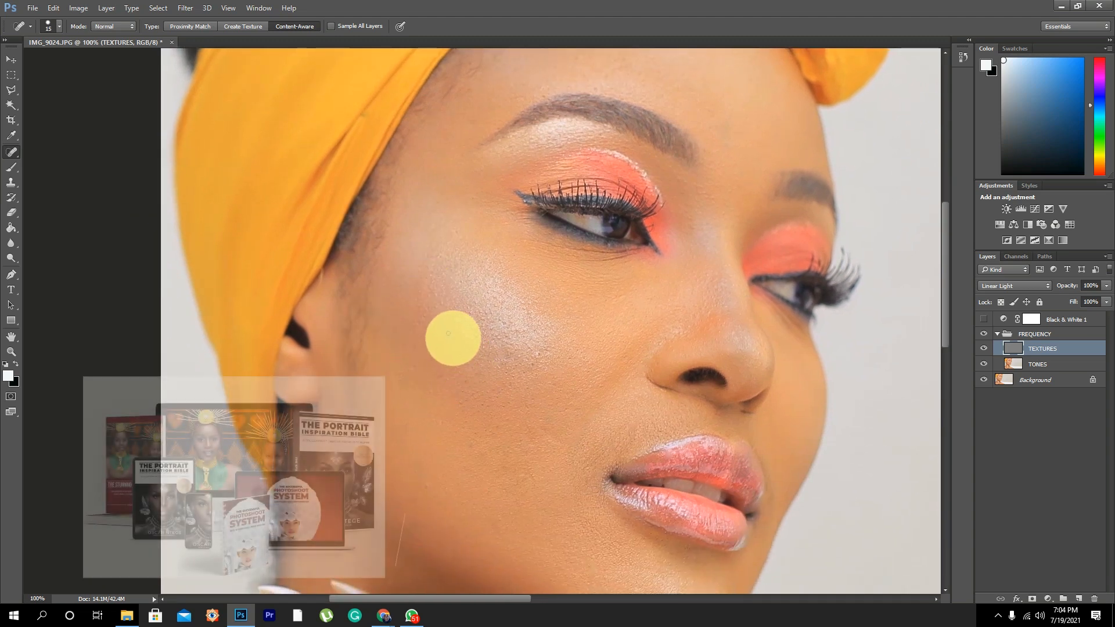
click(447, 333)
click(479, 333)
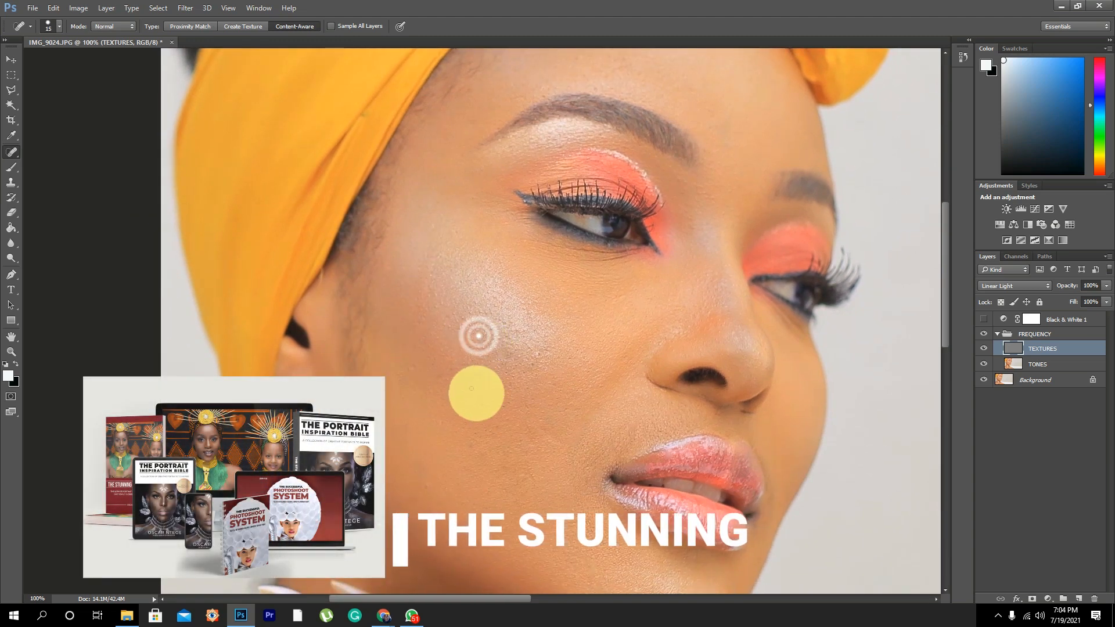
click(539, 352)
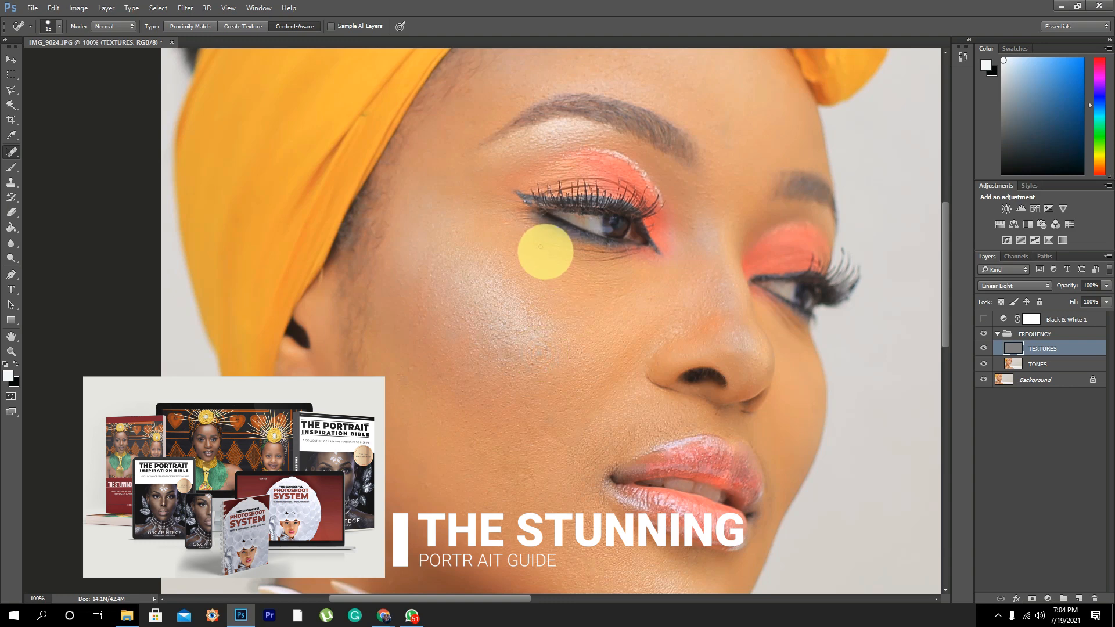
click(417, 327)
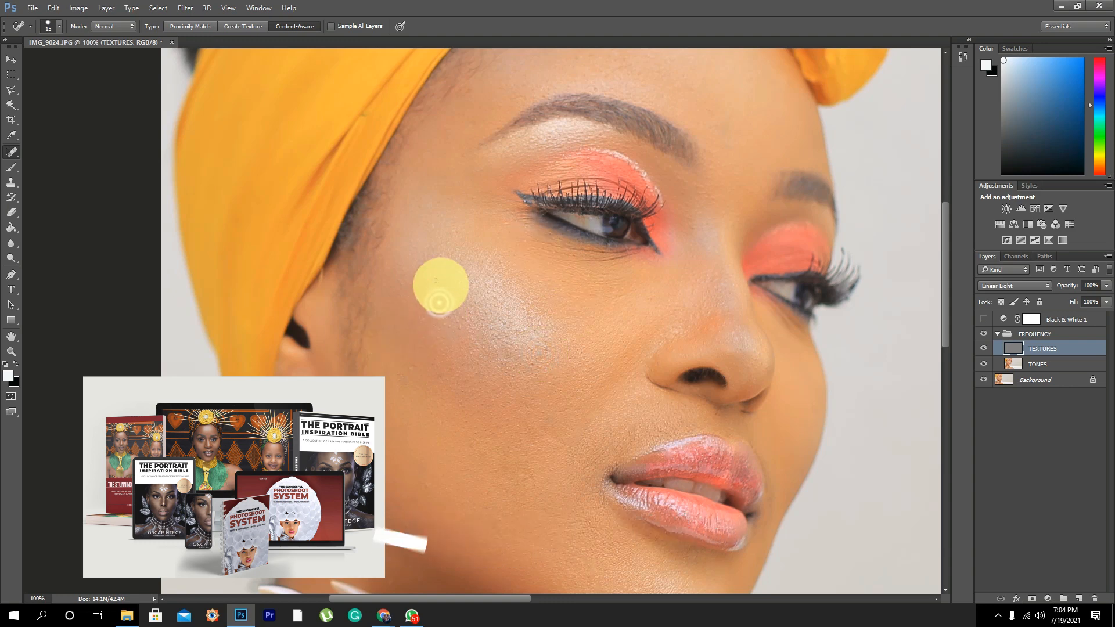
click(431, 275)
click(421, 266)
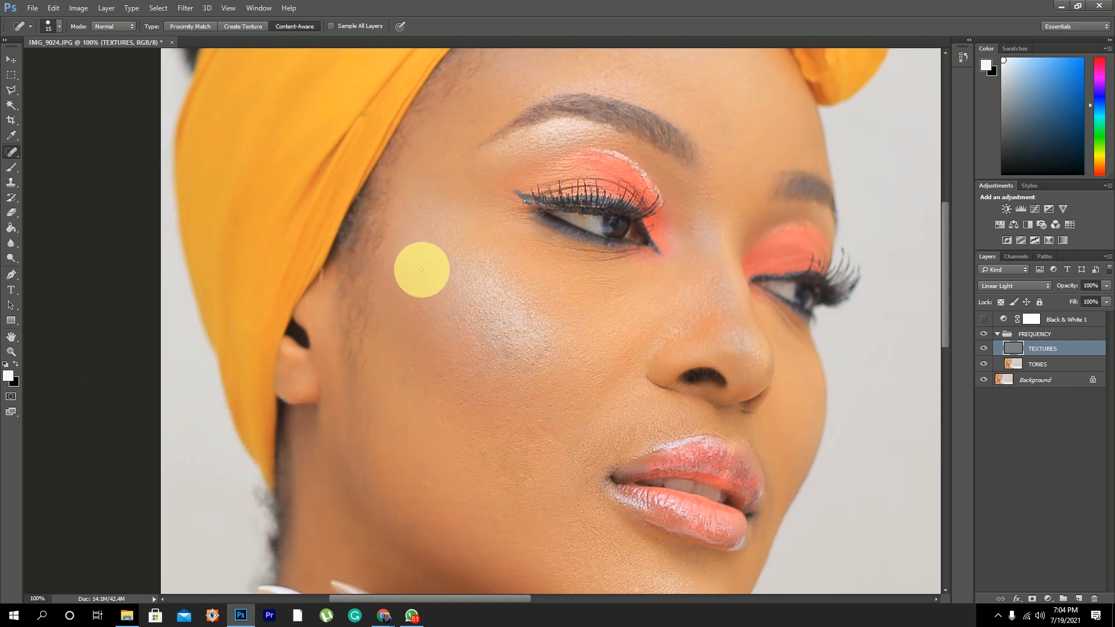
Step: Heal the spots on the cheek beside the ear and the fine mark just above the ear opening
drag(390, 430, 423, 309)
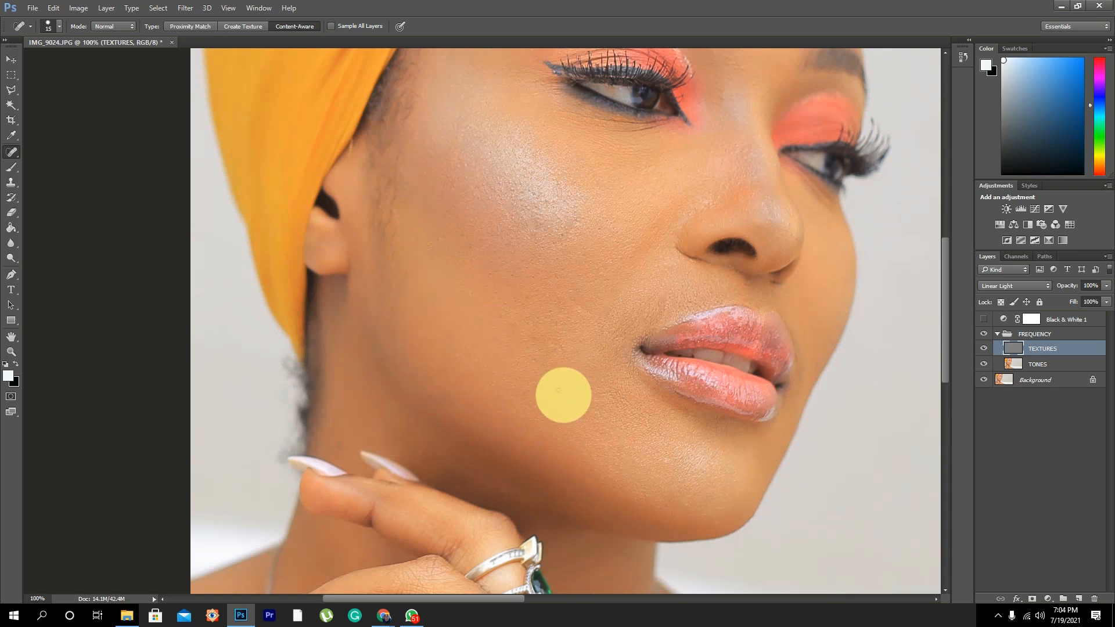
click(419, 287)
click(406, 289)
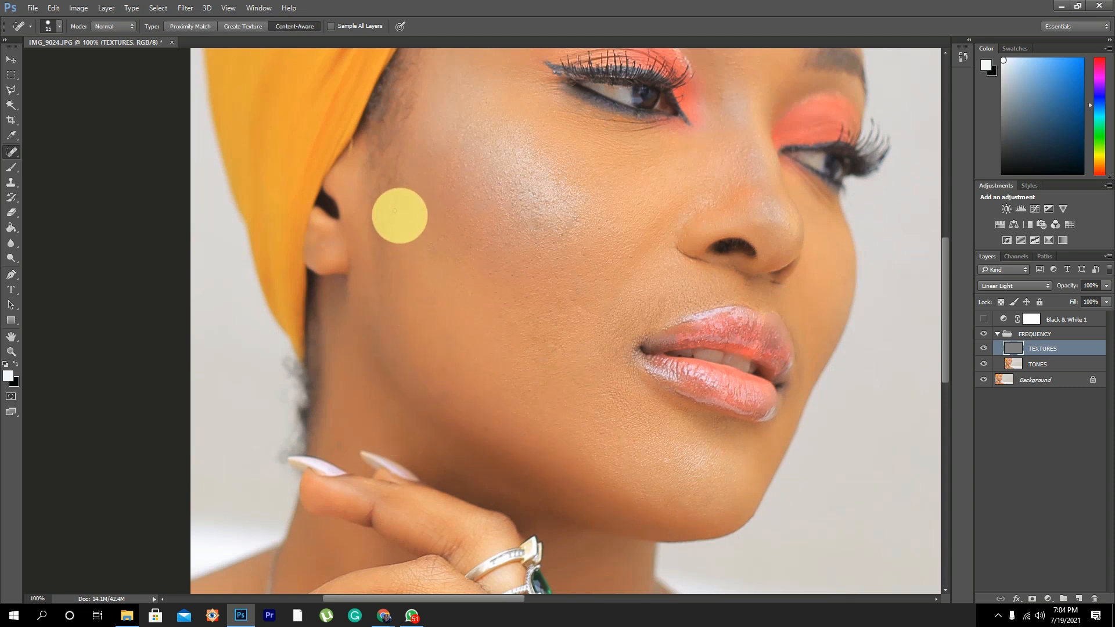
click(393, 214)
drag(420, 149, 415, 239)
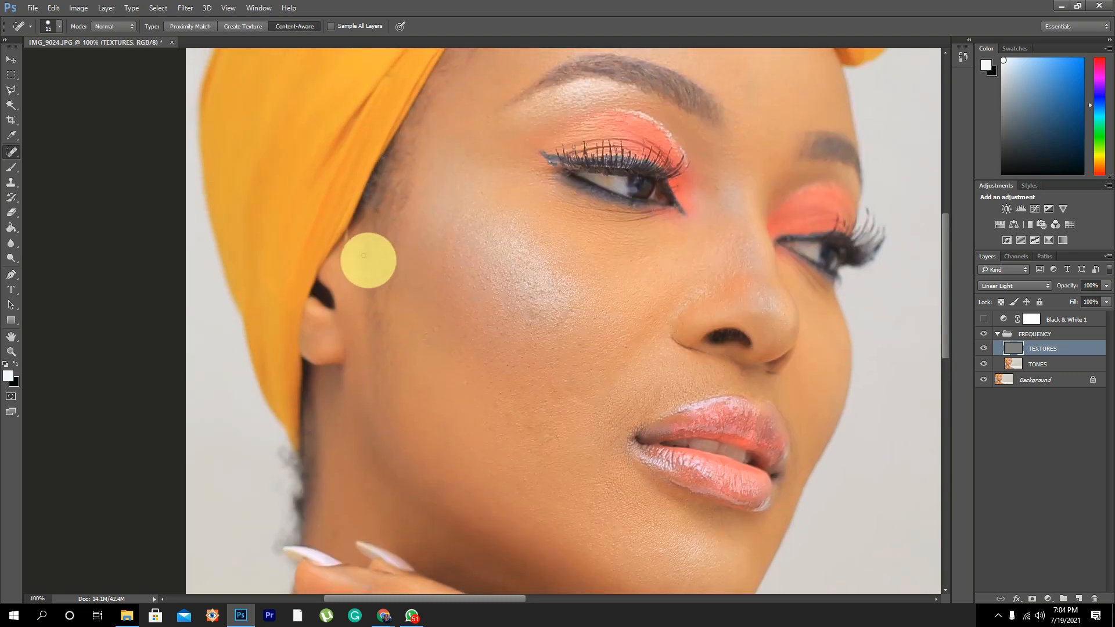
drag(348, 249, 343, 266)
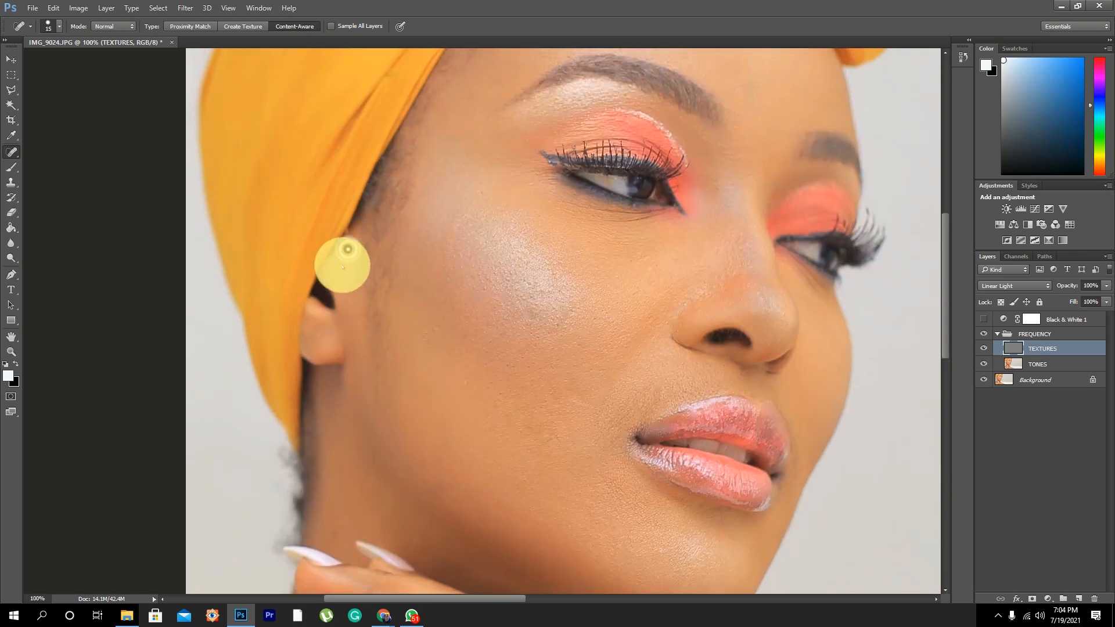
Step: Check the whole face for leftover texture and heal the spots on the outer cheek in front of the ear
drag(461, 139, 359, 315)
drag(398, 242, 397, 277)
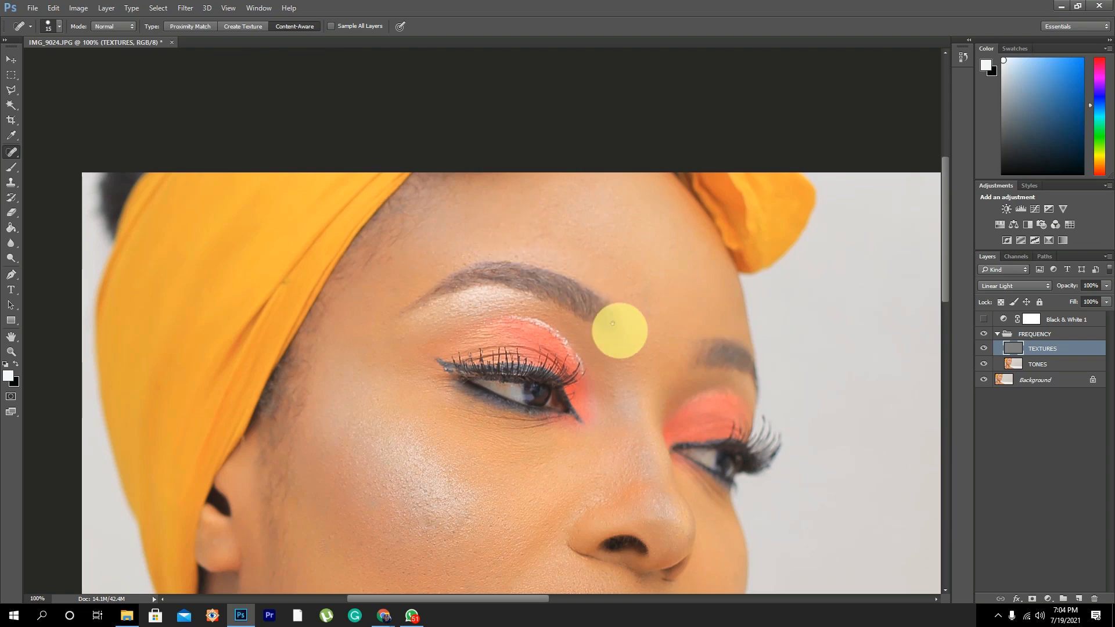
drag(654, 331, 532, 289)
drag(486, 385, 502, 283)
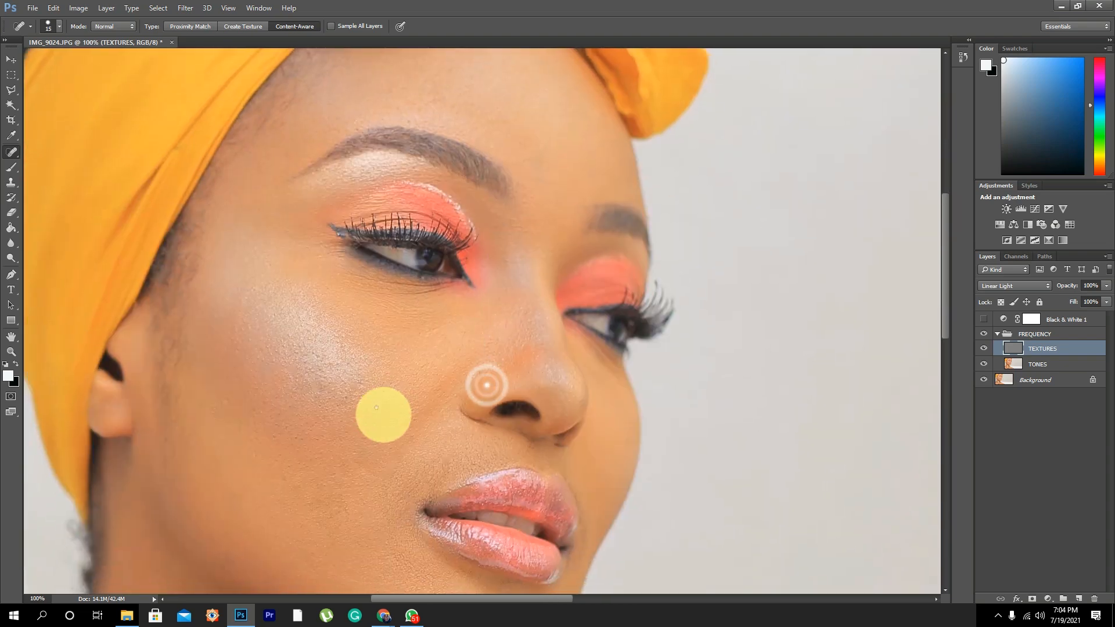
drag(425, 408, 466, 295)
drag(455, 398, 472, 305)
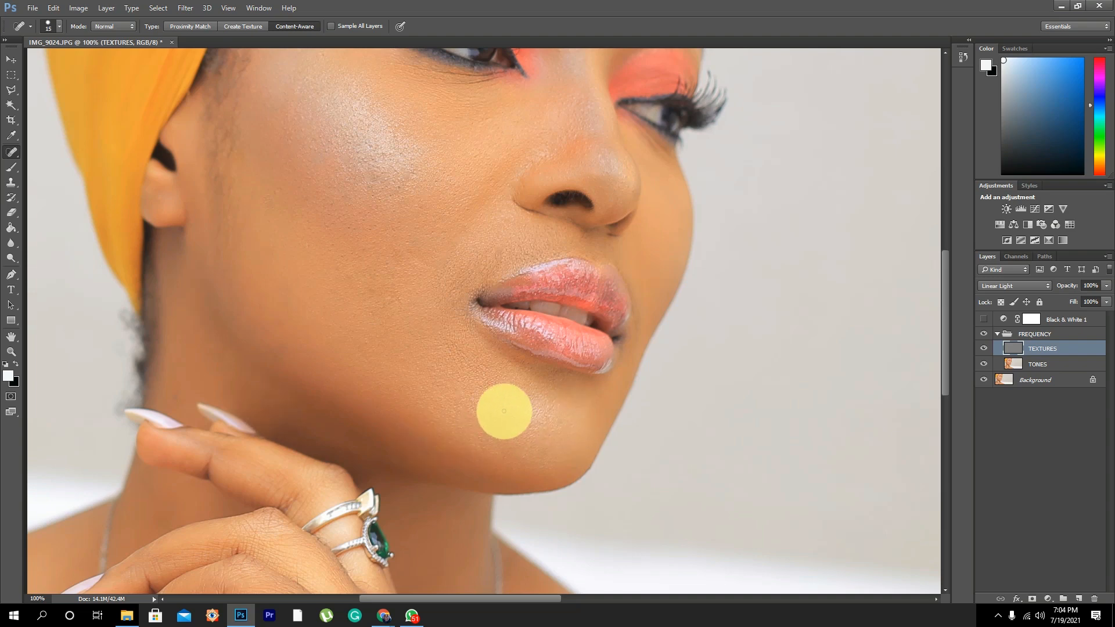
drag(323, 267, 389, 374)
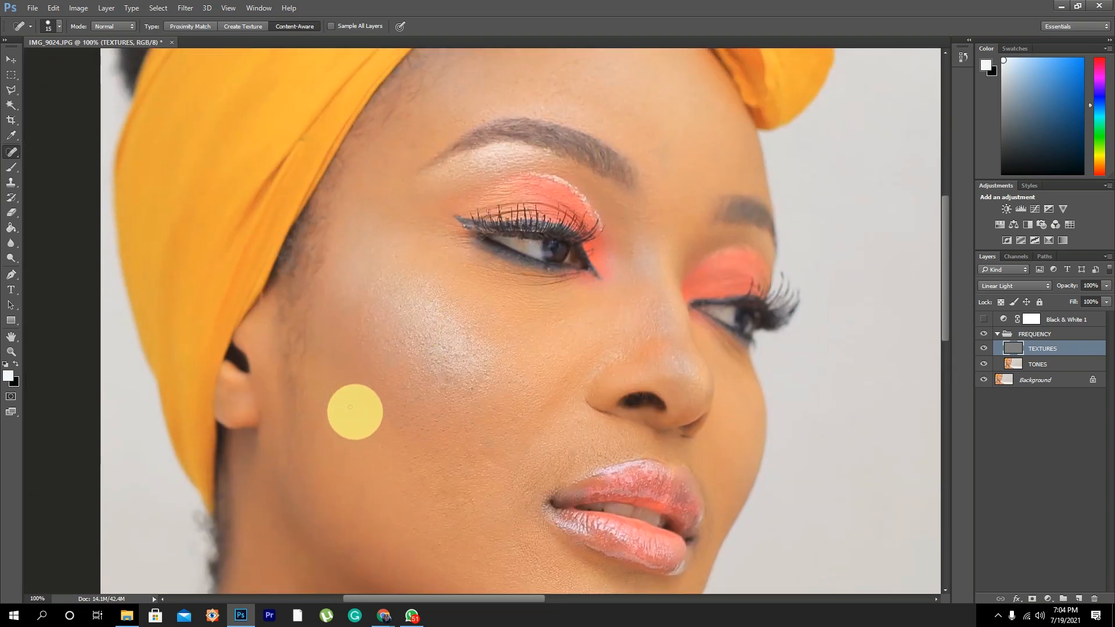
click(340, 399)
click(342, 411)
click(300, 416)
click(320, 370)
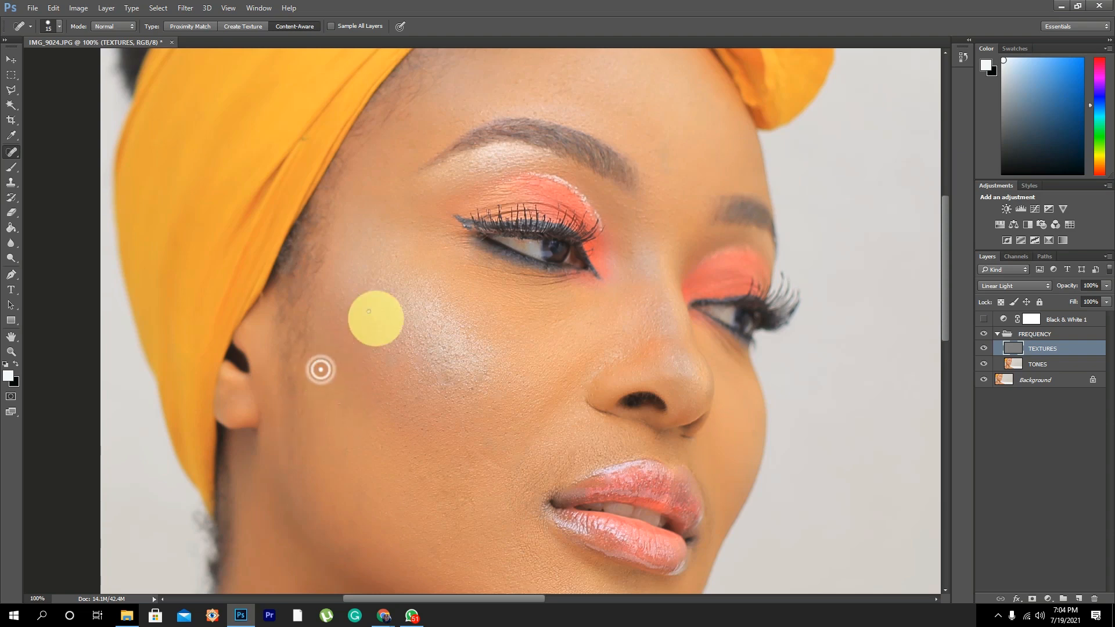
click(351, 377)
Step: Heal the spots on the forehead above the eyebrow nearest the ear
drag(470, 205, 440, 295)
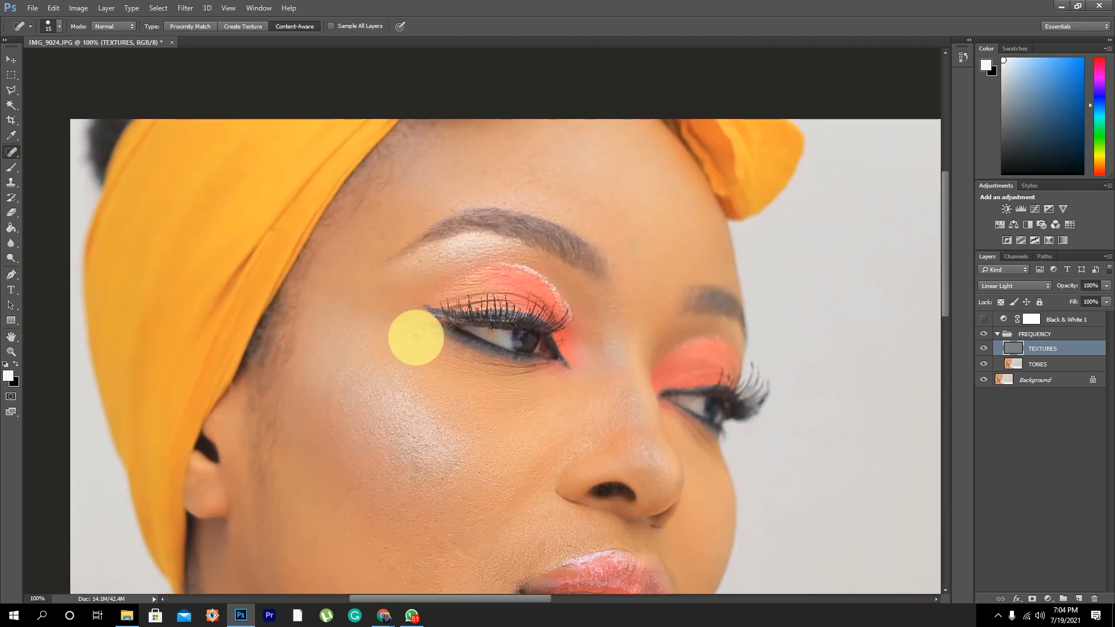
mouse_move(488, 267)
mouse_down()
mouse_move(470, 309)
mouse_move(397, 384)
mouse_up()
click(618, 288)
mouse_move(346, 288)
mouse_down()
mouse_move(373, 299)
mouse_move(383, 259)
mouse_up()
click(408, 276)
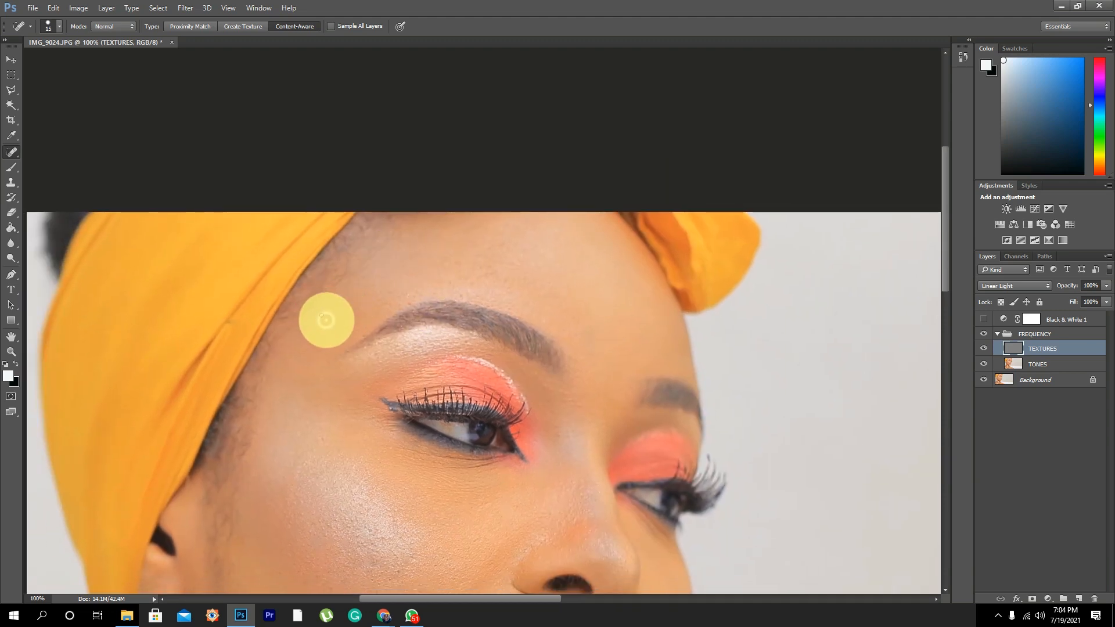
mouse_move(319, 298)
mouse_down()
mouse_move(290, 327)
mouse_move(364, 284)
mouse_up()
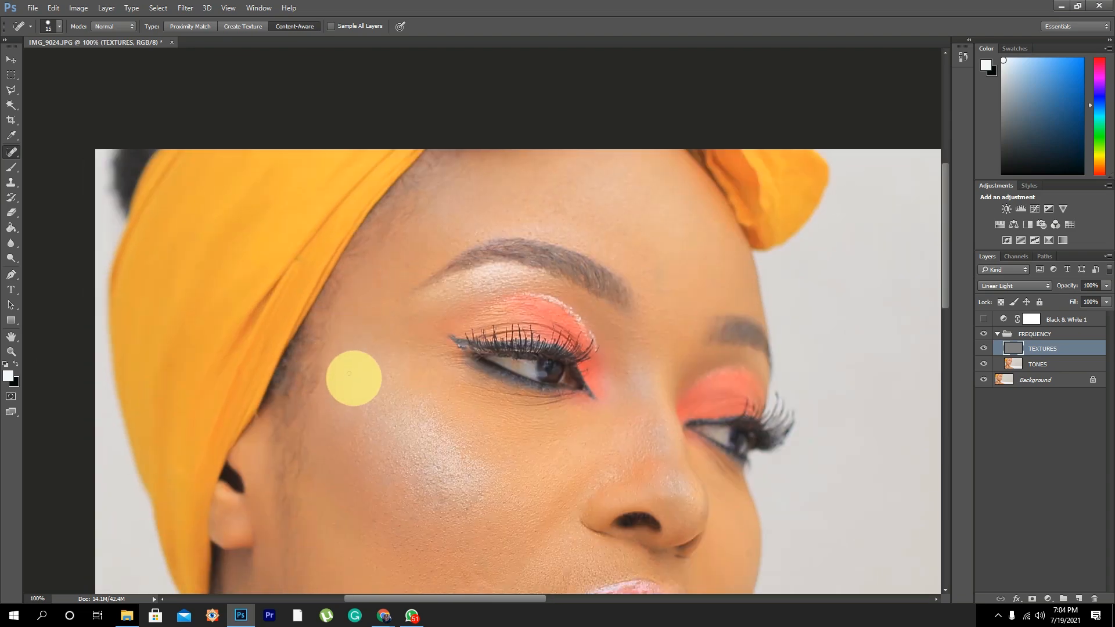
Step: Heal the spots along the upper jaw, just in front of and below the earlobe
drag(333, 434, 381, 286)
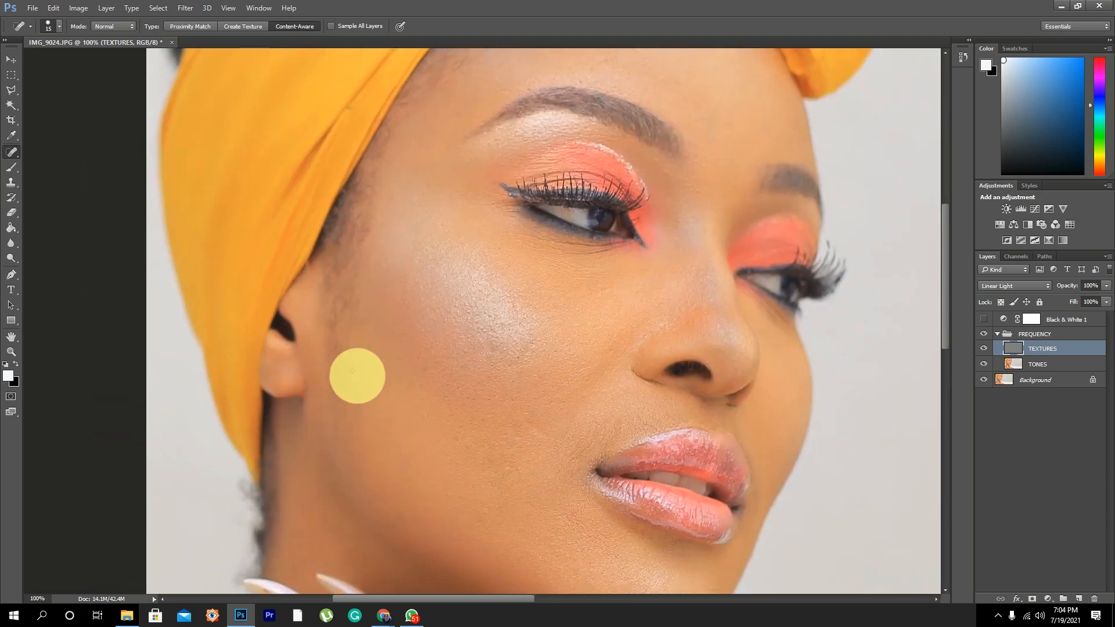
click(364, 398)
click(354, 383)
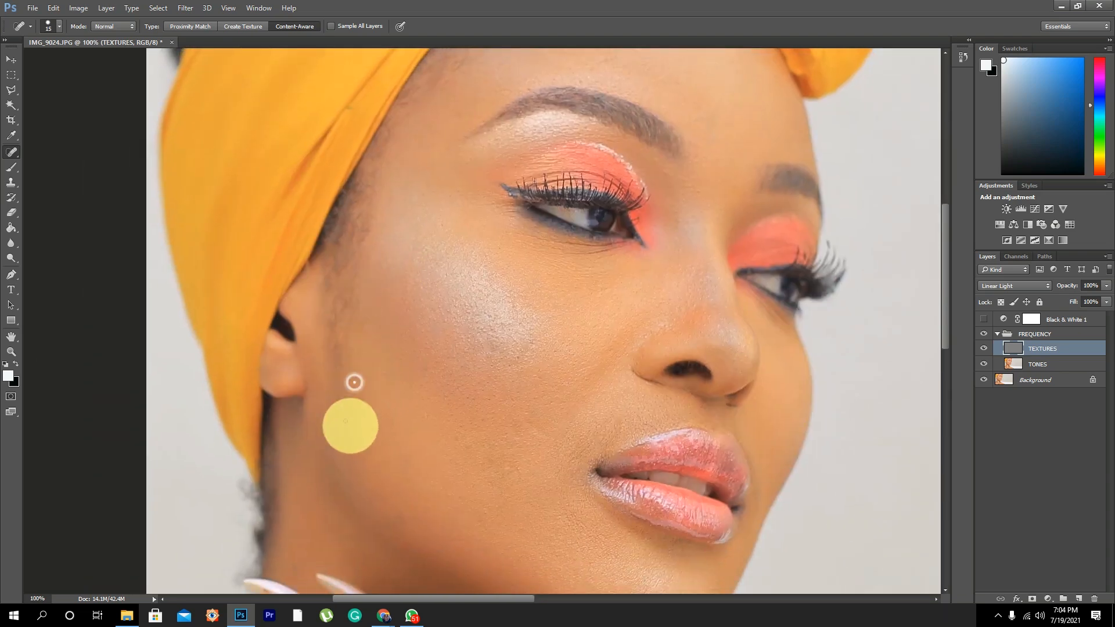
click(356, 428)
click(341, 430)
click(366, 366)
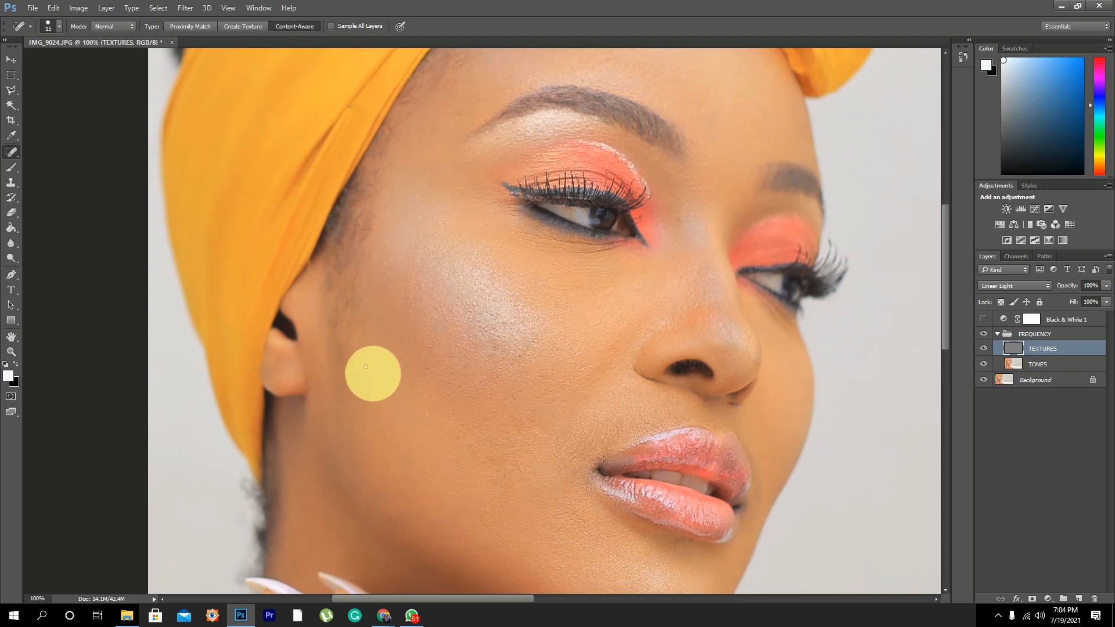
Step: Examine the cheek, jaw, chin, hand and nose for remaining texture blemishes
drag(433, 412, 443, 343)
drag(410, 388, 443, 366)
drag(385, 314, 363, 237)
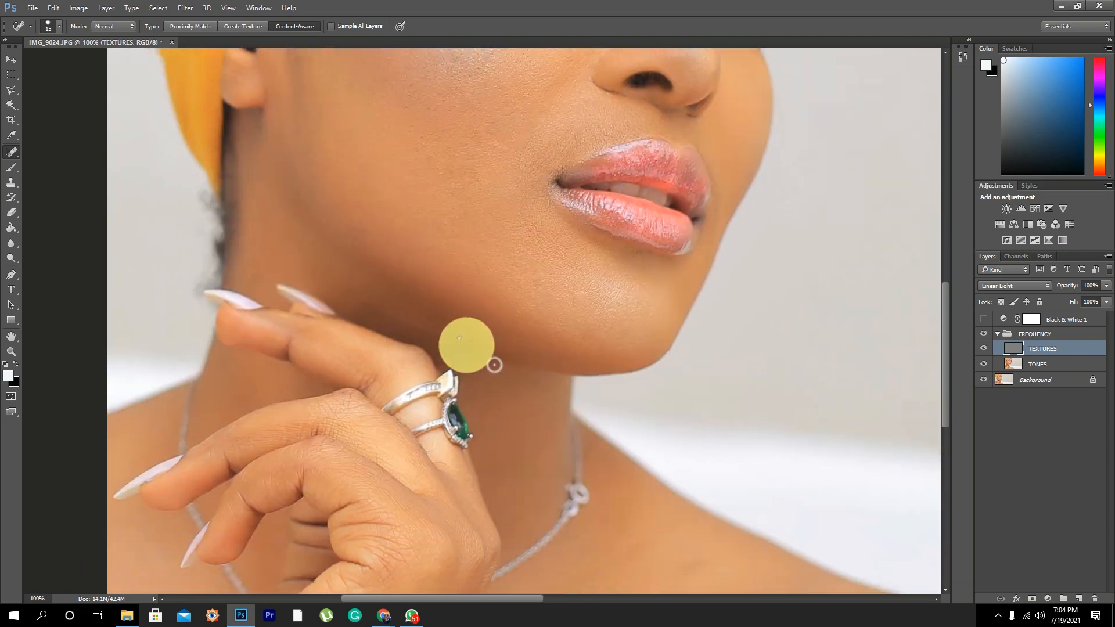
drag(496, 365, 446, 330)
drag(517, 324, 441, 469)
drag(480, 377, 454, 463)
drag(494, 296, 485, 361)
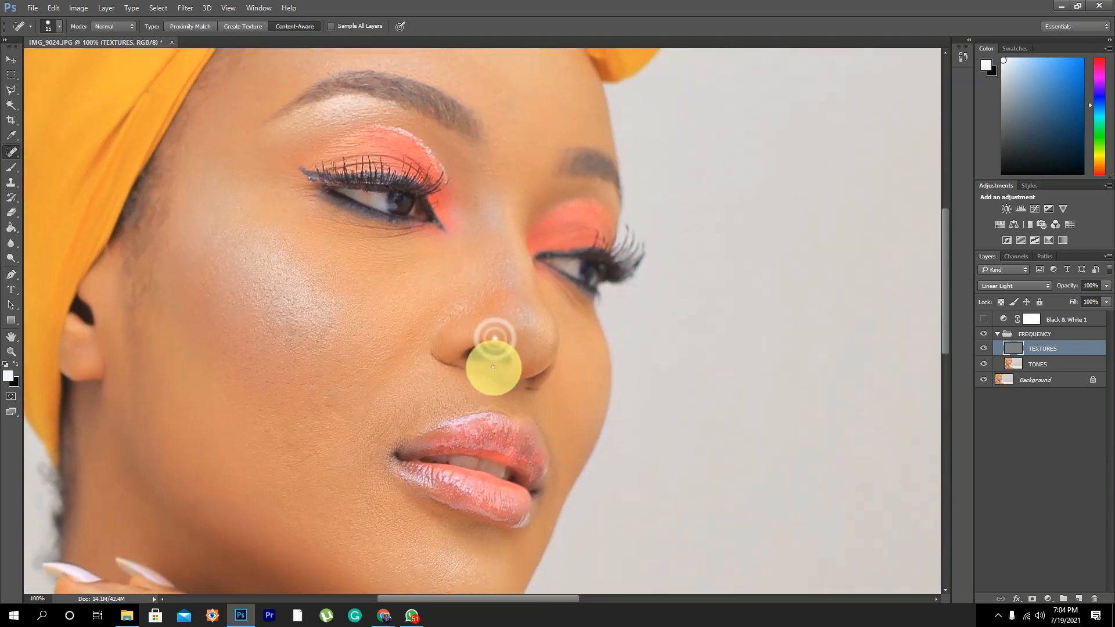
drag(498, 142, 469, 258)
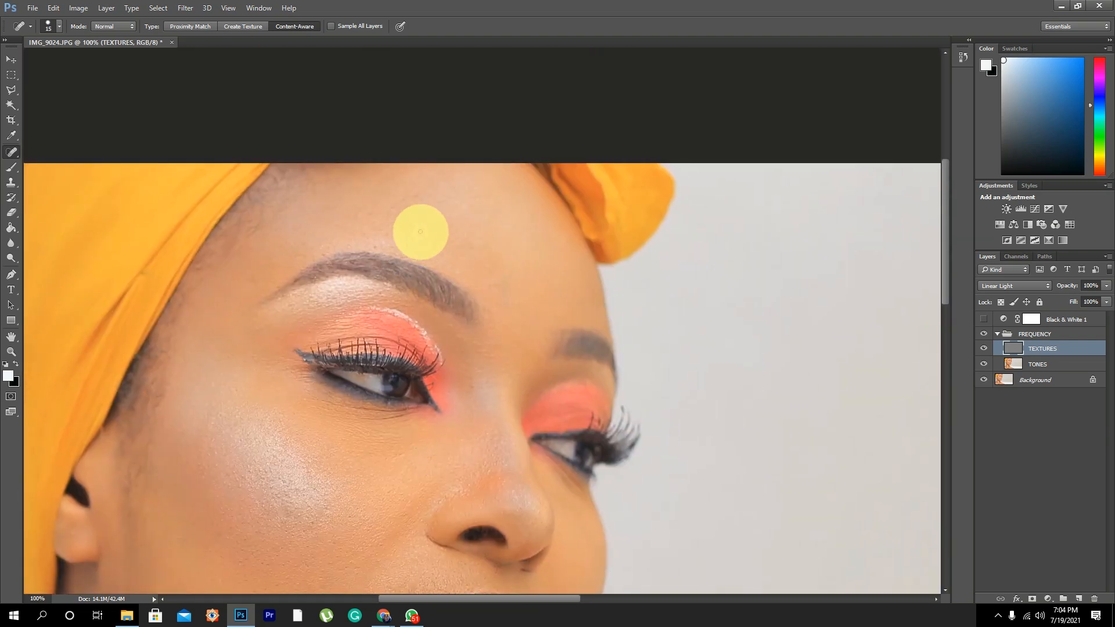
Step: Heal a spot on the forehead above the eyebrow and the spots between the inner eyebrow and the nose bridge
click(415, 232)
drag(561, 351, 572, 301)
click(553, 220)
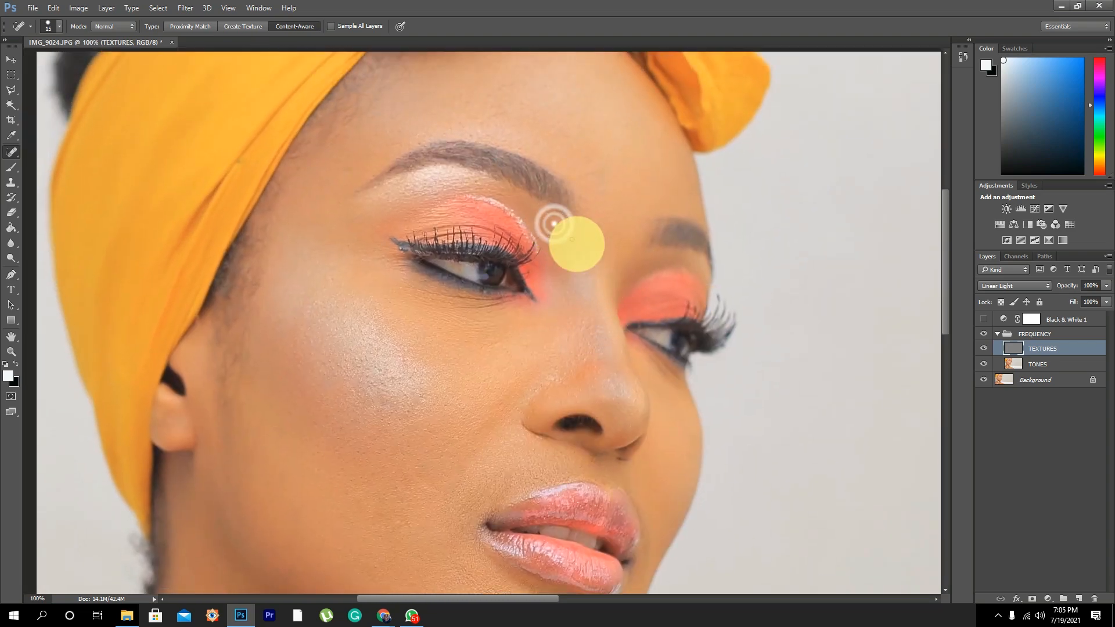
click(555, 239)
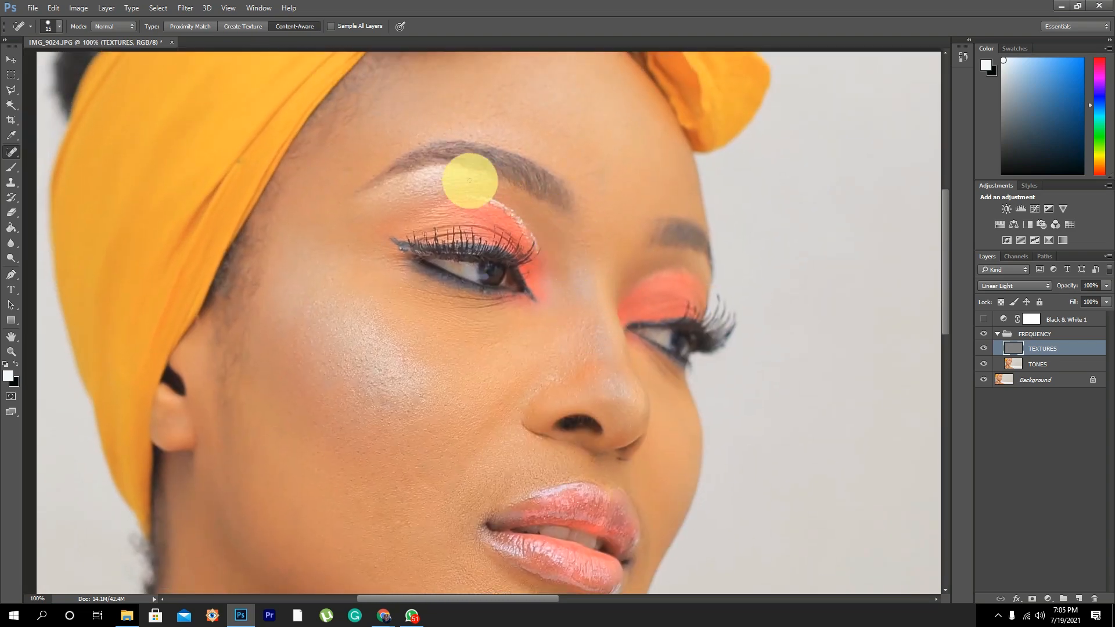
click(562, 229)
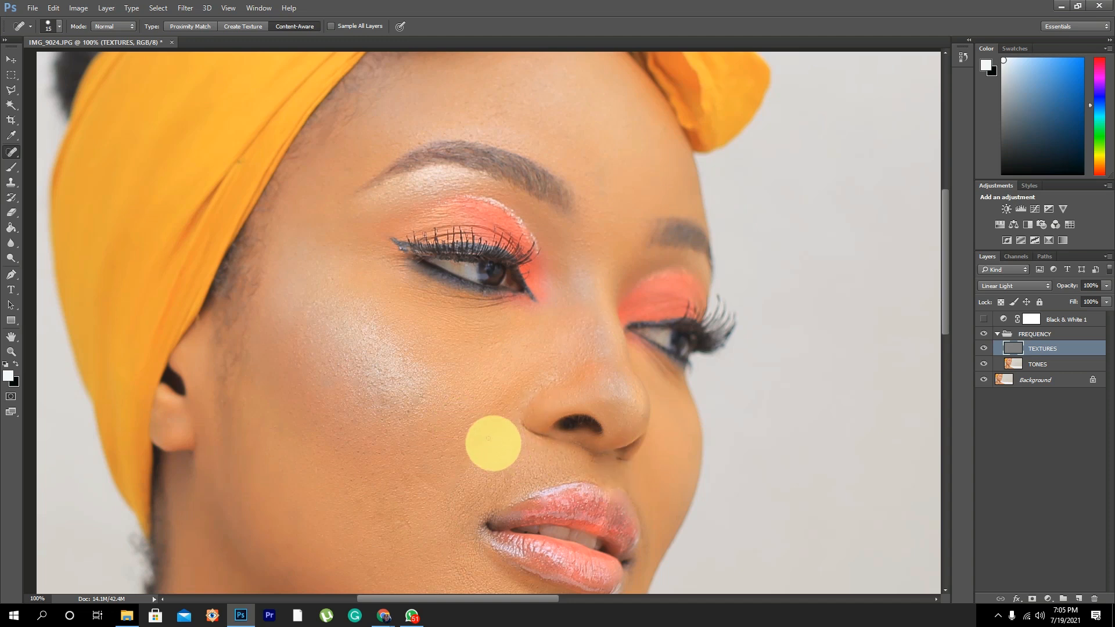
Step: Review the face, show the Black & White 1 adjustment layer and heal two spots on the shoulder
drag(405, 410, 522, 264)
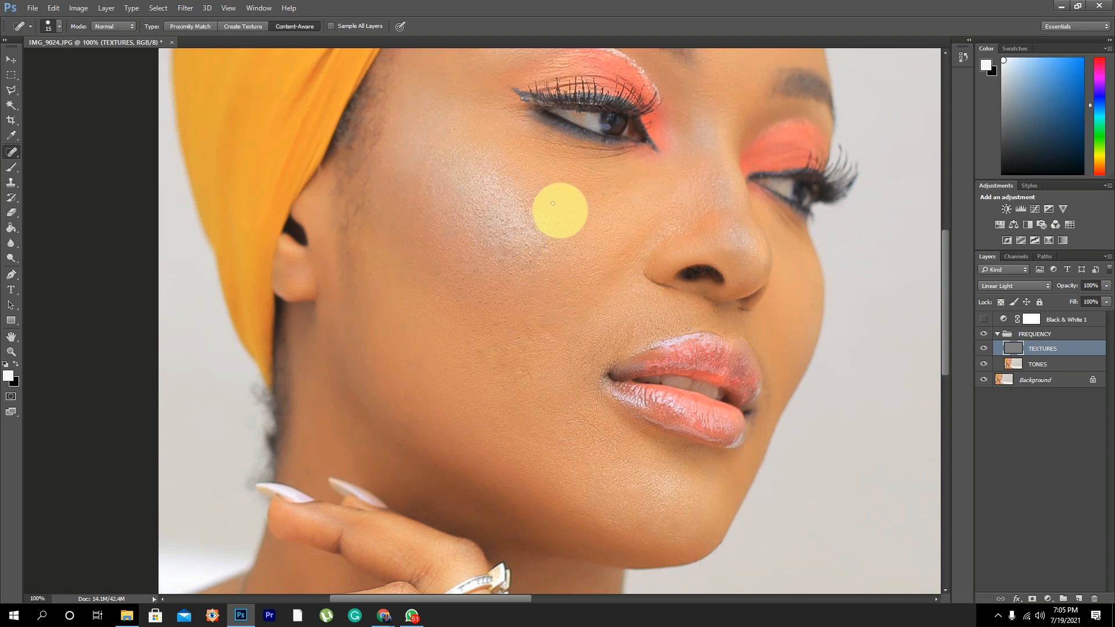
drag(552, 202, 528, 368)
drag(535, 283, 518, 373)
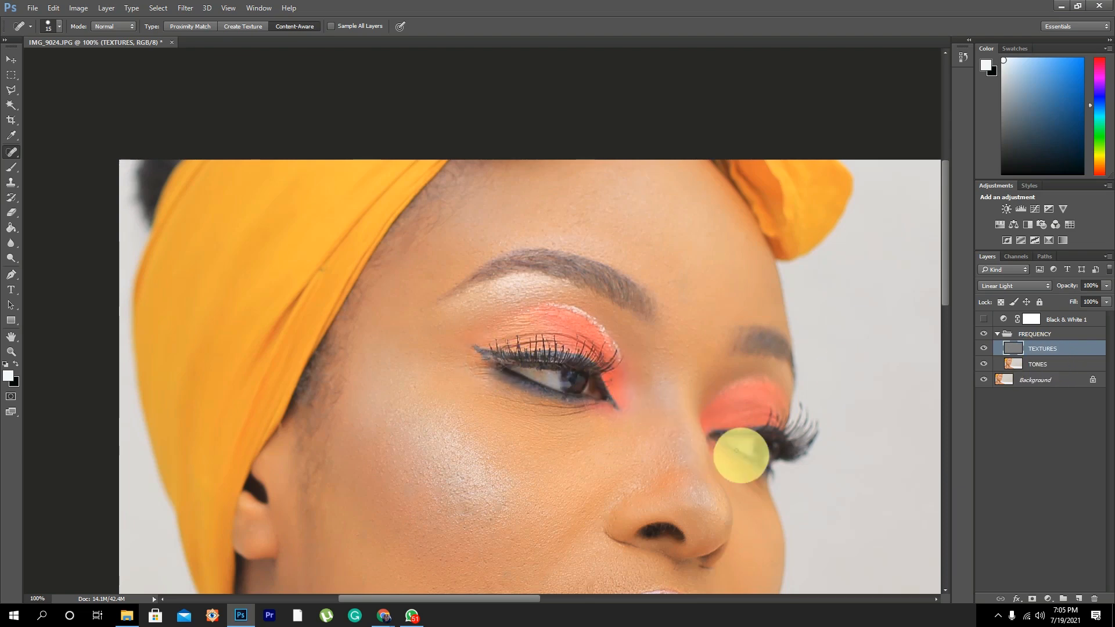
drag(684, 282, 620, 303)
drag(365, 409, 374, 341)
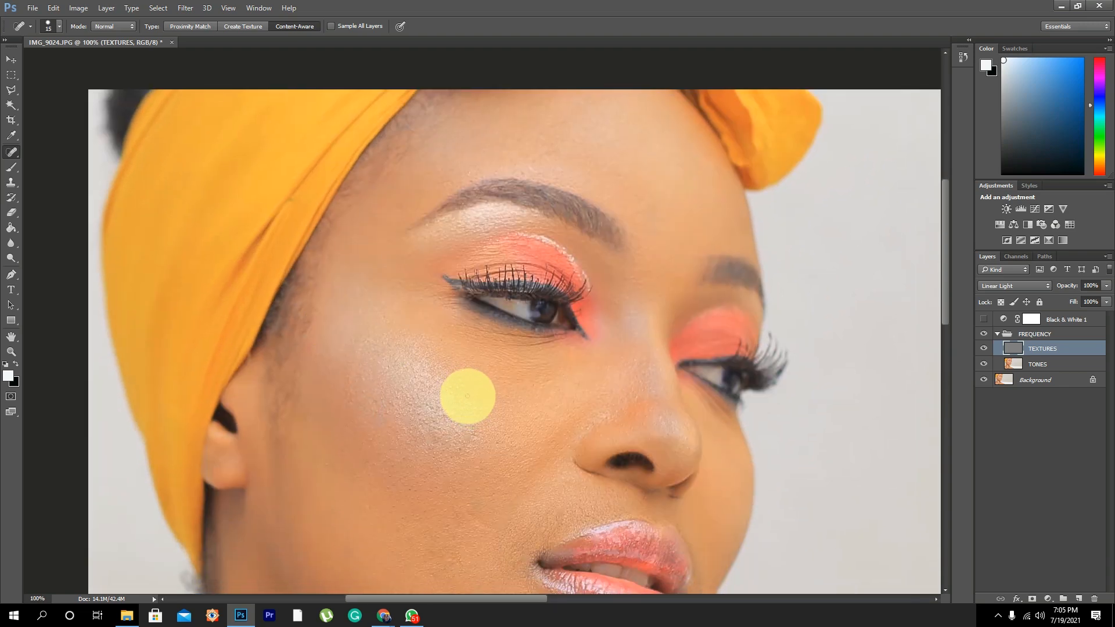
click(982, 319)
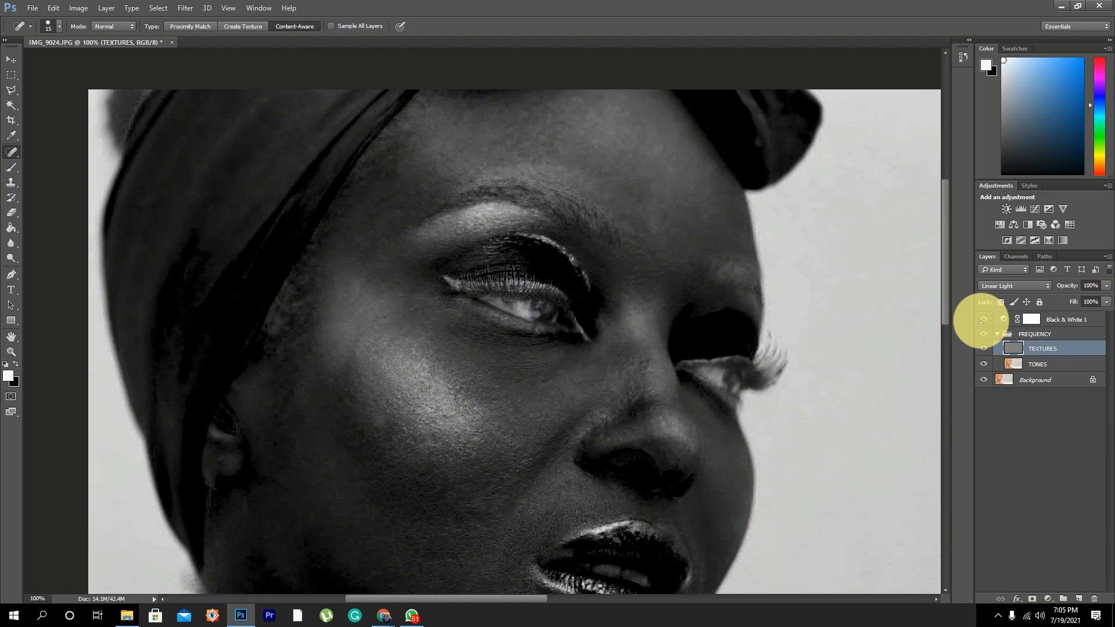
scroll(649, 410, down, 10)
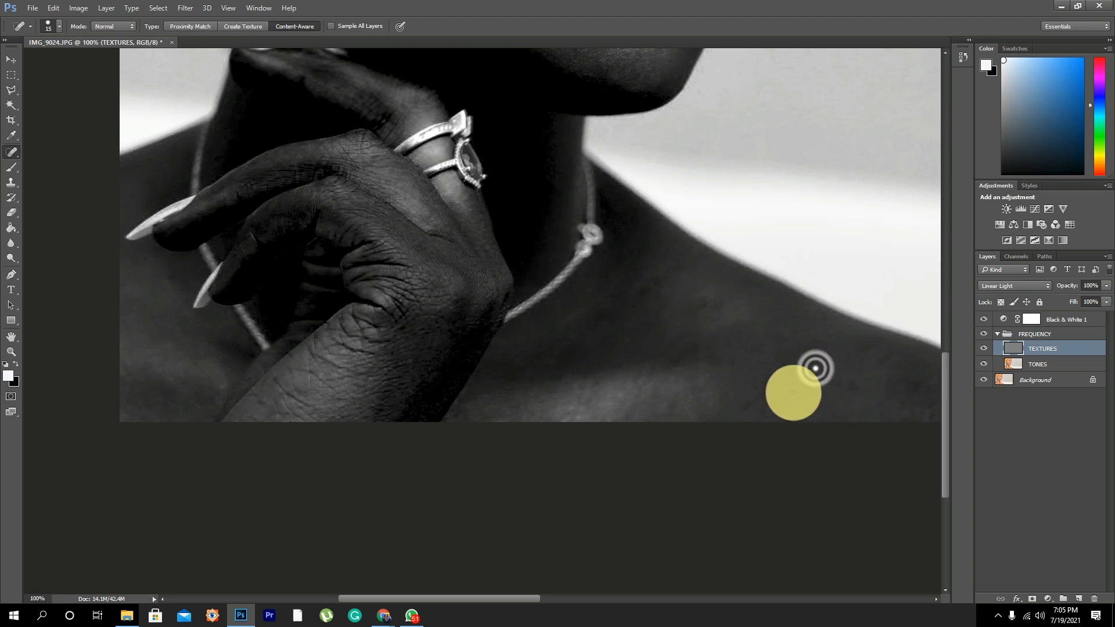
click(793, 393)
click(852, 386)
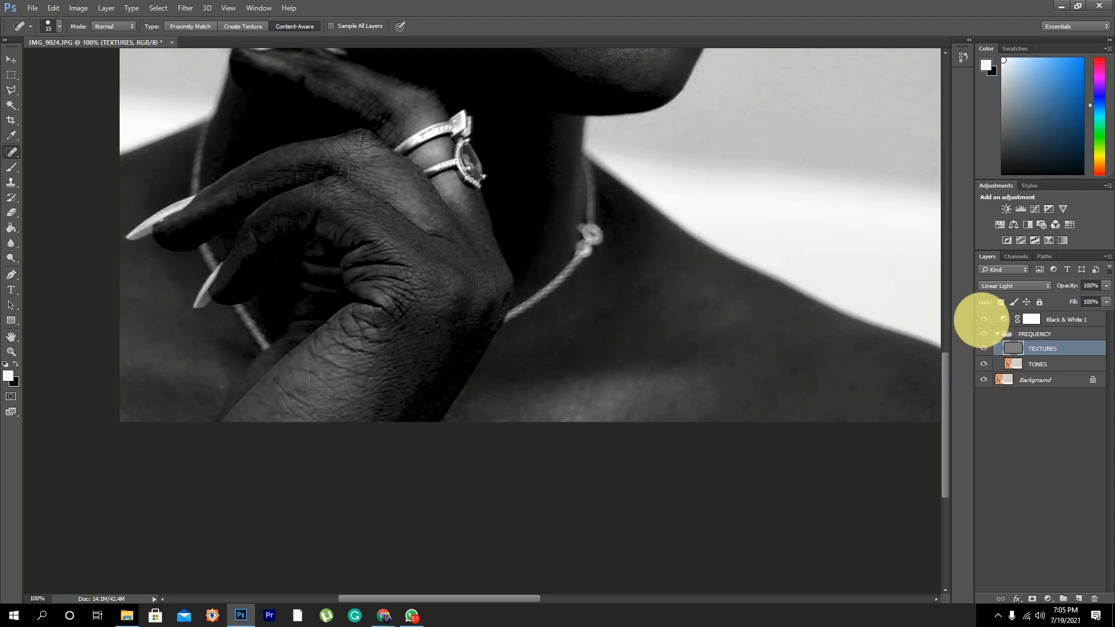
Step: Hide the Black & White 1 adjustment layer
click(983, 319)
click(1022, 286)
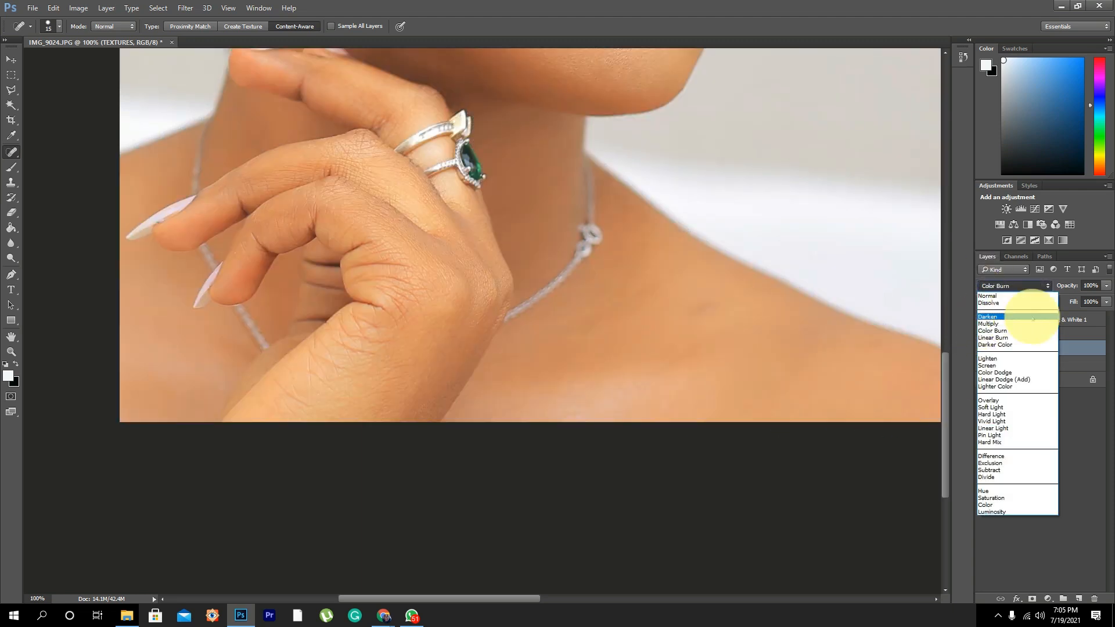
click(1078, 434)
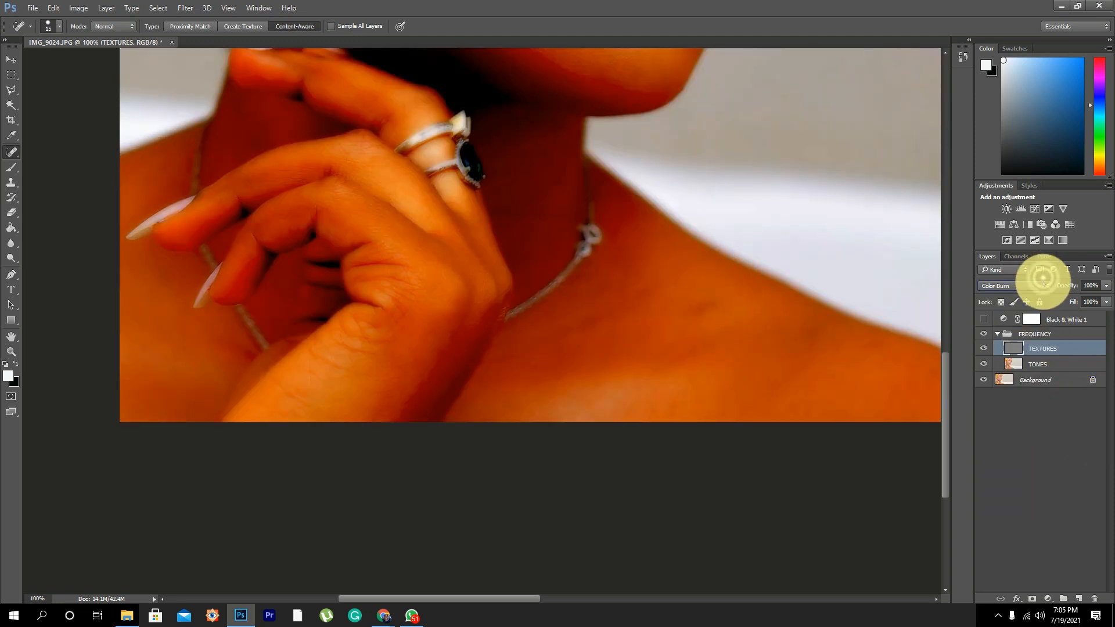
click(1044, 282)
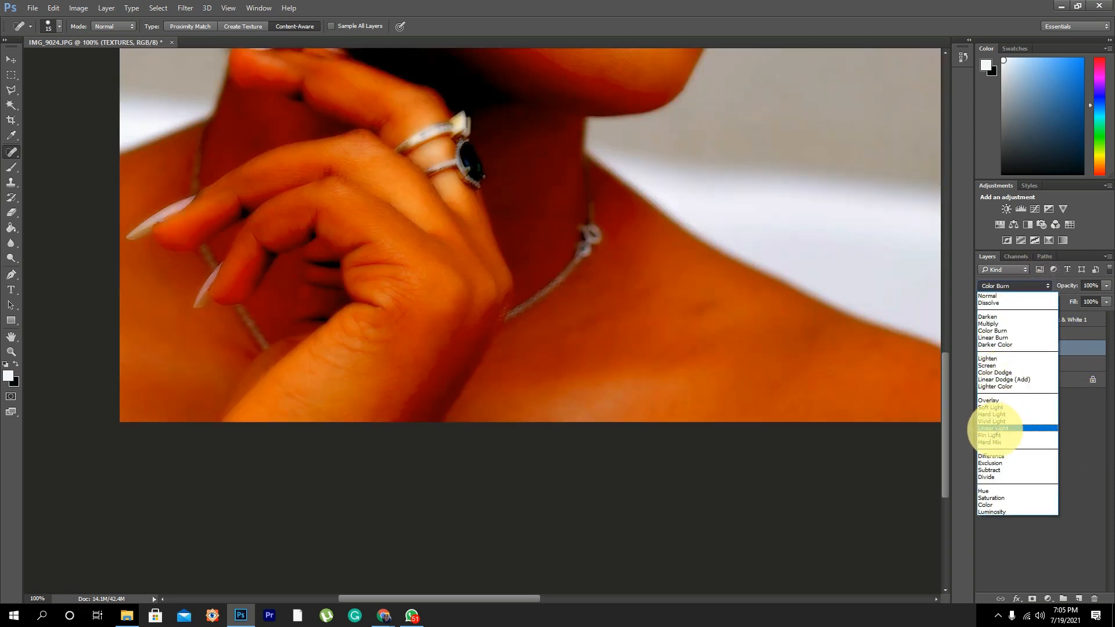
click(994, 428)
Step: Activate the TONES layer and lasso the near cheek from beside the eye to the nose with an 18 px feather
click(1036, 364)
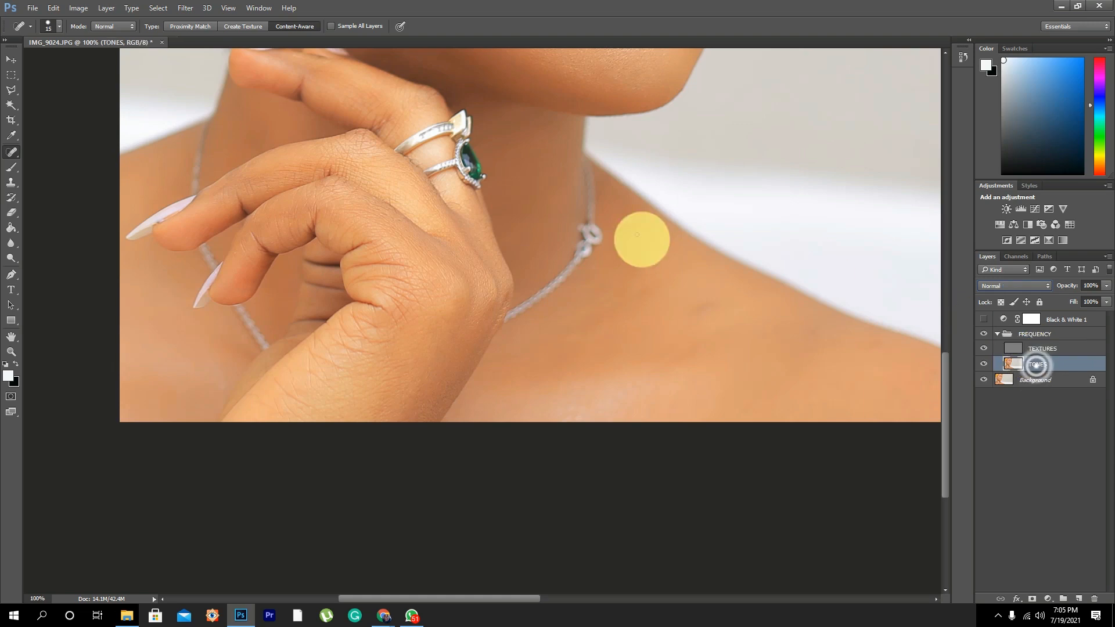
scroll(525, 232, up, 10)
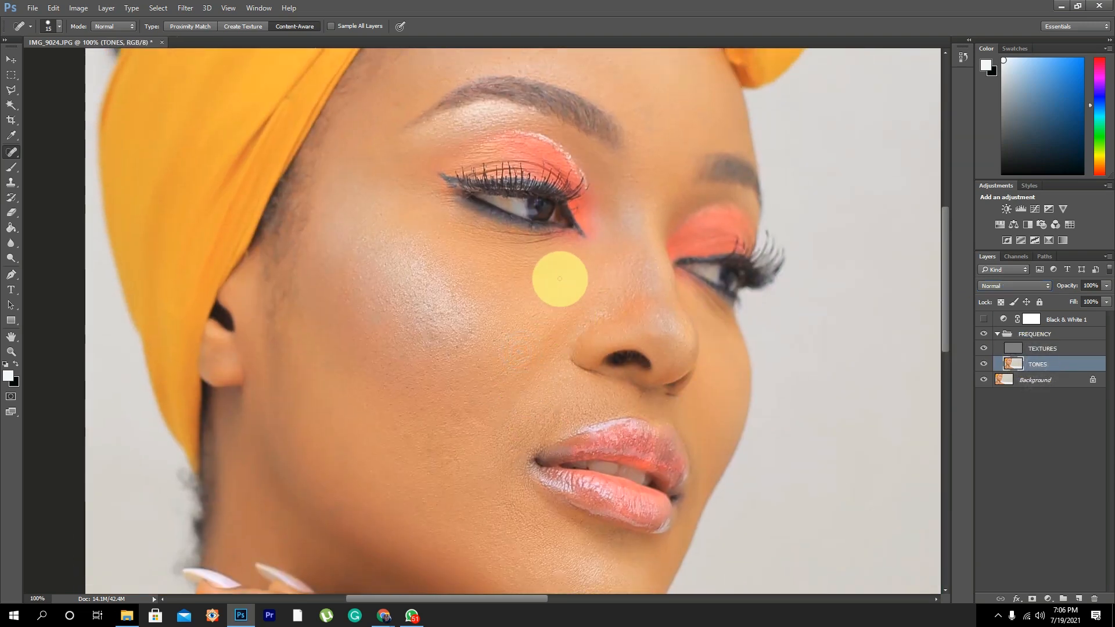
drag(517, 236, 654, 213)
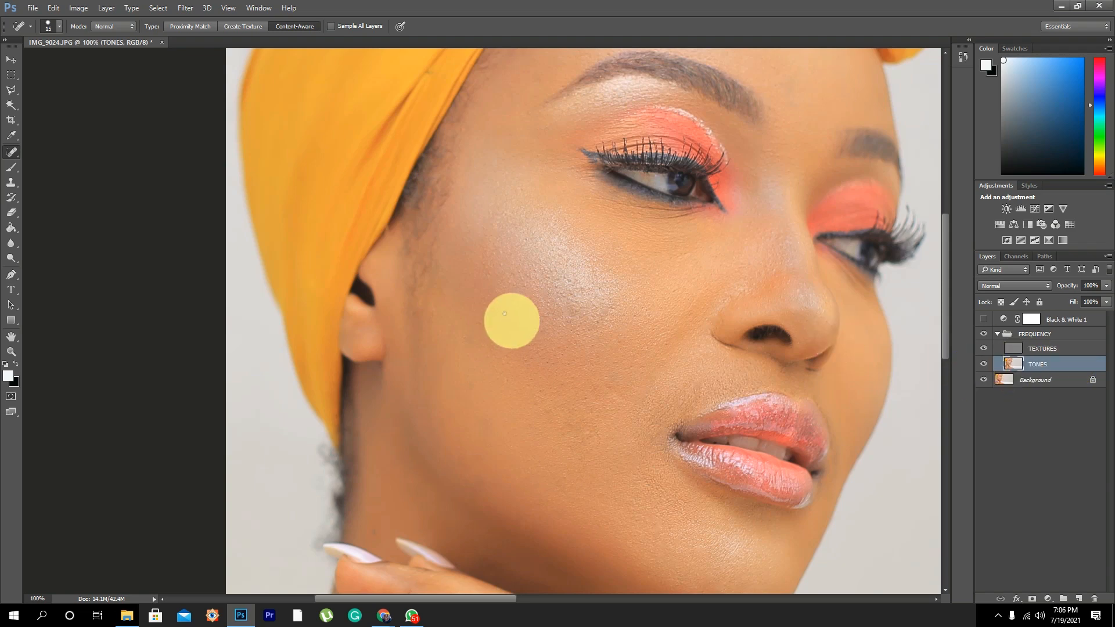
drag(509, 264, 404, 332)
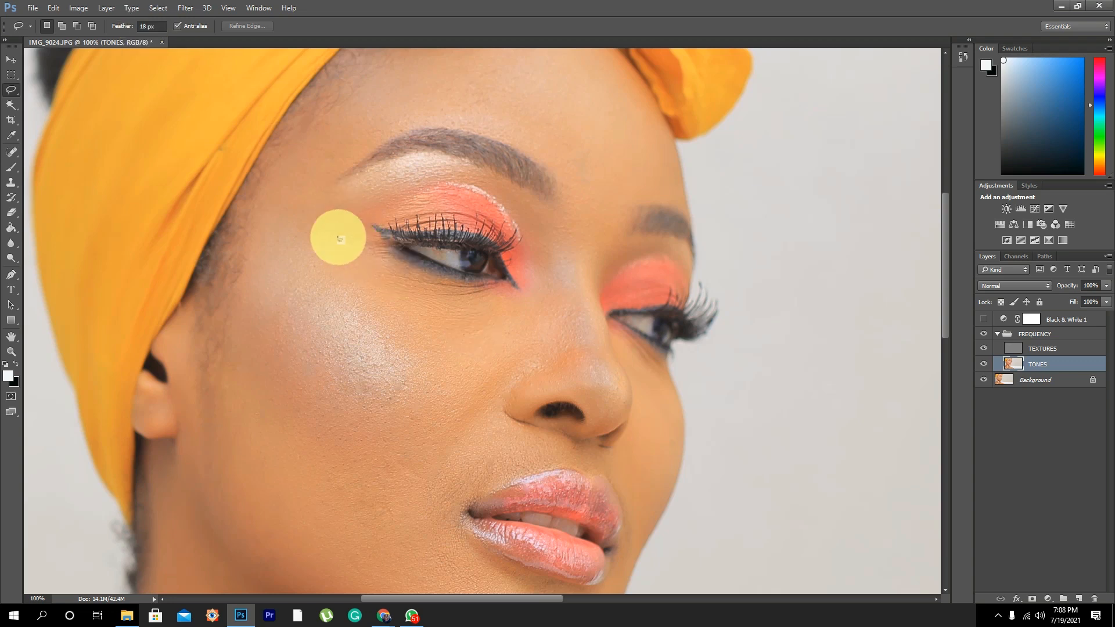
mouse_move(313, 219)
mouse_down()
mouse_move(350, 264)
mouse_move(433, 296)
mouse_move(536, 295)
mouse_move(552, 306)
mouse_move(556, 342)
mouse_move(474, 392)
mouse_move(429, 487)
mouse_move(367, 506)
mouse_move(293, 467)
mouse_move(253, 404)
mouse_move(246, 340)
mouse_move(271, 271)
mouse_move(313, 215)
mouse_up()
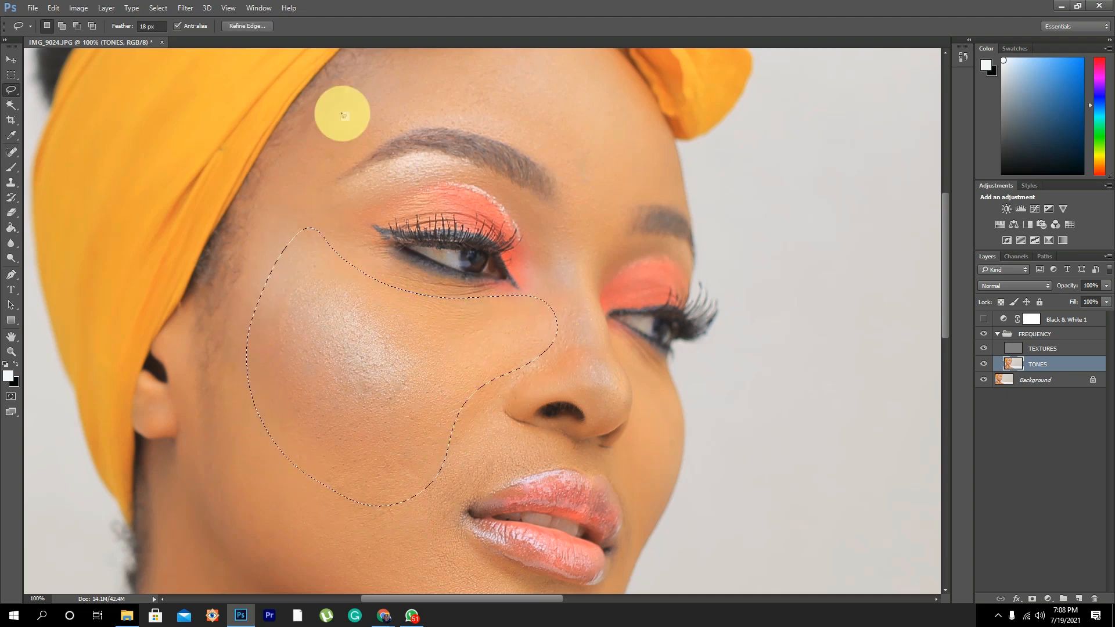
Step: Compare Gaussian Blur strengths on the cheek selection, apply the blur with a low radius and deselect
click(185, 8)
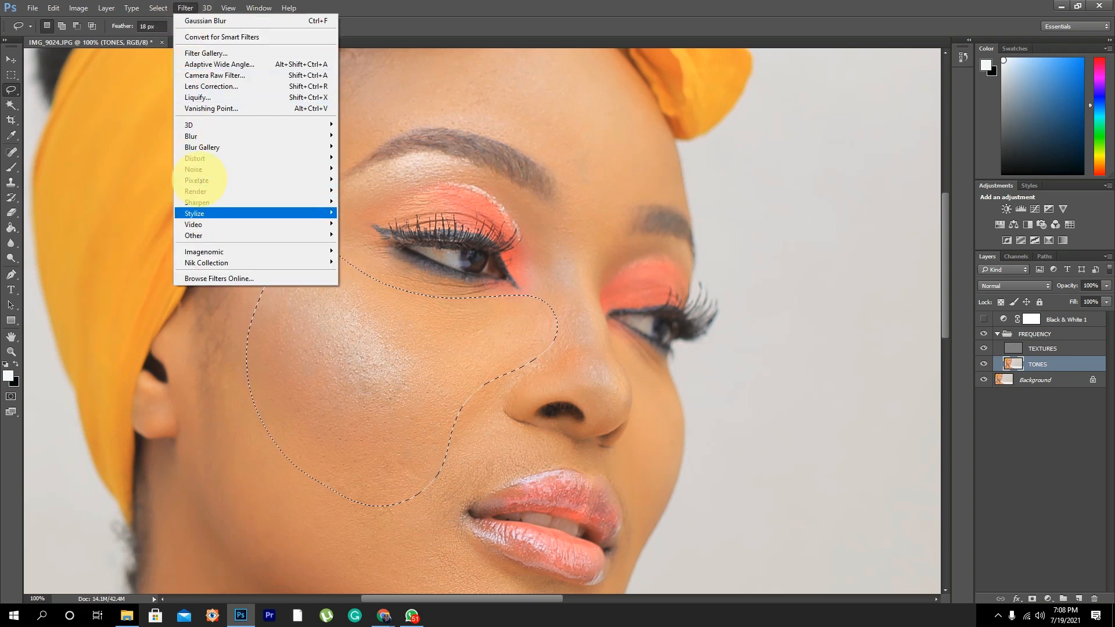
mouse_move(193, 137)
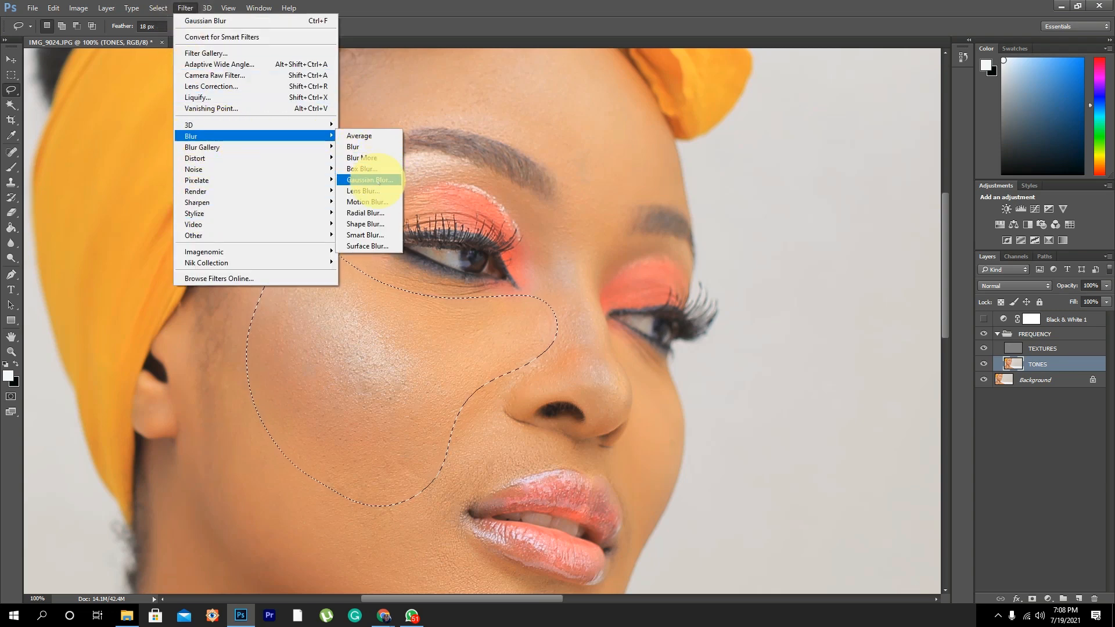
click(370, 180)
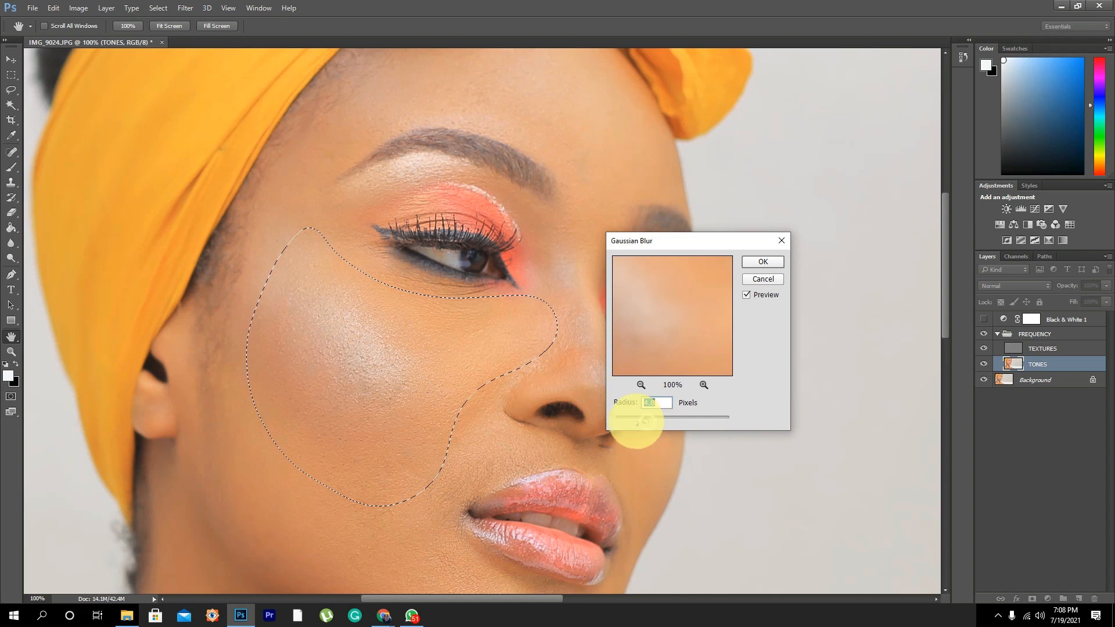
drag(637, 422, 589, 414)
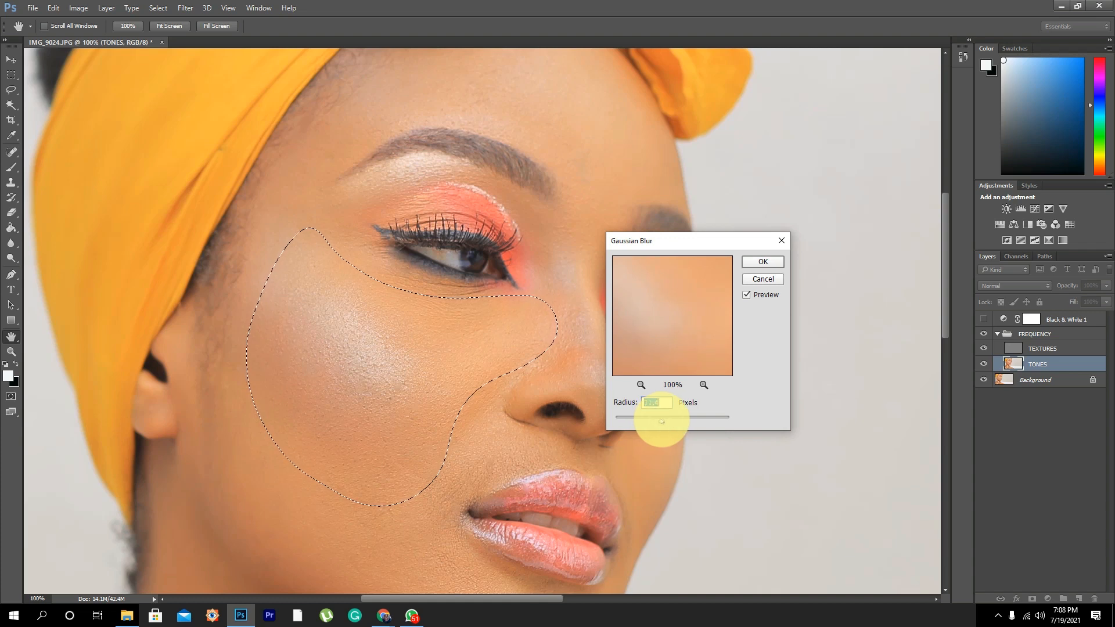
drag(662, 421, 707, 424)
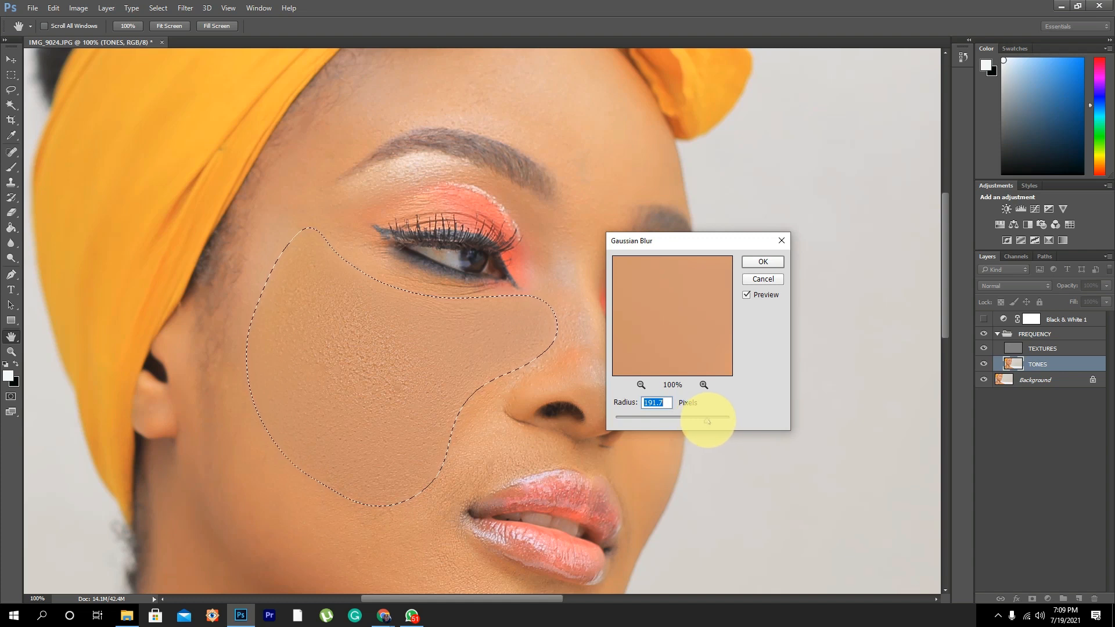
drag(706, 420, 629, 420)
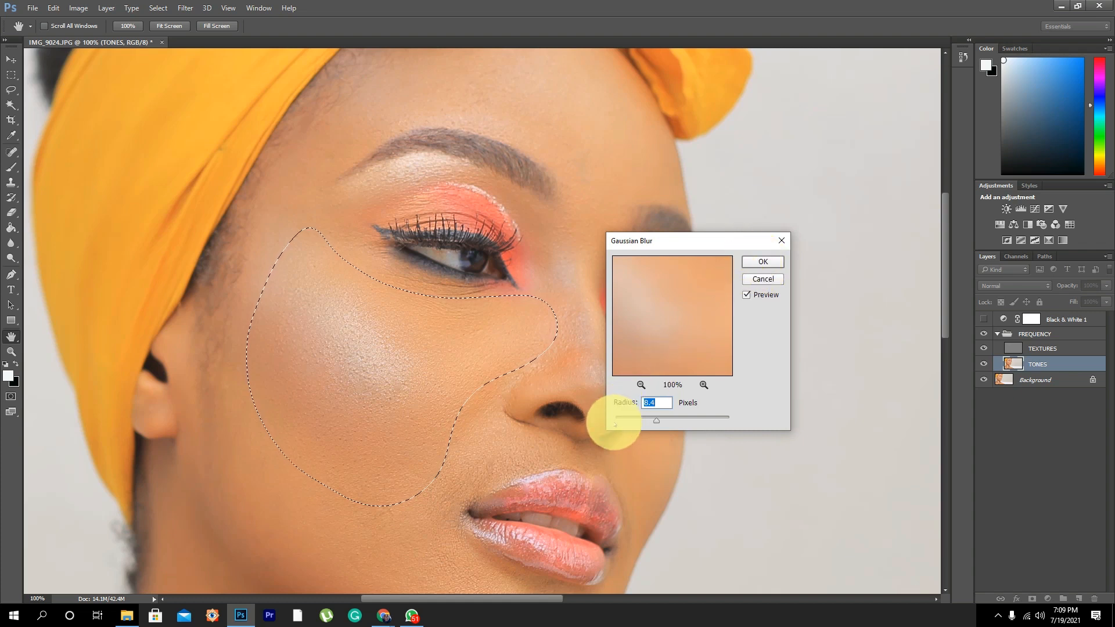
click(657, 420)
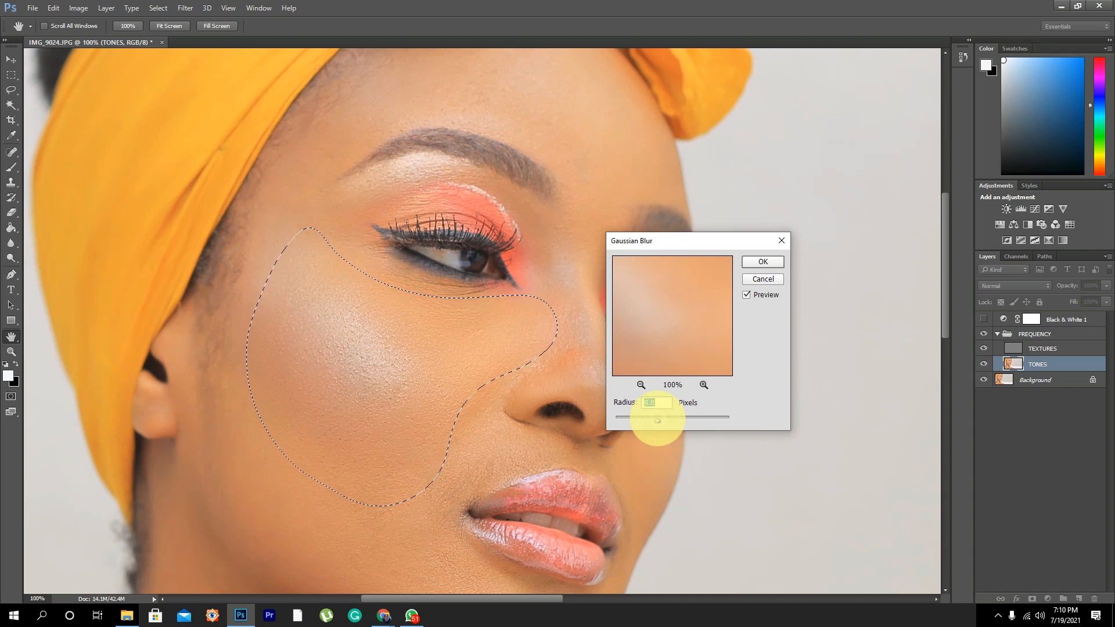
click(762, 262)
key(l)
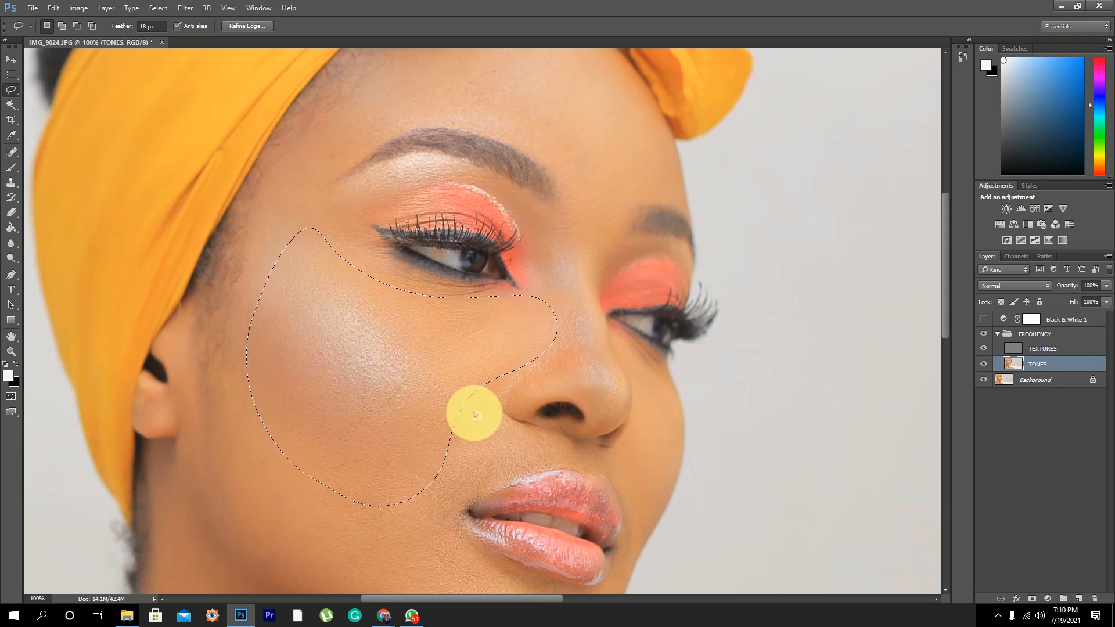
click(572, 238)
Step: Lasso the lower cheek from below the ear to beside the mouth, repeat the Gaussian Blur there and deselect
drag(419, 426, 451, 265)
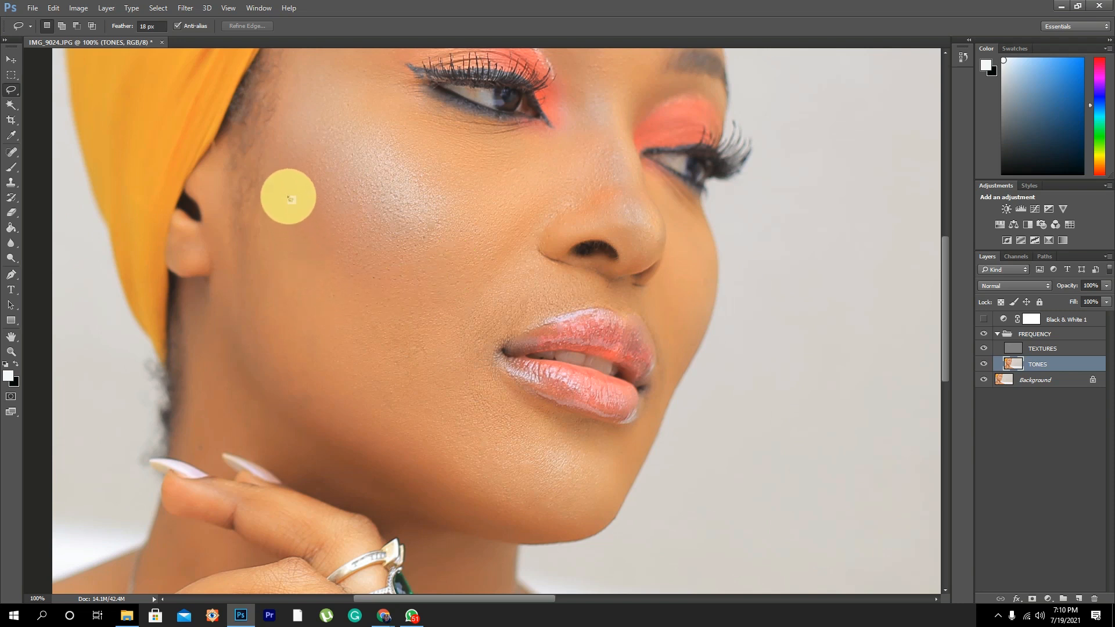
mouse_move(275, 180)
mouse_down()
mouse_move(314, 256)
mouse_move(414, 348)
mouse_move(468, 327)
mouse_move(518, 283)
mouse_move(474, 387)
mouse_move(520, 488)
mouse_move(330, 471)
mouse_move(306, 450)
mouse_up()
key(ctrl+d)
mouse_move(270, 173)
mouse_down()
mouse_move(281, 221)
mouse_move(334, 305)
mouse_move(414, 332)
mouse_move(490, 300)
mouse_move(500, 314)
mouse_move(468, 370)
mouse_move(489, 436)
mouse_move(450, 471)
mouse_move(379, 447)
mouse_move(266, 334)
mouse_move(253, 235)
mouse_move(267, 195)
mouse_up()
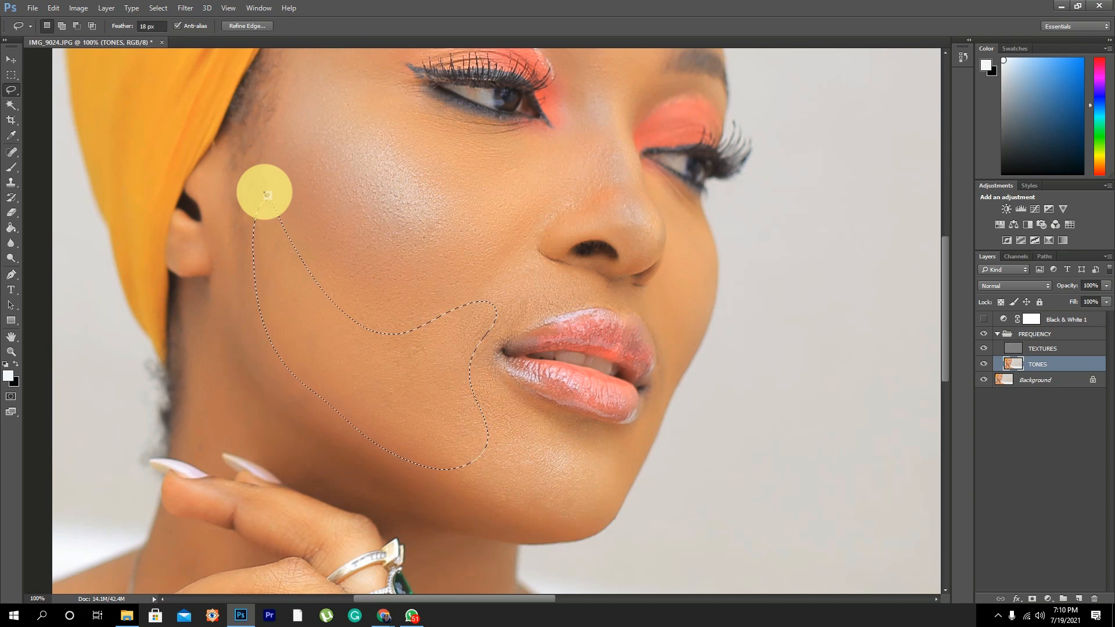
click(369, 204)
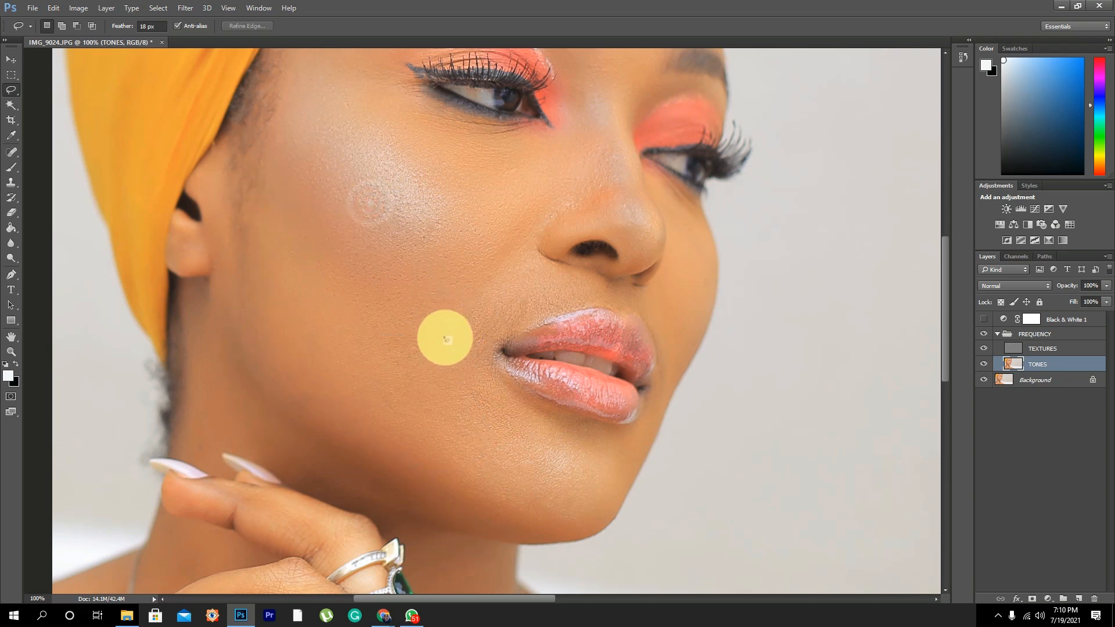
Step: Lasso the chin and the skin between nose and upper lip separately, repeating the Gaussian Blur on each
drag(445, 337, 286, 190)
mouse_move(322, 233)
mouse_down()
mouse_move(443, 294)
mouse_move(460, 336)
mouse_move(385, 384)
mouse_move(291, 259)
mouse_move(322, 235)
mouse_up()
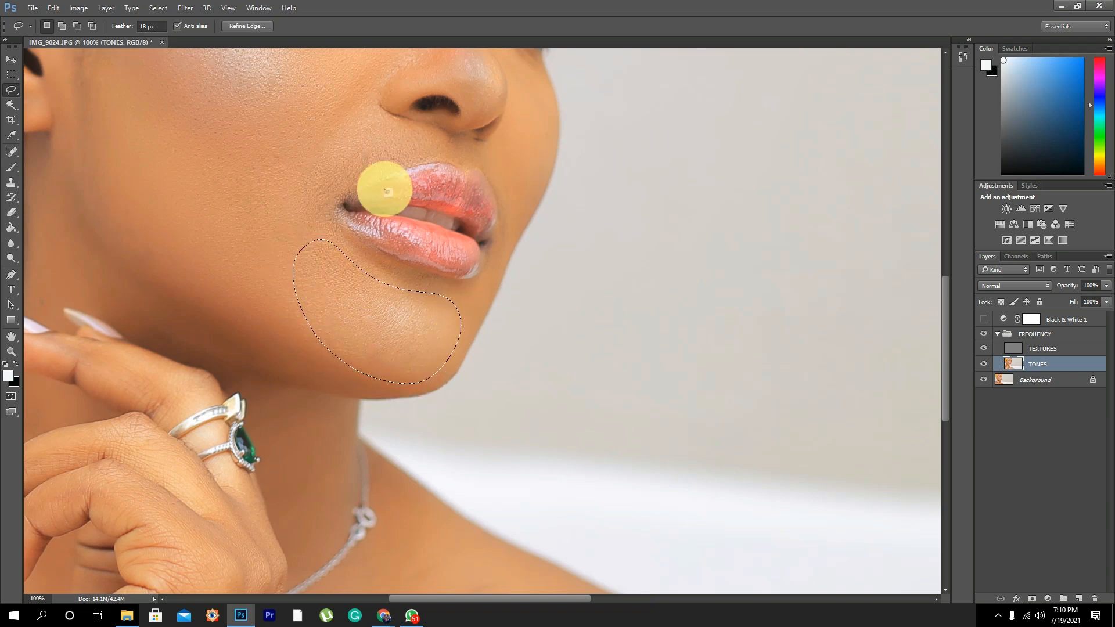
click(390, 167)
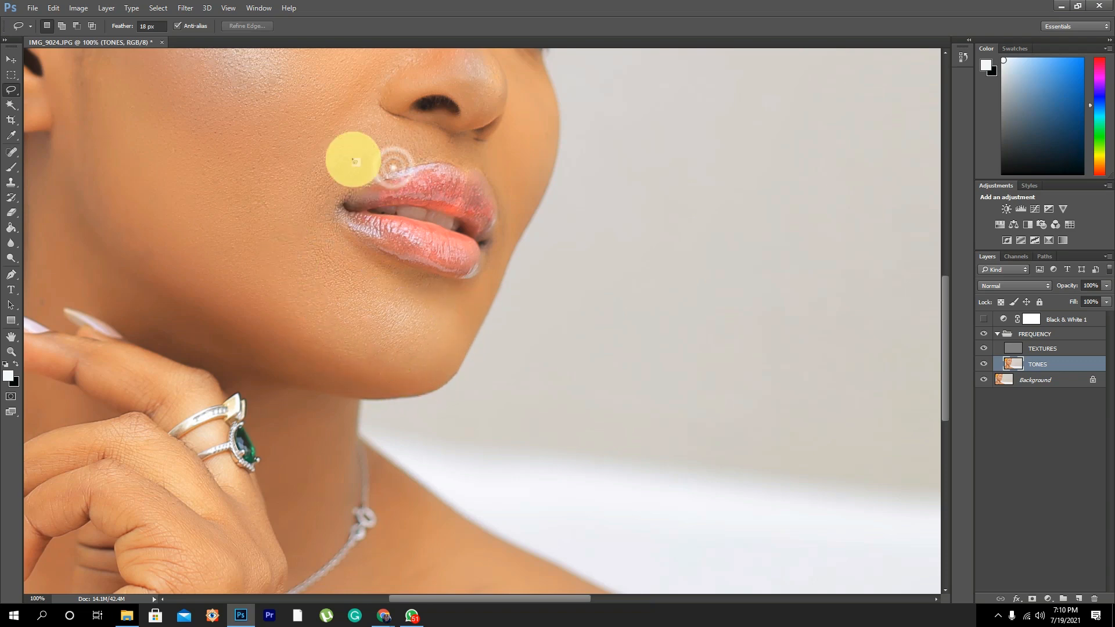
mouse_move(348, 157)
mouse_down()
mouse_move(398, 311)
mouse_move(358, 373)
mouse_move(470, 330)
mouse_move(411, 291)
mouse_up()
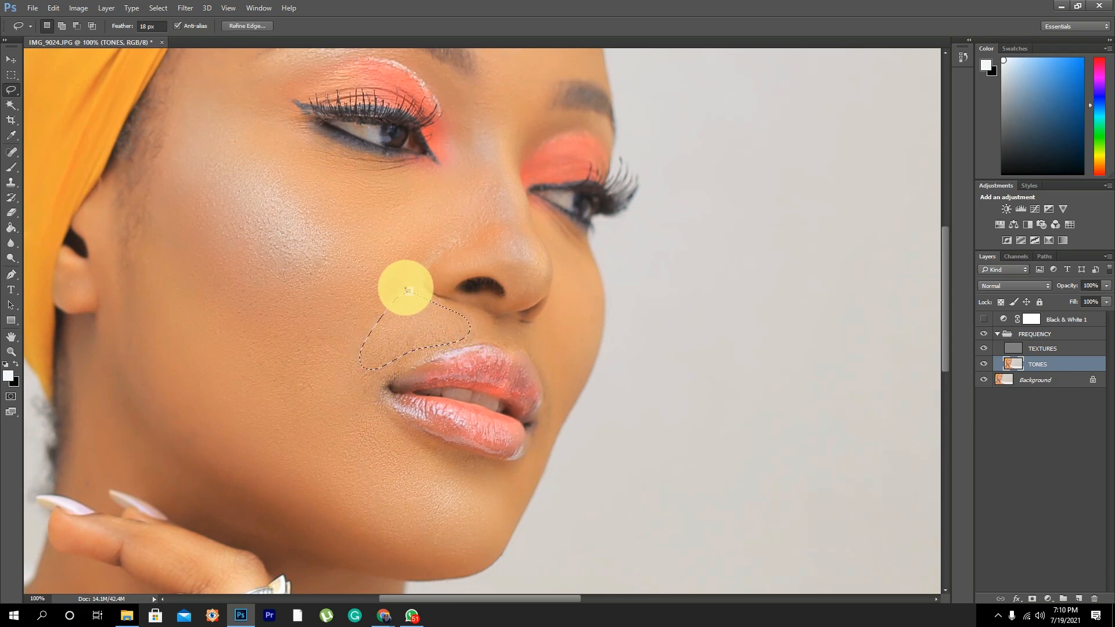
click(432, 200)
Step: Lasso the forehead around the eyebrow and then the nose bridge, repeating the Gaussian Blur on each
drag(433, 200, 455, 443)
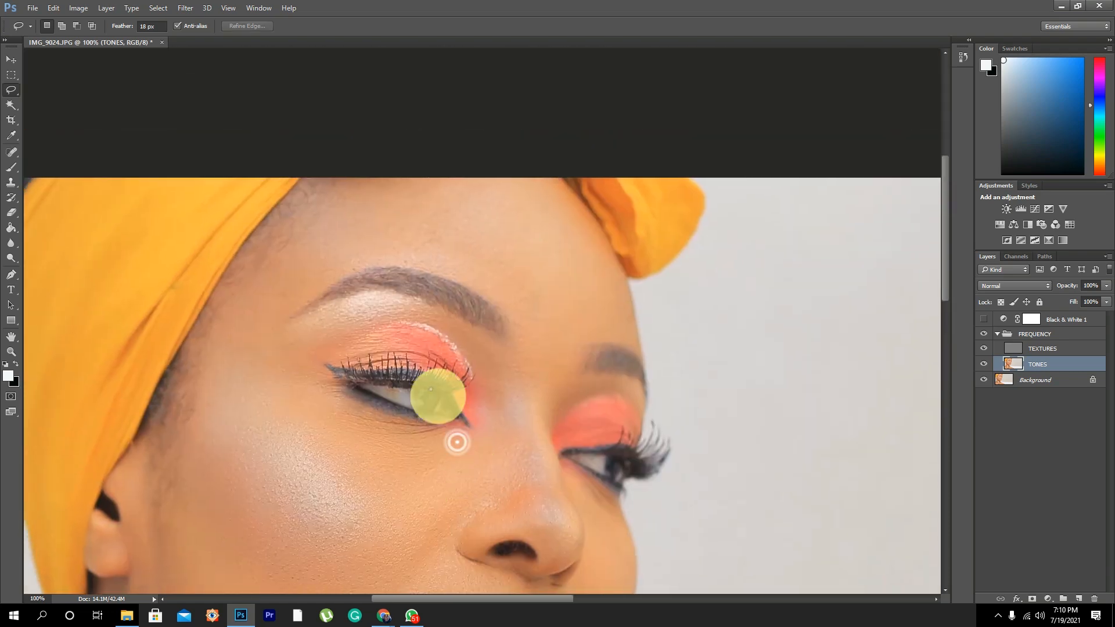
mouse_move(348, 181)
mouse_down()
mouse_move(227, 309)
mouse_move(214, 369)
mouse_move(353, 269)
mouse_move(420, 257)
mouse_move(513, 304)
mouse_move(528, 387)
mouse_move(557, 381)
mouse_move(613, 302)
mouse_move(591, 229)
mouse_move(479, 173)
mouse_up()
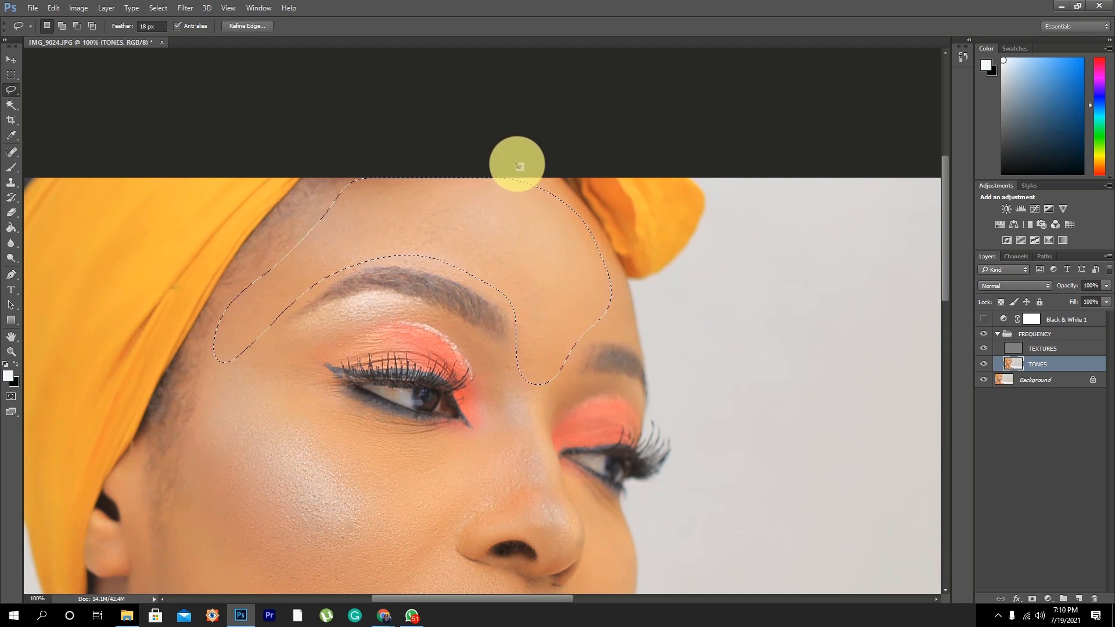
click(552, 319)
mouse_move(552, 319)
mouse_down()
mouse_move(498, 206)
mouse_move(460, 250)
mouse_move(504, 409)
mouse_move(510, 366)
mouse_move(490, 319)
mouse_move(493, 214)
mouse_up()
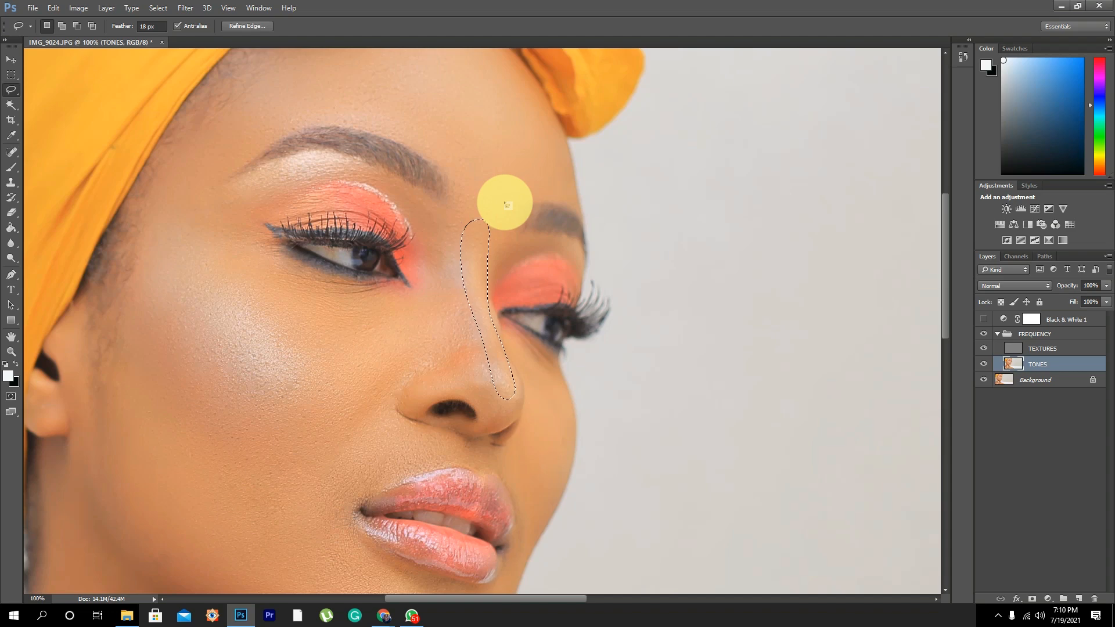
click(490, 177)
Step: Lasso the near and the far upper eyelid one after the other, repeating the Gaussian Blur on each
drag(484, 279, 559, 204)
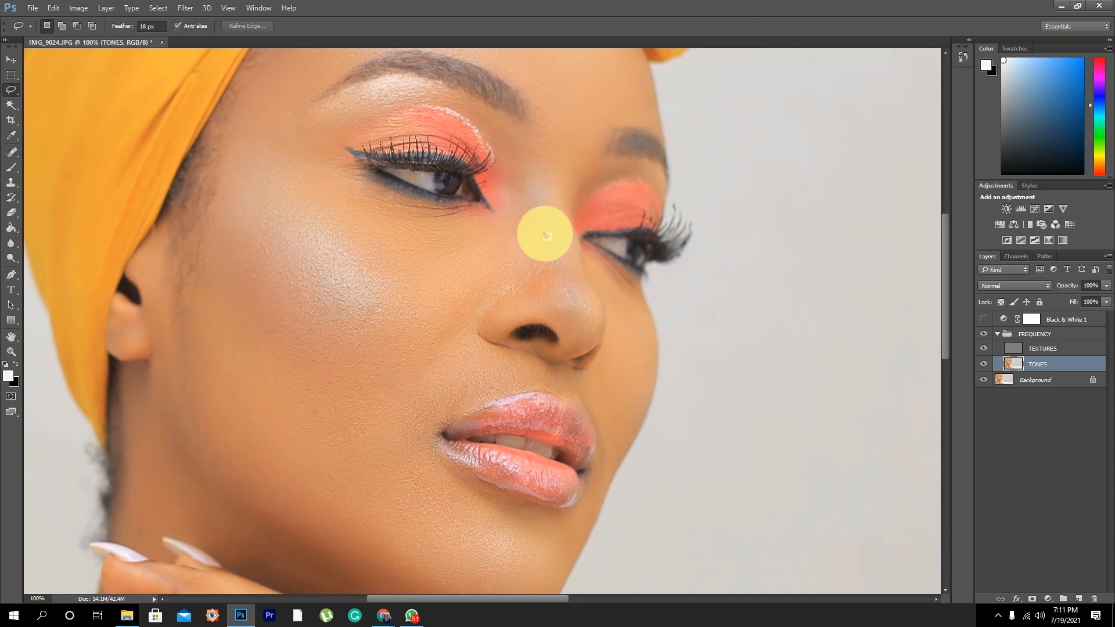
mouse_move(490, 115)
mouse_down()
mouse_move(512, 179)
mouse_move(505, 269)
mouse_move(514, 286)
mouse_move(554, 300)
mouse_move(574, 273)
mouse_move(530, 149)
mouse_move(510, 125)
mouse_move(537, 201)
mouse_up()
click(509, 102)
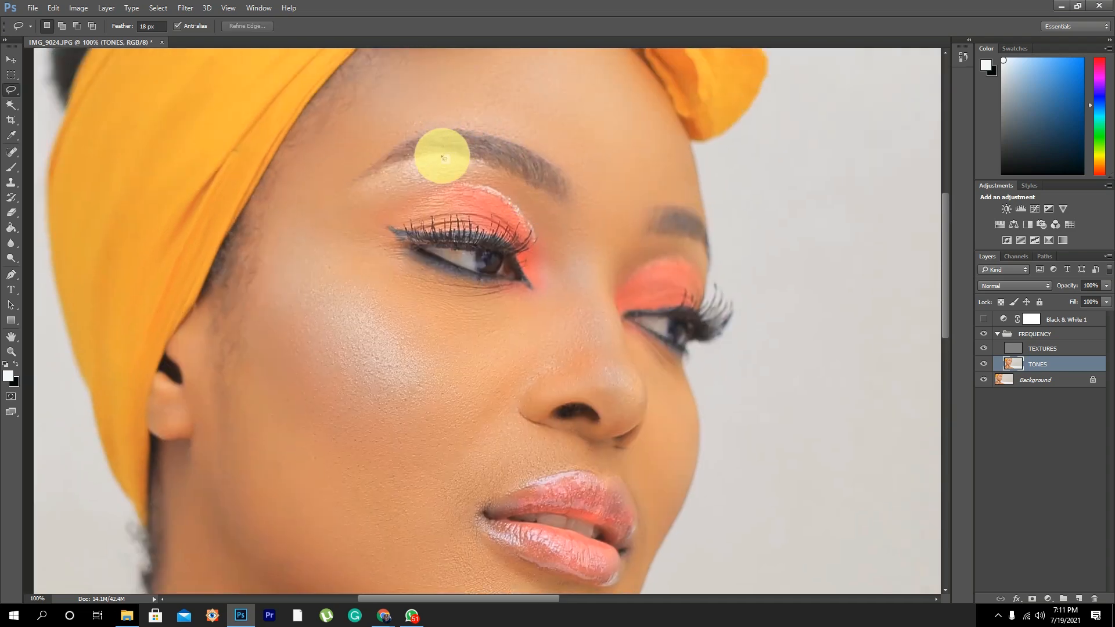
mouse_move(443, 158)
mouse_down()
mouse_move(393, 161)
mouse_move(335, 208)
mouse_move(355, 225)
mouse_move(432, 187)
mouse_move(495, 176)
mouse_move(457, 157)
mouse_move(434, 158)
mouse_move(390, 206)
mouse_move(509, 227)
mouse_move(508, 204)
mouse_move(458, 190)
mouse_up()
click(551, 233)
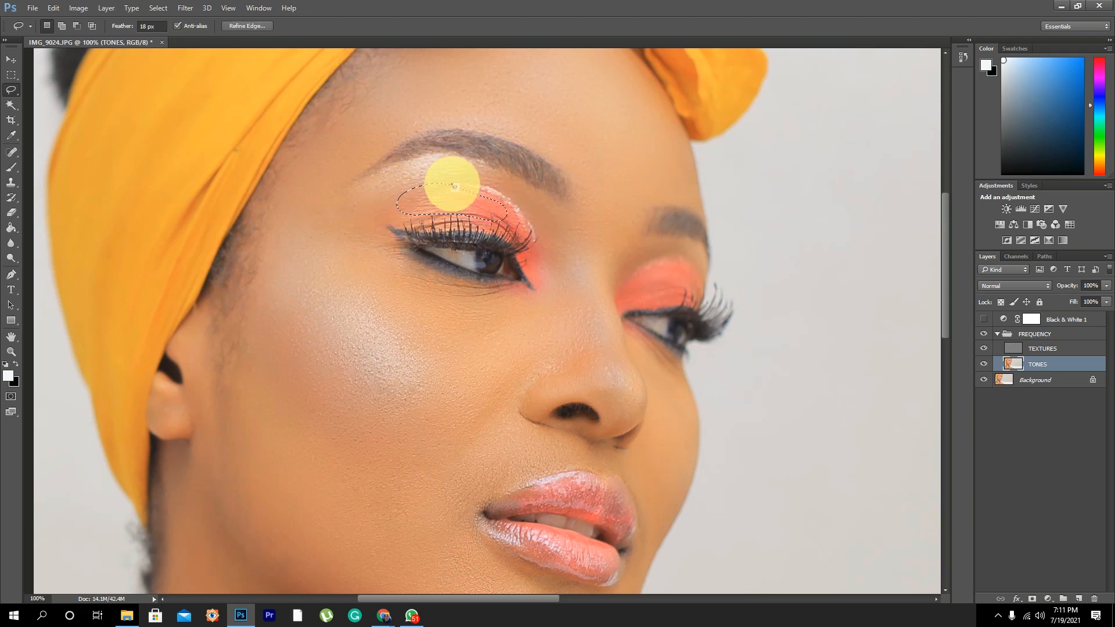
click(467, 177)
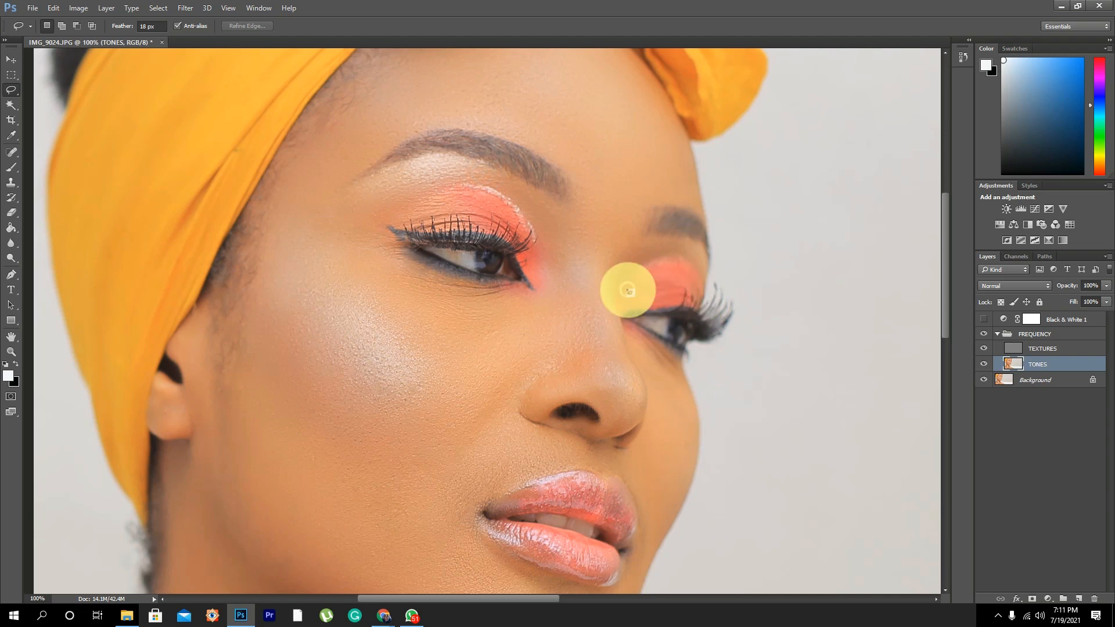
mouse_move(627, 289)
mouse_down()
mouse_move(682, 266)
mouse_move(682, 291)
mouse_move(621, 304)
mouse_move(642, 285)
mouse_up()
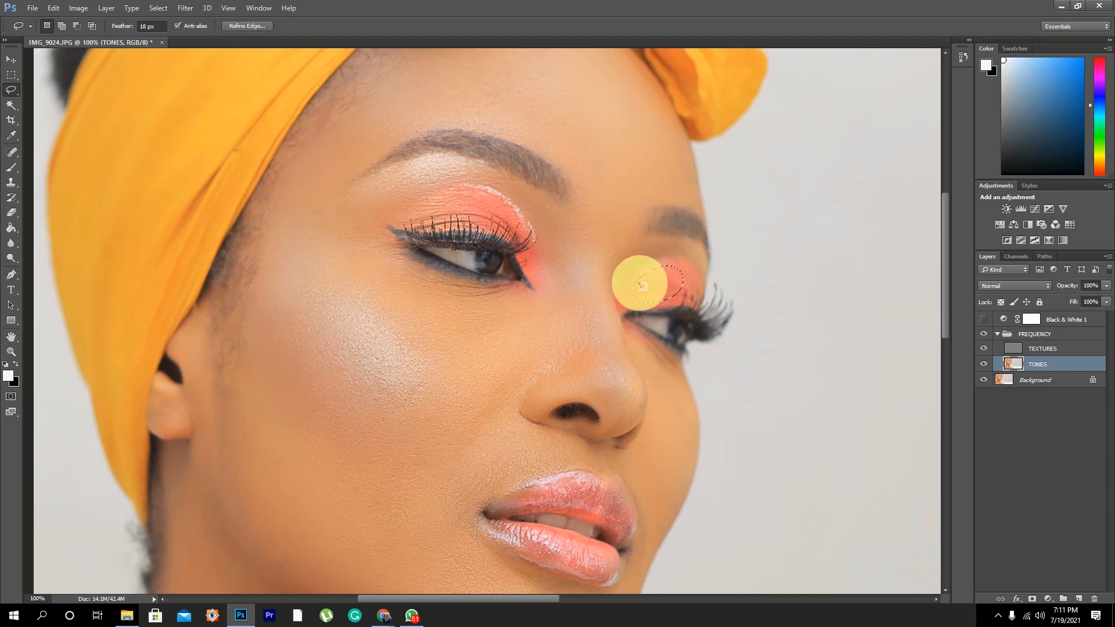
drag(704, 475, 677, 291)
key(ctrl+d)
Step: Lasso the far cheek and a narrow strip along the near jawline, repeating the Gaussian Blur on each
mouse_move(608, 161)
mouse_down()
mouse_move(628, 196)
mouse_move(609, 289)
mouse_move(621, 354)
mouse_move(665, 261)
mouse_move(651, 196)
mouse_move(628, 168)
mouse_up()
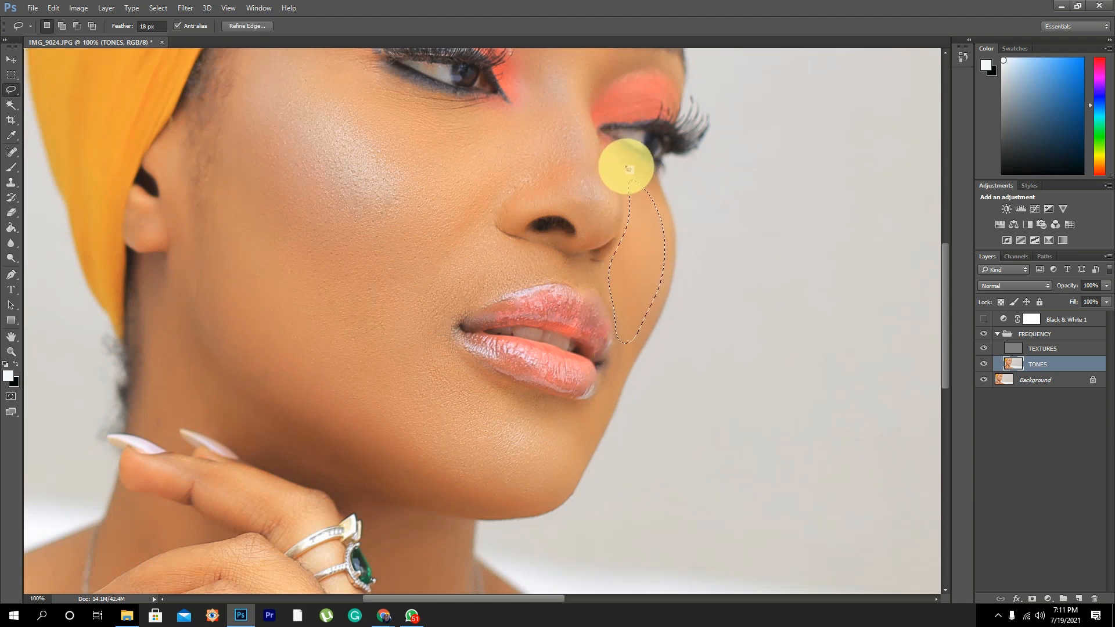
click(447, 232)
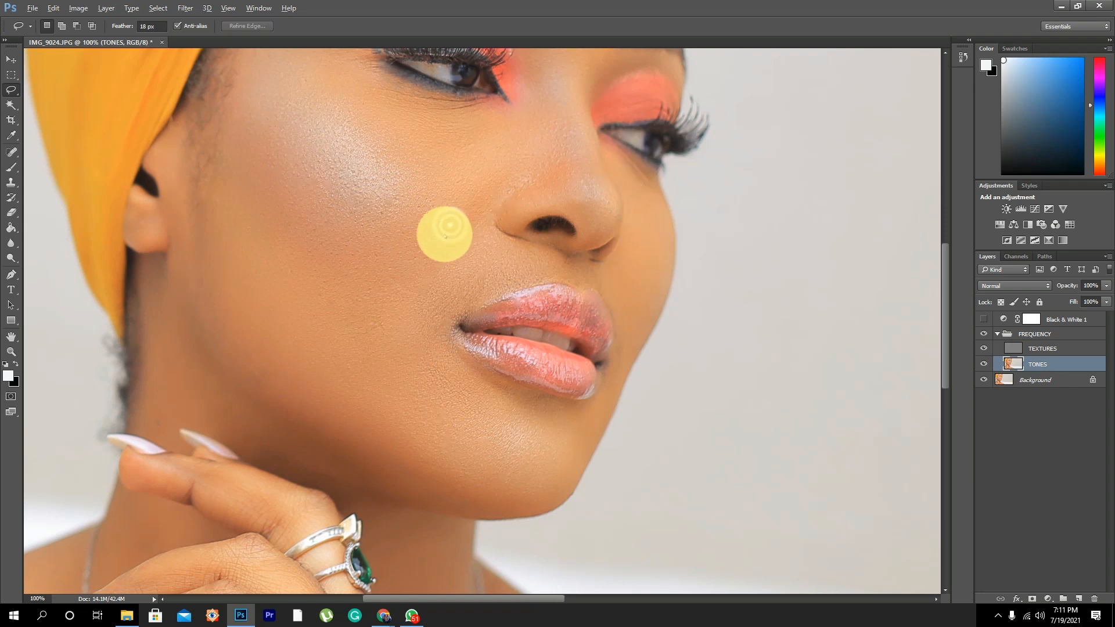
mouse_move(198, 253)
mouse_down()
mouse_move(215, 302)
mouse_move(268, 366)
mouse_move(380, 456)
mouse_move(317, 440)
mouse_move(249, 375)
mouse_move(197, 272)
mouse_up()
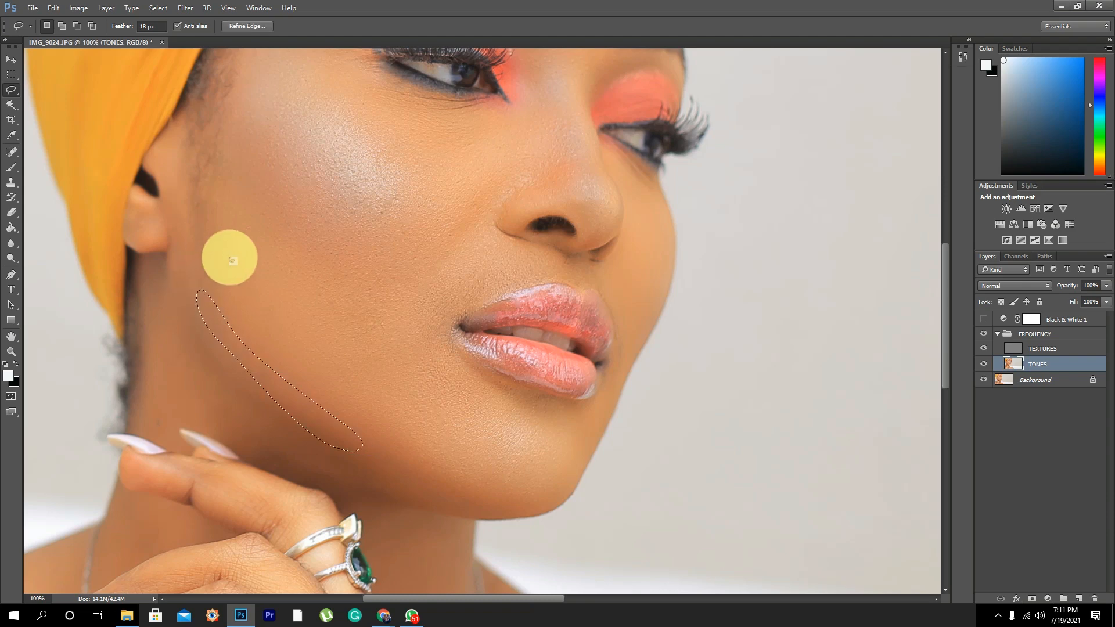
click(232, 260)
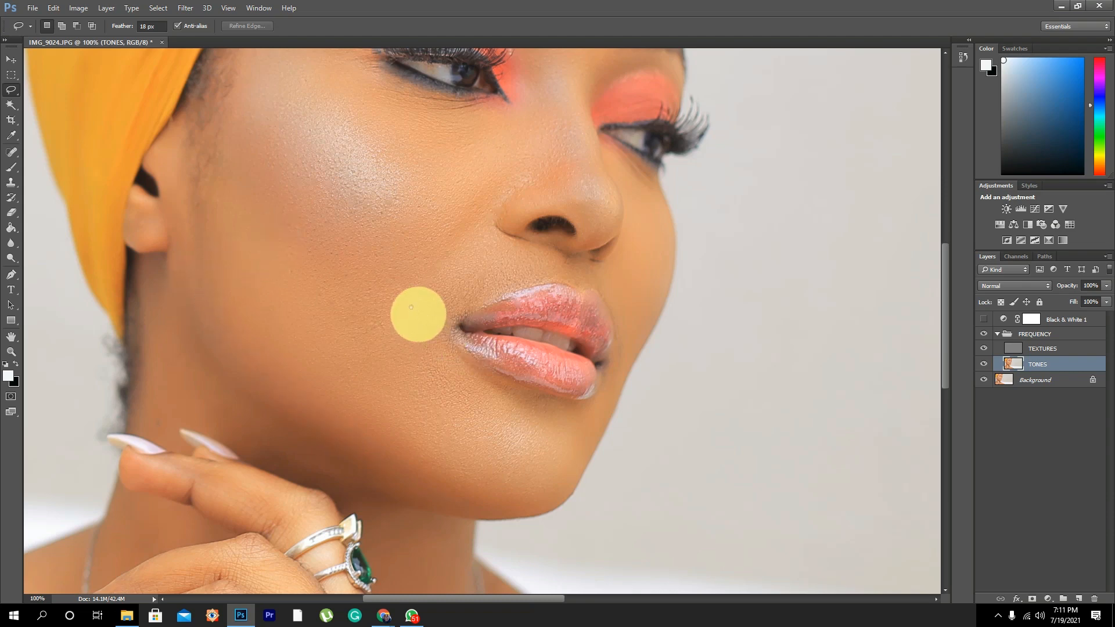
drag(415, 313, 709, 191)
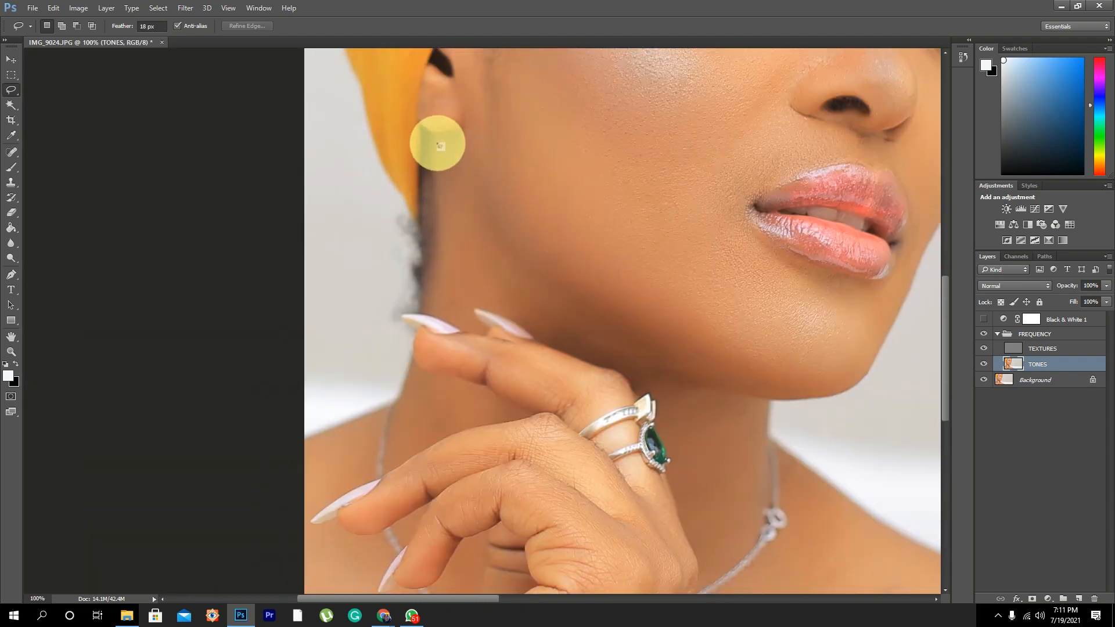
Step: Lasso the skin below the ear and then the front of the neck under the chin, repeating the Gaussian Blur on each
mouse_move(439, 144)
mouse_down()
mouse_move(435, 304)
mouse_move(458, 314)
mouse_move(474, 293)
mouse_move(494, 298)
mouse_move(636, 374)
mouse_move(670, 371)
mouse_move(564, 303)
mouse_move(512, 250)
mouse_move(488, 208)
mouse_move(483, 139)
mouse_up()
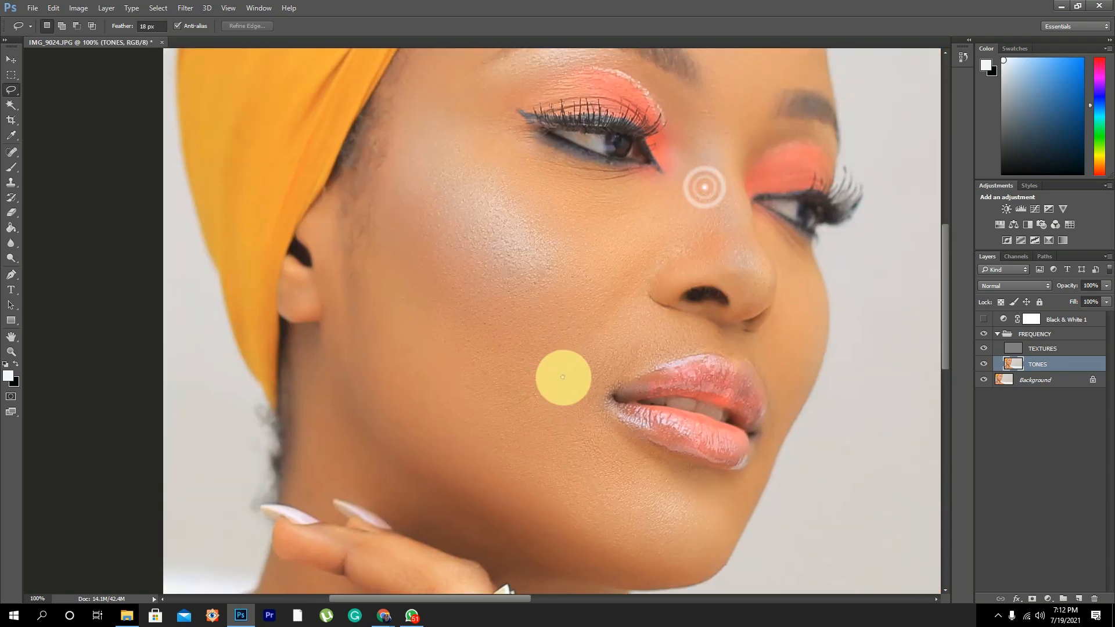
mouse_move(447, 86)
mouse_down()
mouse_move(537, 144)
mouse_move(719, 137)
mouse_move(718, 195)
mouse_move(624, 307)
mouse_move(601, 457)
mouse_move(430, 348)
mouse_up()
click(415, 157)
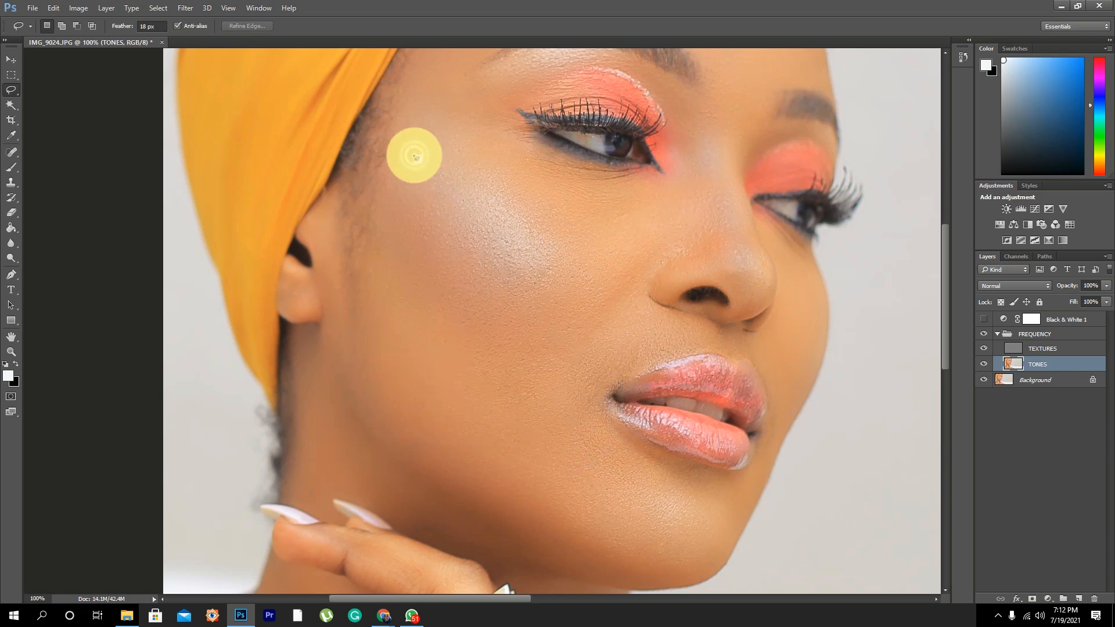
drag(547, 443, 531, 418)
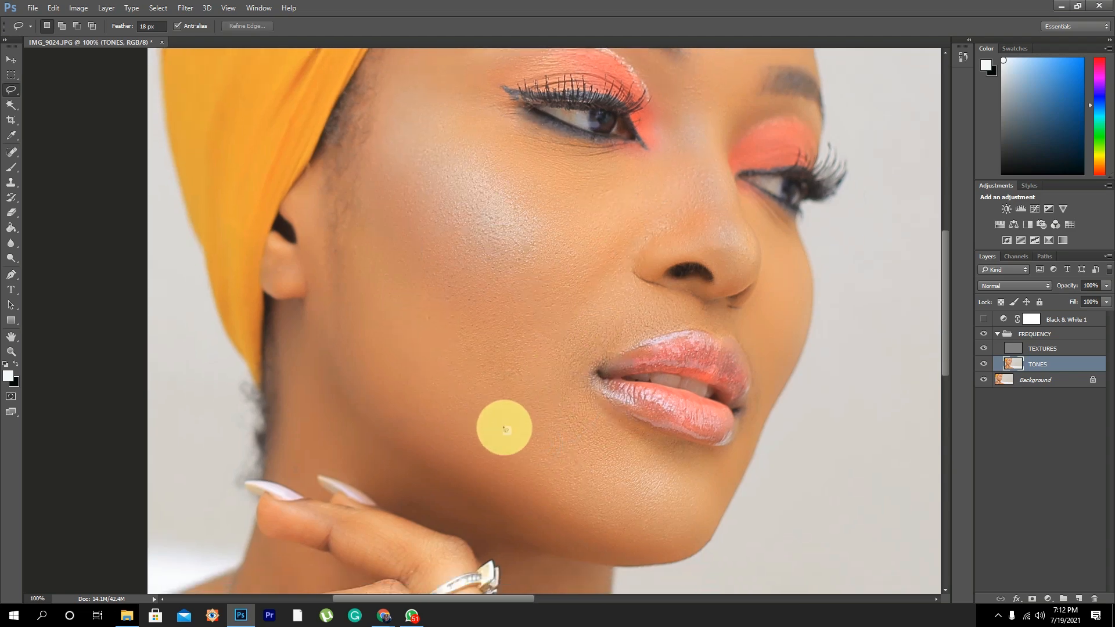
drag(570, 485, 540, 159)
mouse_move(458, 187)
mouse_down()
mouse_move(483, 236)
mouse_move(511, 360)
mouse_move(541, 367)
mouse_move(569, 294)
mouse_move(562, 223)
mouse_move(475, 191)
mouse_up()
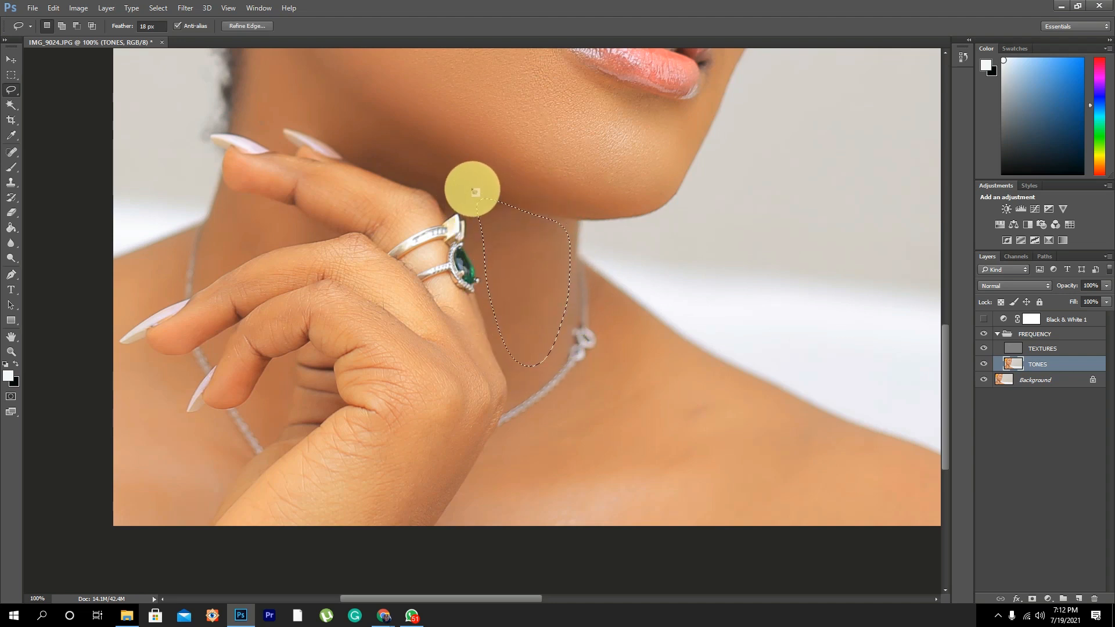
click(468, 137)
Step: Lasso the chest with the far shoulder and then the near chest skin below the fingers, repeating the Gaussian Blur on each
drag(621, 378, 585, 329)
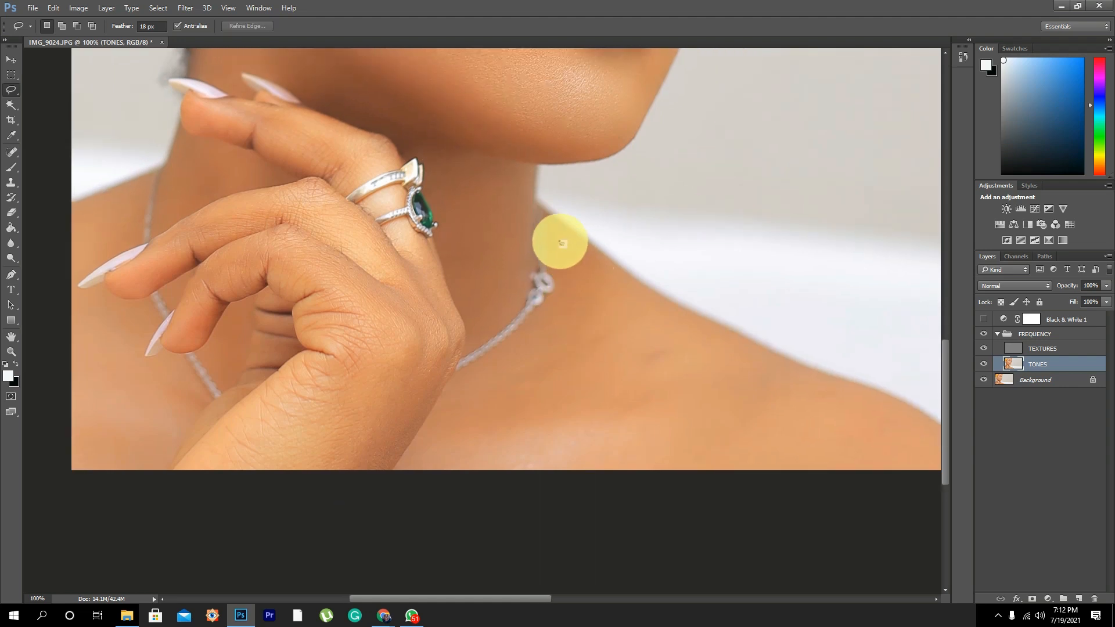
mouse_move(561, 242)
mouse_down()
mouse_move(558, 313)
mouse_move(424, 434)
mouse_move(451, 500)
mouse_move(616, 491)
mouse_move(921, 502)
mouse_move(928, 444)
mouse_move(694, 347)
mouse_move(579, 251)
mouse_up()
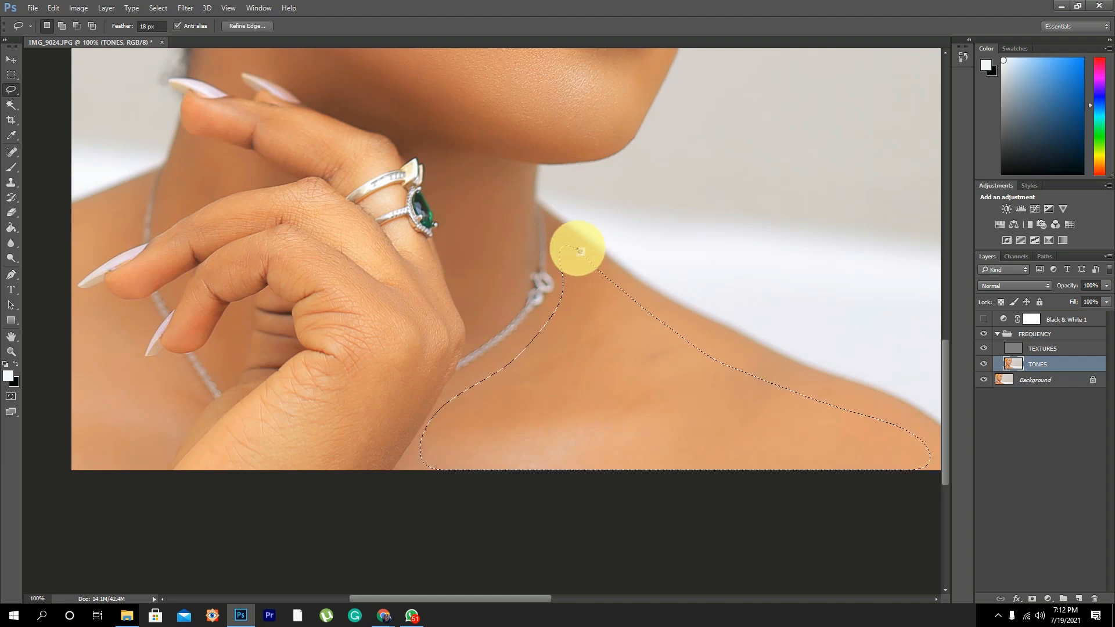
click(617, 227)
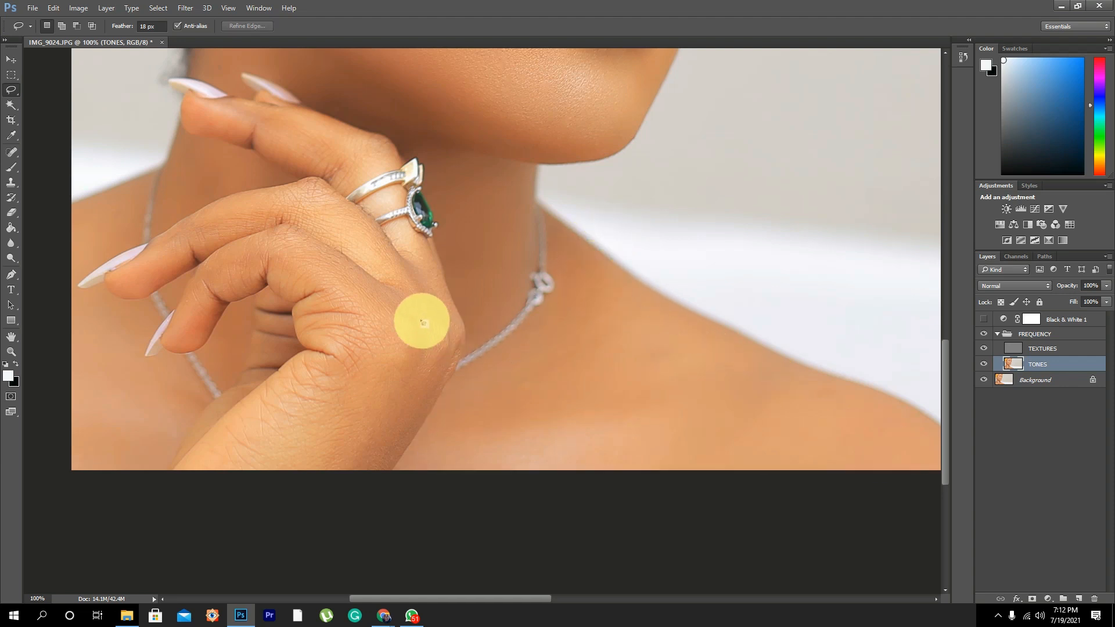
drag(417, 334, 760, 307)
mouse_move(423, 271)
mouse_down()
mouse_move(485, 292)
mouse_move(476, 328)
mouse_up()
mouse_move(489, 345)
mouse_down()
mouse_move(554, 370)
mouse_move(487, 456)
mouse_move(413, 431)
mouse_move(399, 357)
mouse_move(414, 295)
mouse_up()
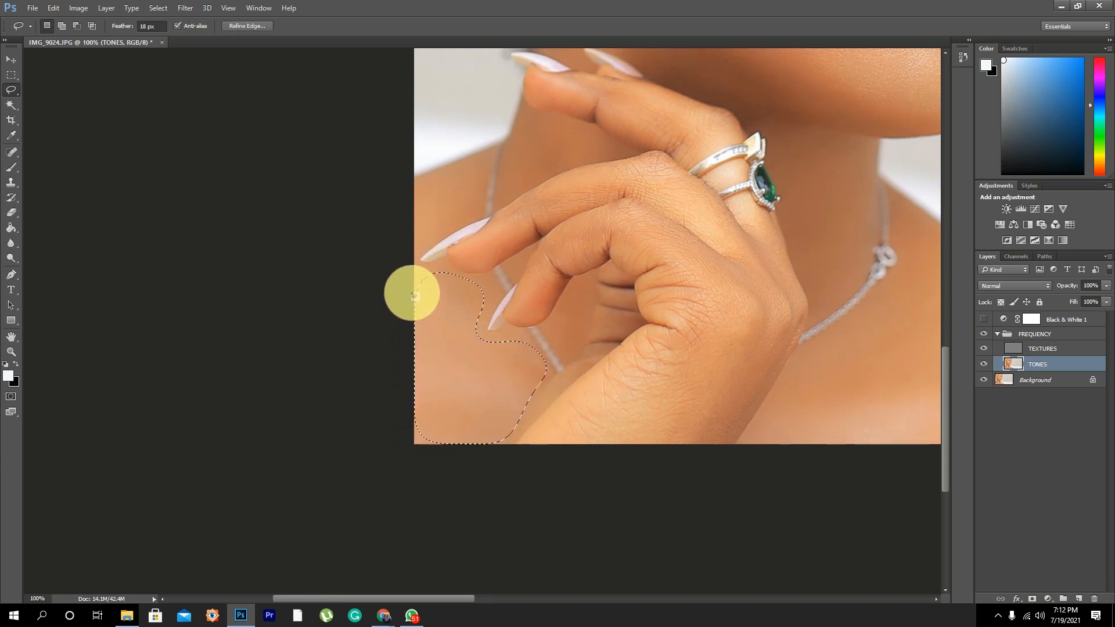
click(496, 196)
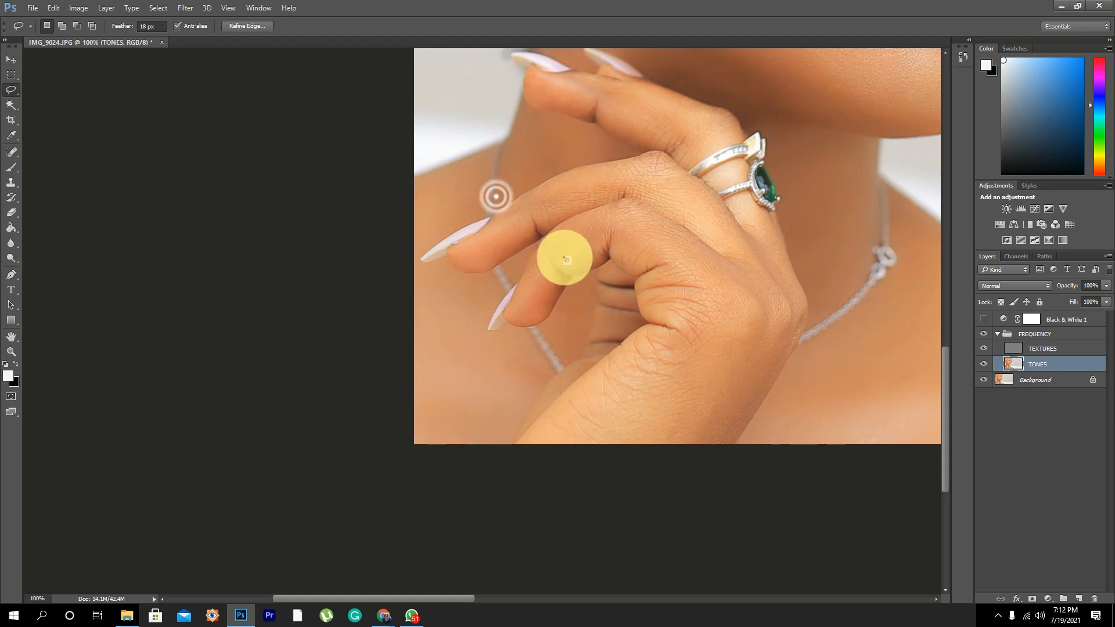
Step: Examine the smoothed skin on the whole portrait and close up on the face at 100%
drag(673, 145, 543, 301)
mouse_move(600, 205)
mouse_down()
mouse_move(555, 407)
mouse_move(519, 476)
mouse_up()
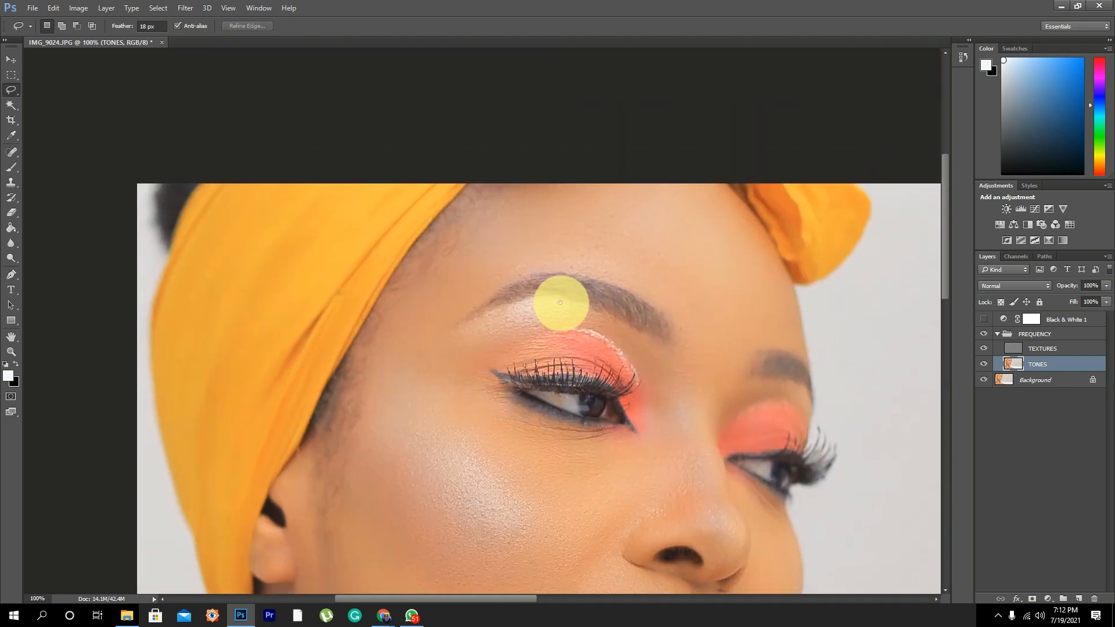
key(alt+space)
alt+click(449, 257)
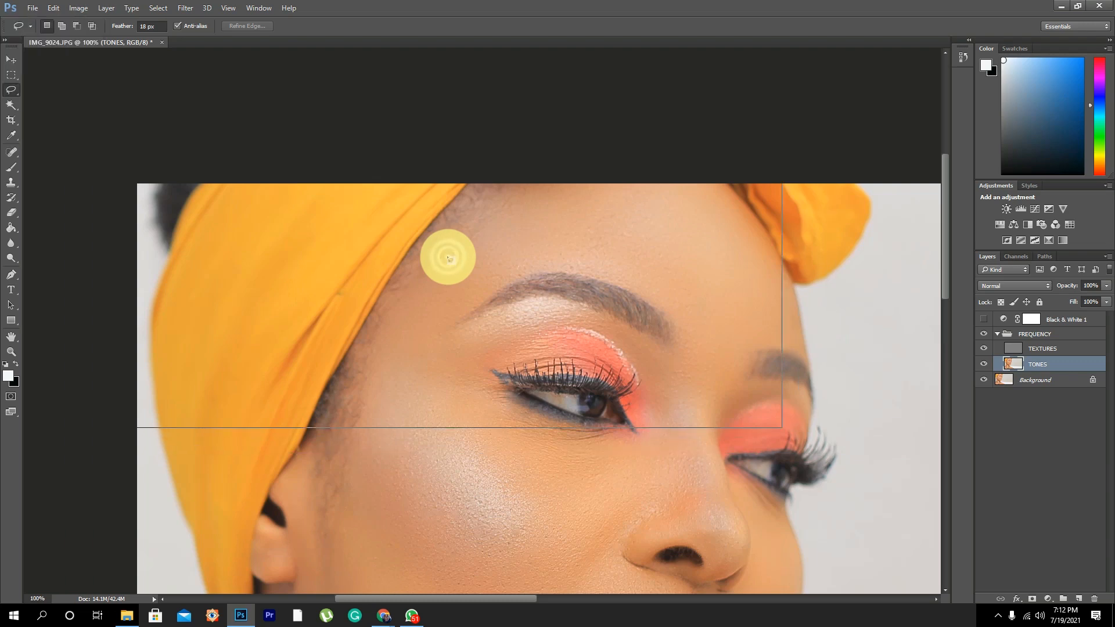
alt+click(449, 258)
alt+click(448, 257)
key(alt+space)
key(Escape)
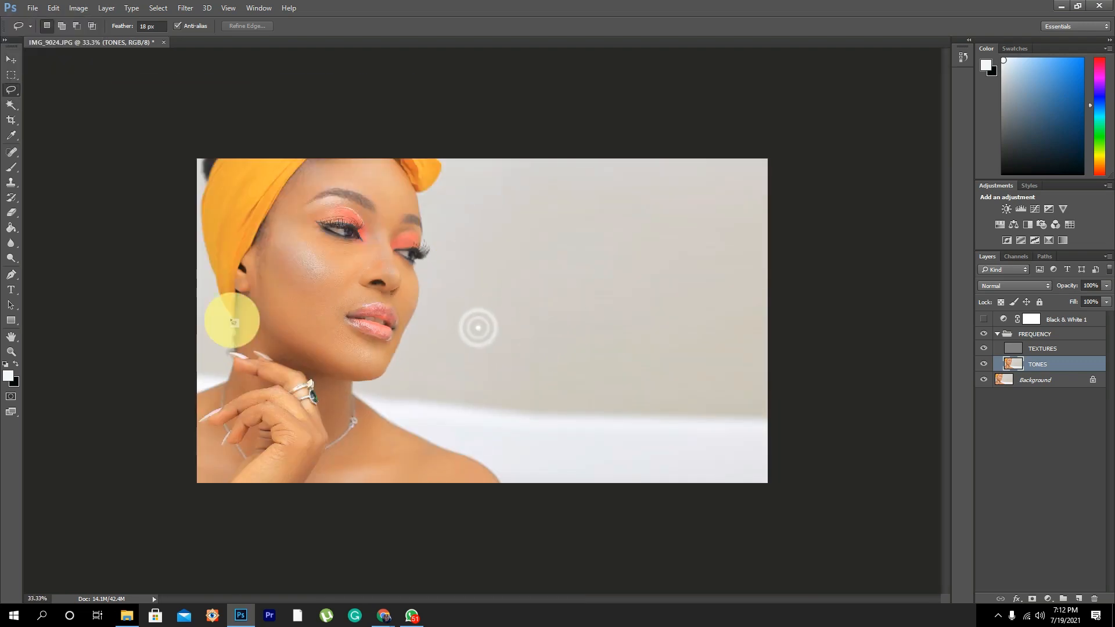
click(11, 352)
click(339, 262)
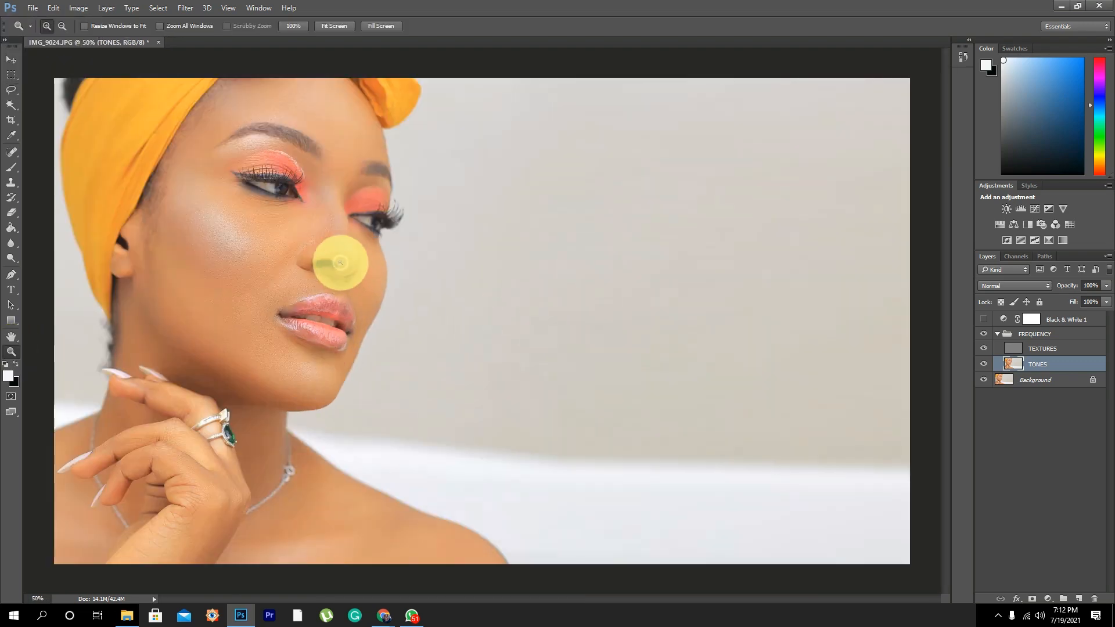
click(353, 268)
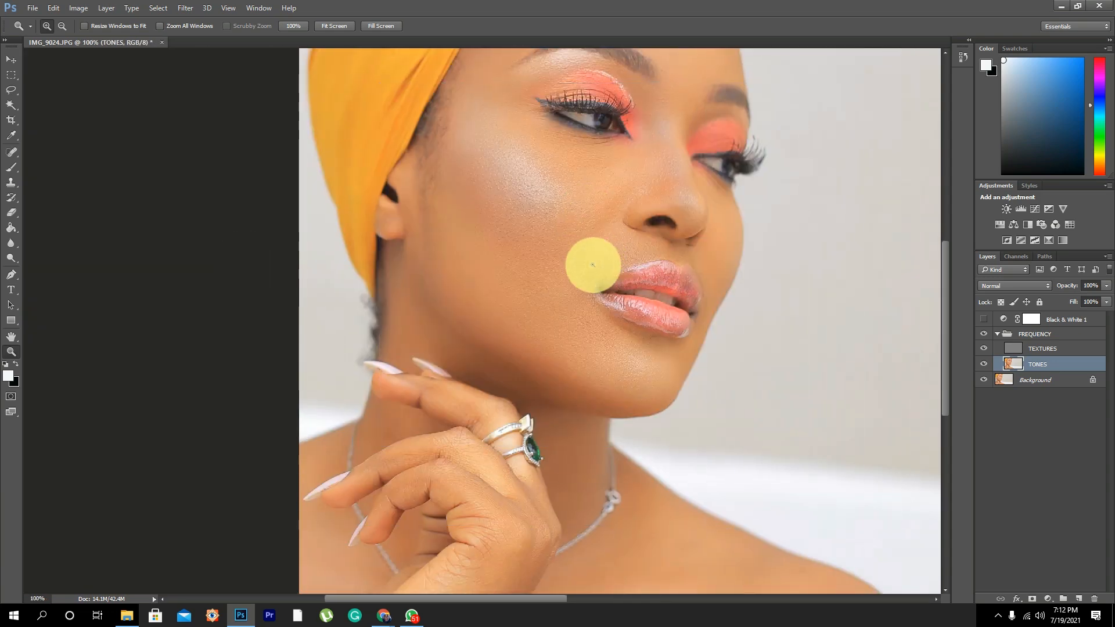
click(593, 264)
drag(676, 285, 656, 353)
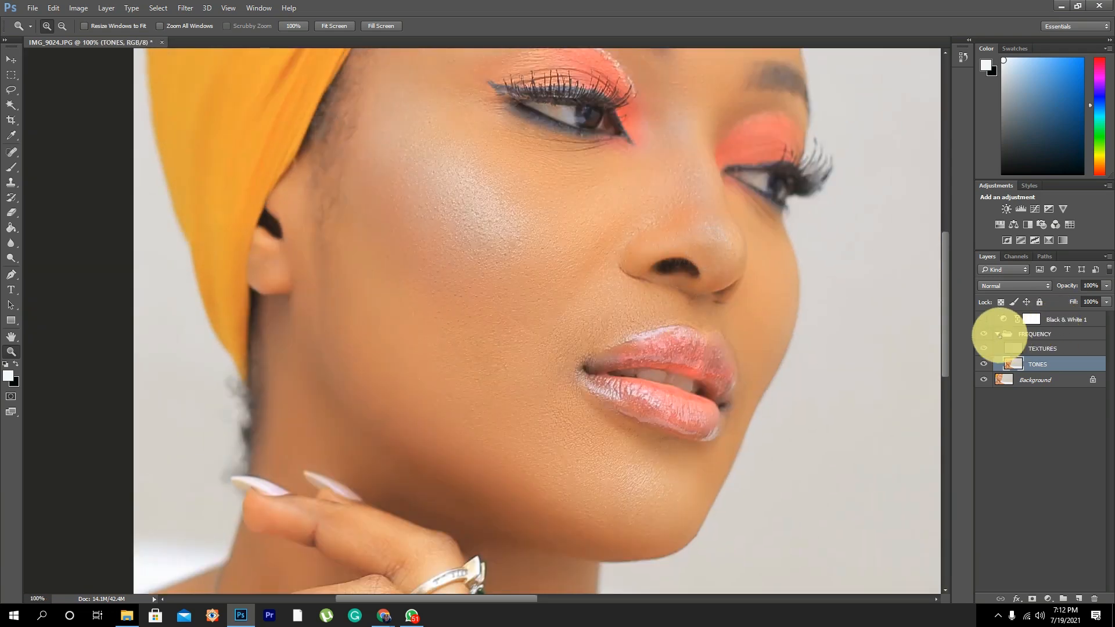
Step: Collapse the FREQUENCY group and switch its visibility off and on to compare the face before and after retouching
click(996, 333)
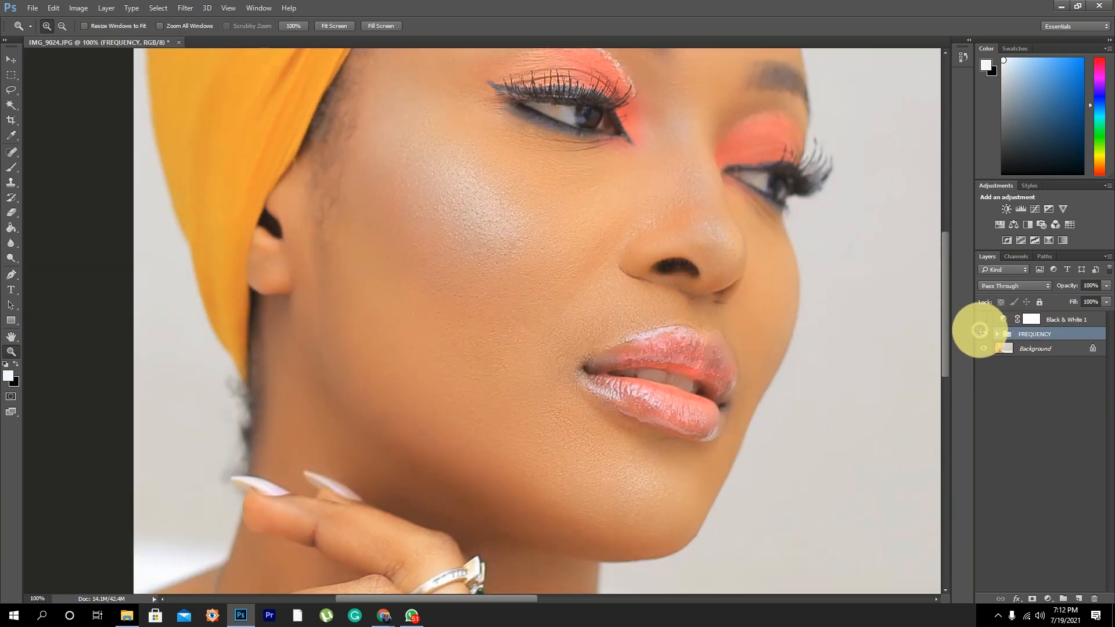
click(981, 333)
click(980, 331)
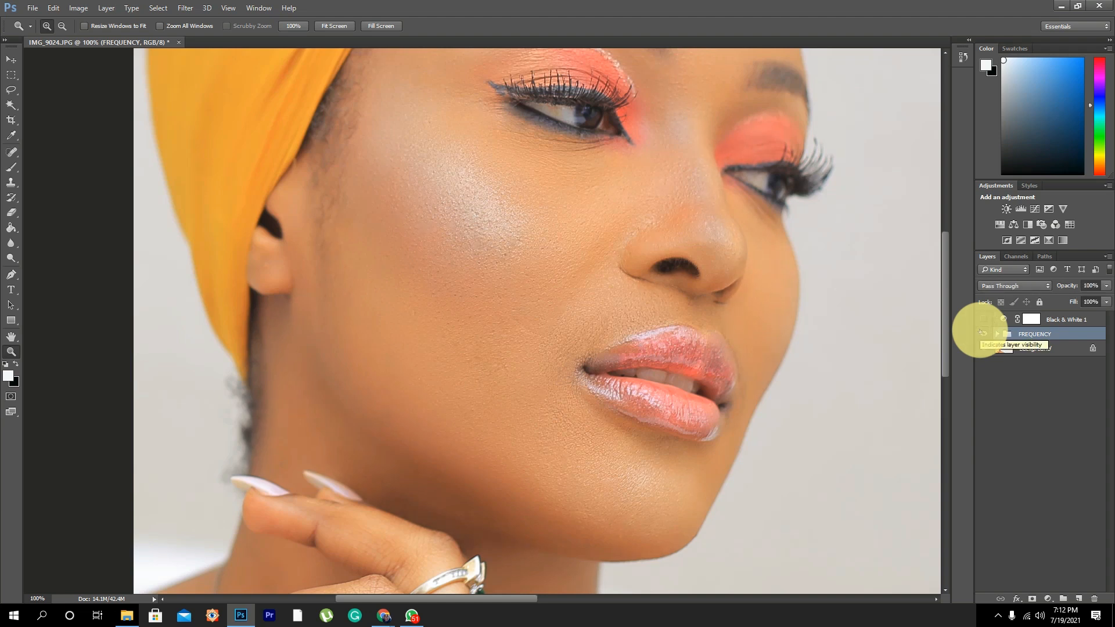
click(979, 329)
click(980, 331)
click(980, 330)
click(980, 331)
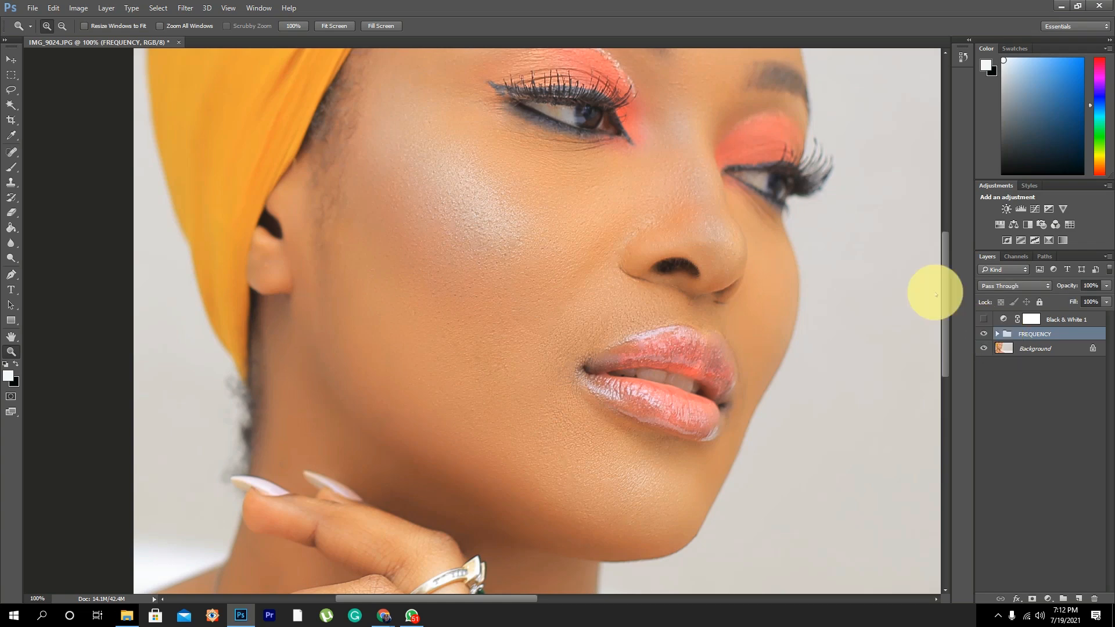
click(503, 220)
alt+click(542, 257)
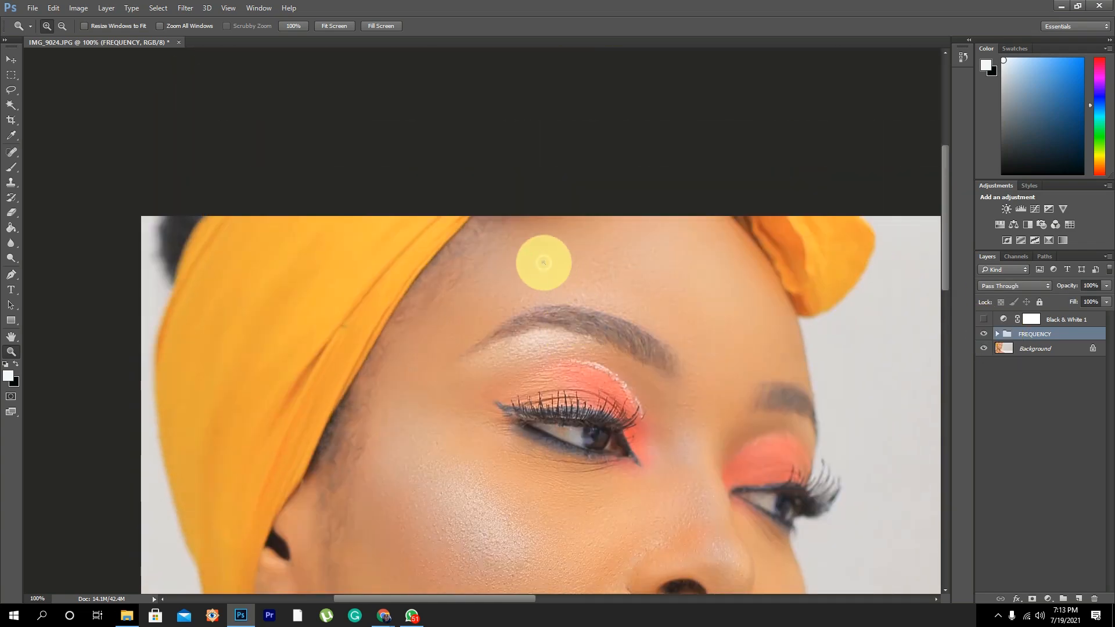
alt+click(543, 257)
alt+click(543, 262)
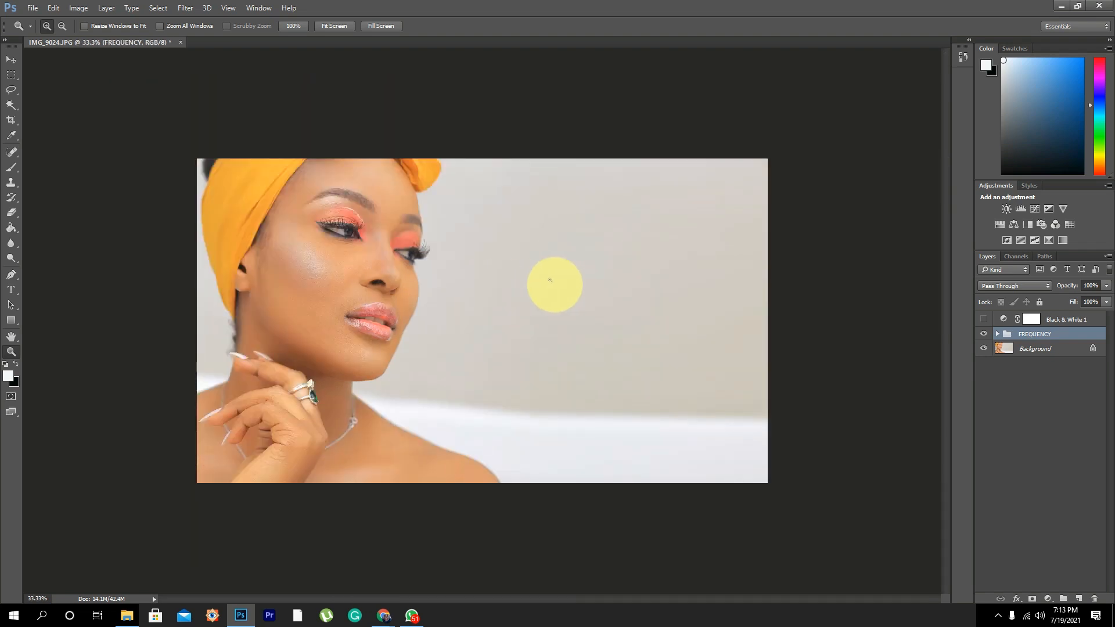